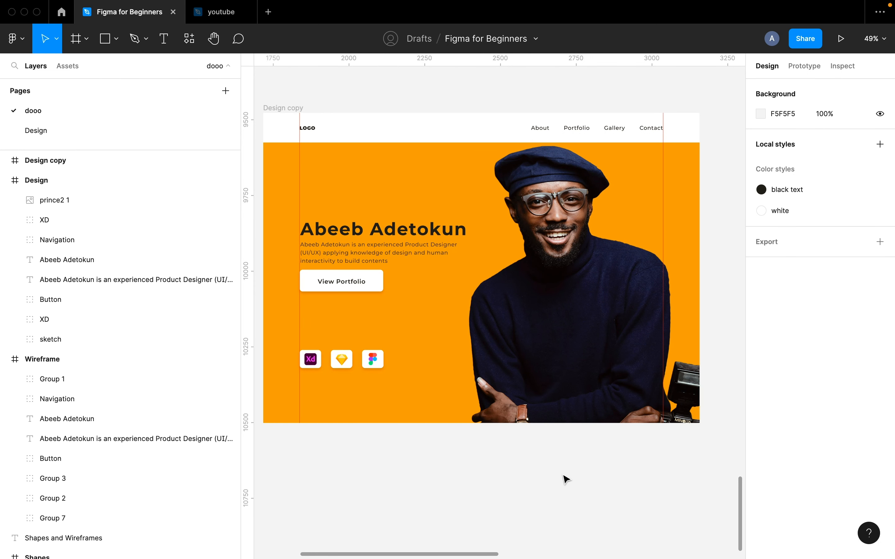
Ungroup the Navigation group at the top of the Design copy frame.
{"action": "scroll", "coordinate": [566, 480], "scroll_direction": "left", "scroll_amount": 2}
{"action": "scroll", "coordinate": [566, 479], "scroll_direction": "up", "scroll_amount": 1}
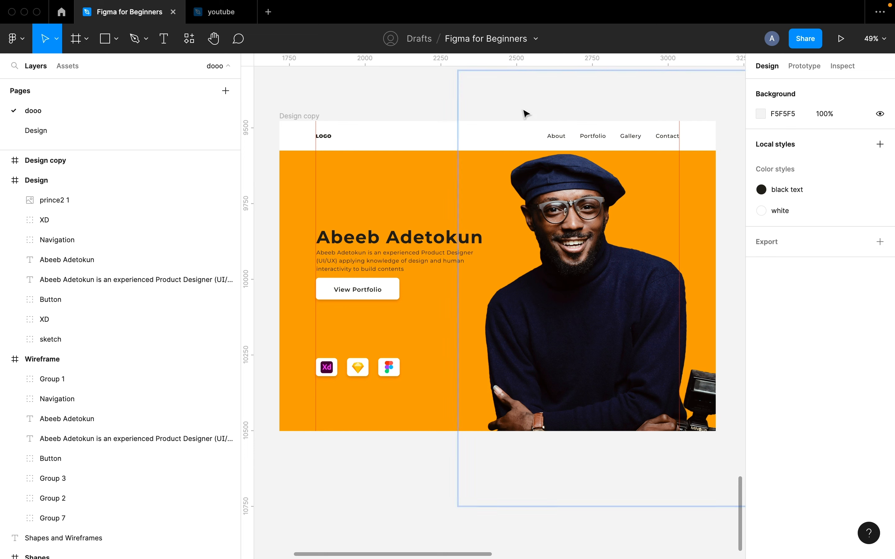
{"action": "left_click", "coordinate": [428, 139]}
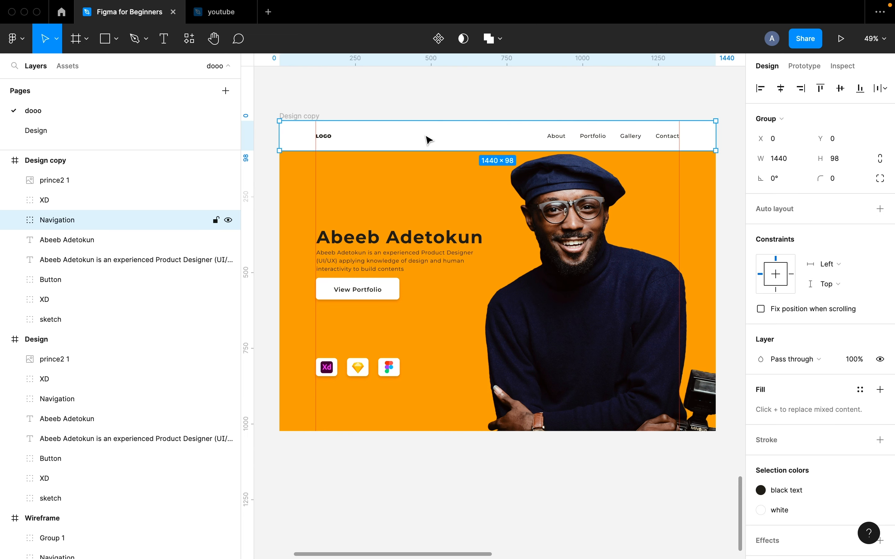
{"action": "key", "text": "super+shift+g"}
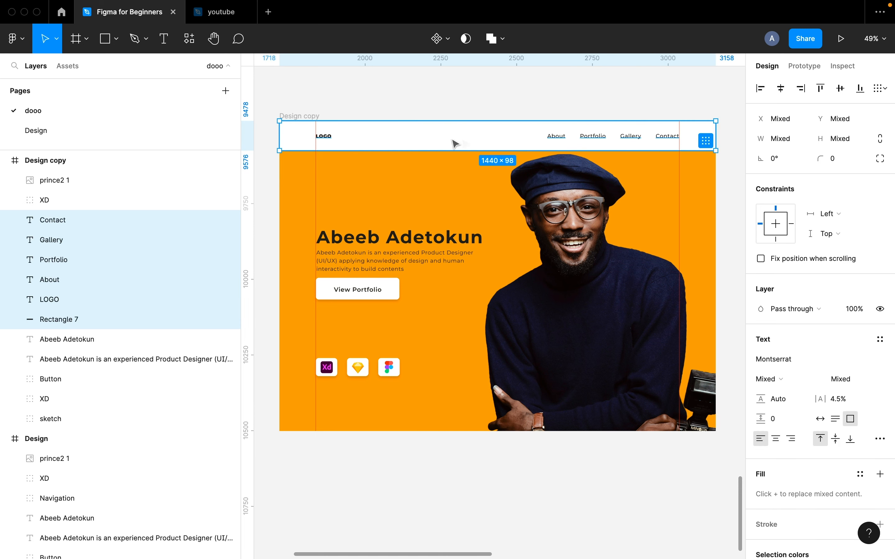
Combine the About, Portfolio, Gallery and Contact texts in Design copy into a horizontal auto layout frame.
{"action": "scroll", "coordinate": [640, 144], "scroll_direction": "up", "scroll_amount": 5}
{"action": "left_click", "coordinate": [428, 146]}
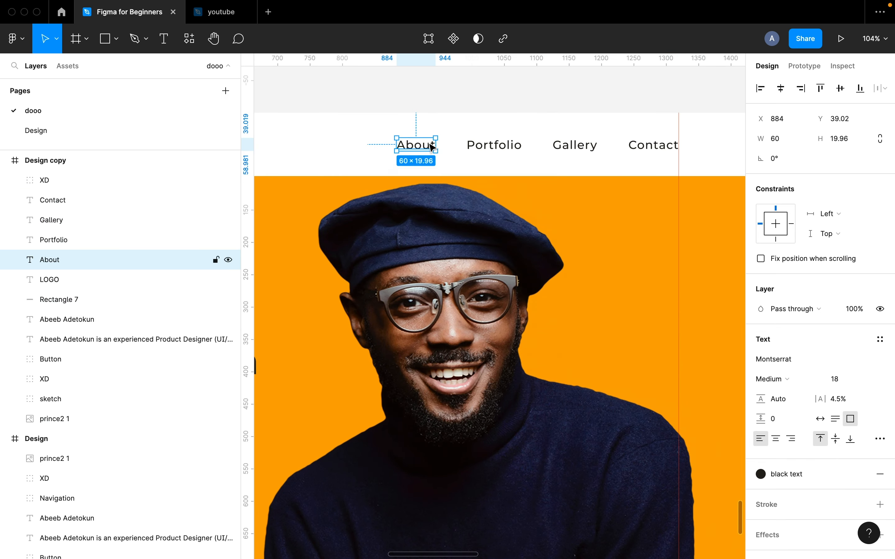
{"action": "left_click", "coordinate": [496, 150], "text": "shift"}
{"action": "left_click", "coordinate": [571, 149], "text": "shift"}
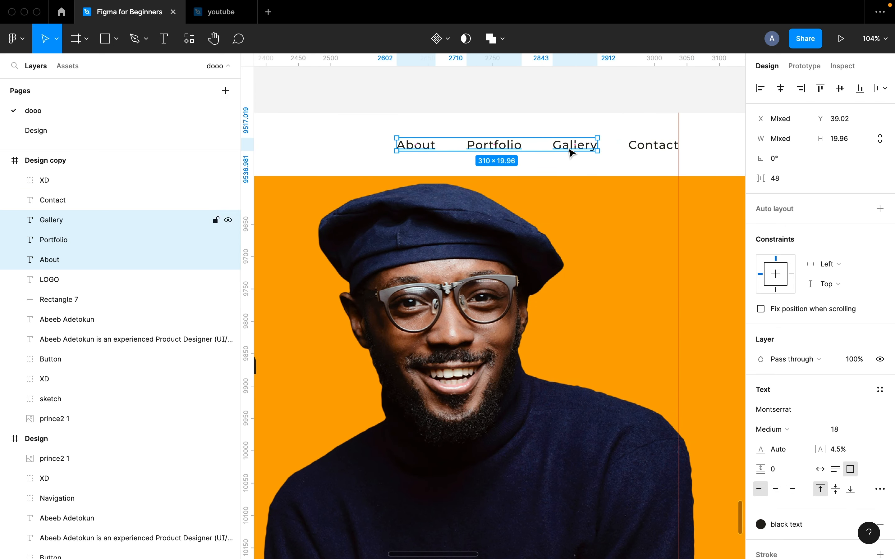
{"action": "left_click", "coordinate": [653, 149], "text": "shift"}
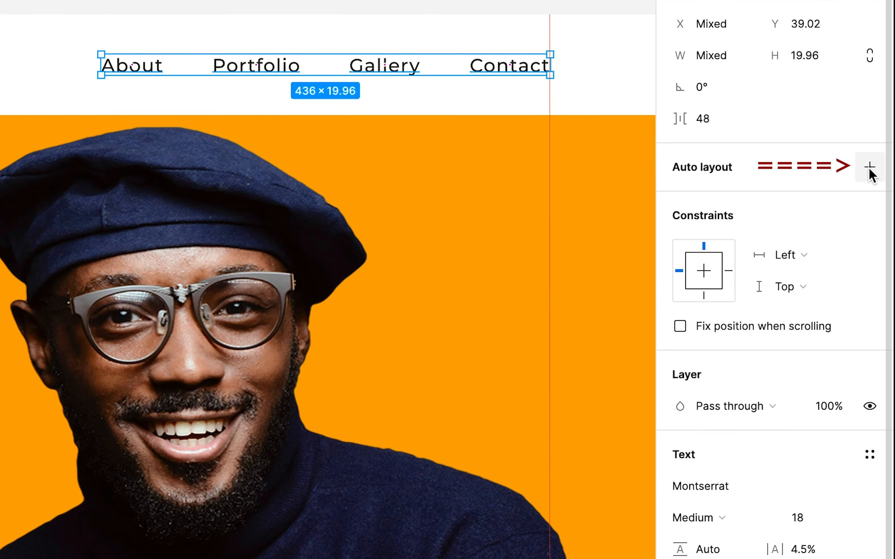
{"action": "left_click", "coordinate": [869, 167]}
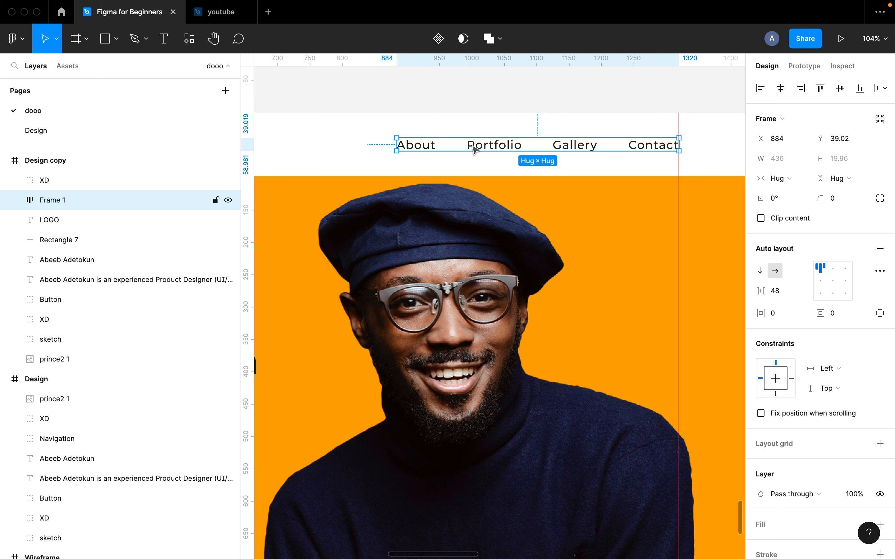
Shift the About link along the auto layout row and return it to first place.
{"action": "left_click", "coordinate": [418, 152]}
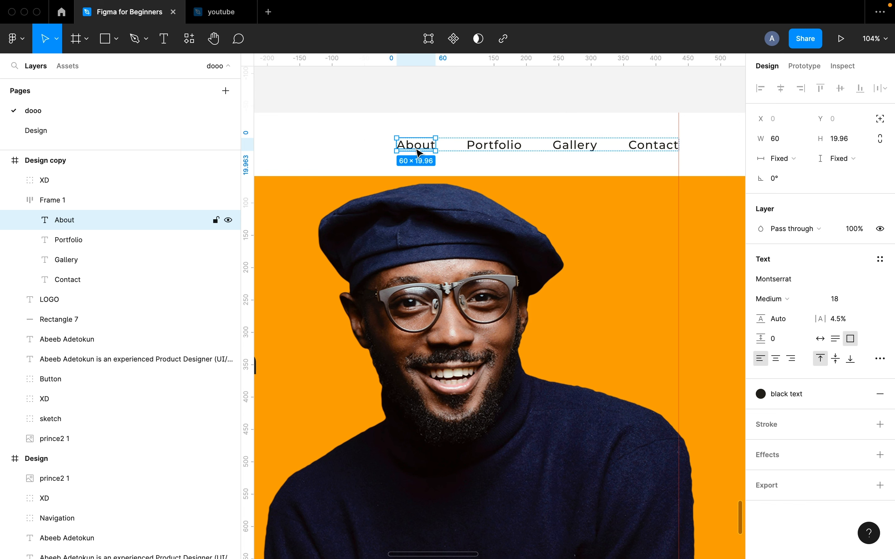
{"action": "key", "text": "Right"}
{"action": "key", "text": "Right"}
{"action": "key", "text": "Right"}
{"action": "key", "text": "Left"}
{"action": "key", "text": "Left"}
{"action": "key", "text": "Left"}
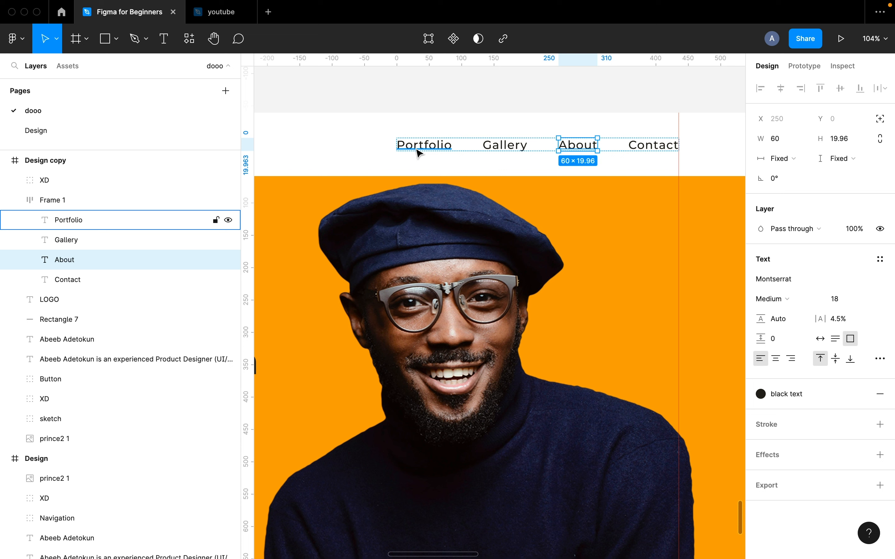
{"action": "key", "text": "Right"}
{"action": "key", "text": "Left"}
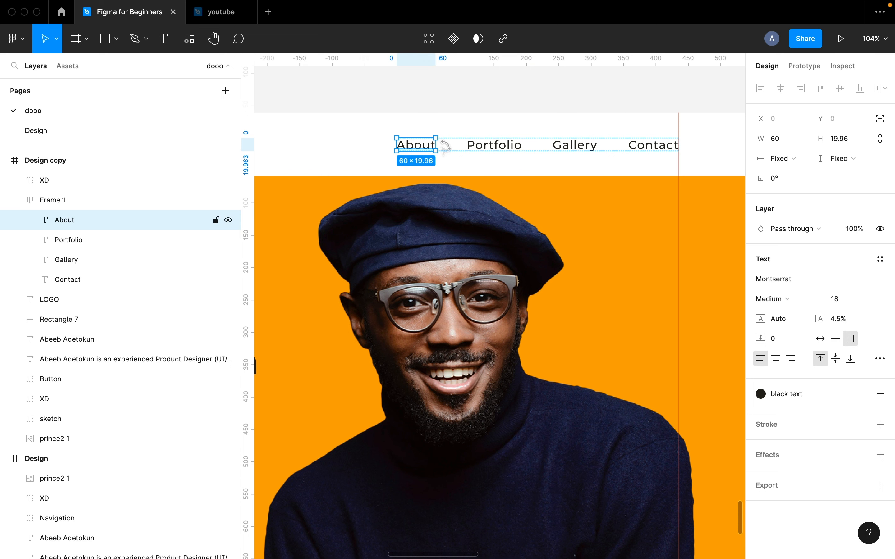
Shift the Portfolio link along the auto layout row and return it to second place.
{"action": "left_click", "coordinate": [474, 145]}
{"action": "key", "text": "Right"}
{"action": "key", "text": "Right"}
{"action": "key", "text": "Left"}
{"action": "key", "text": "Left"}
{"action": "key", "text": "Left"}
{"action": "key", "text": "Right"}
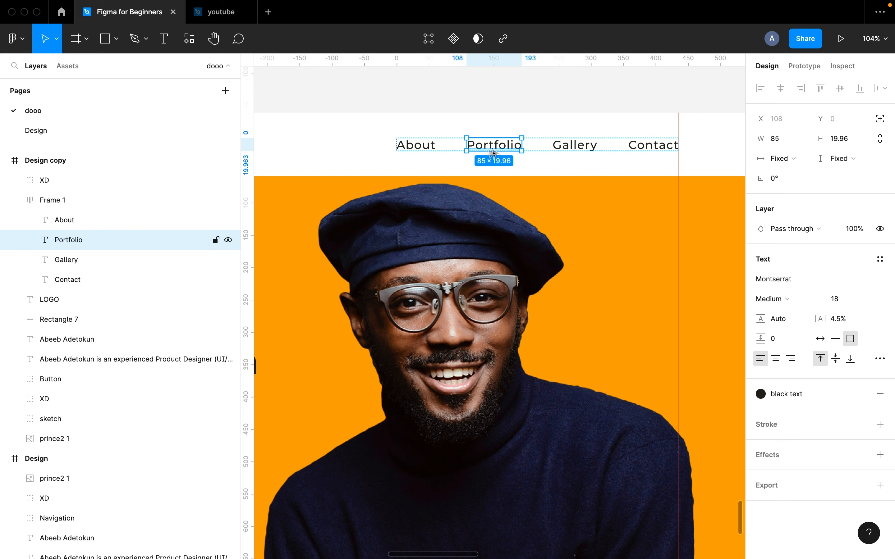
Combine the navigation links frame and the LOGO text into one horizontal auto layout frame.
{"action": "left_click", "coordinate": [454, 147]}
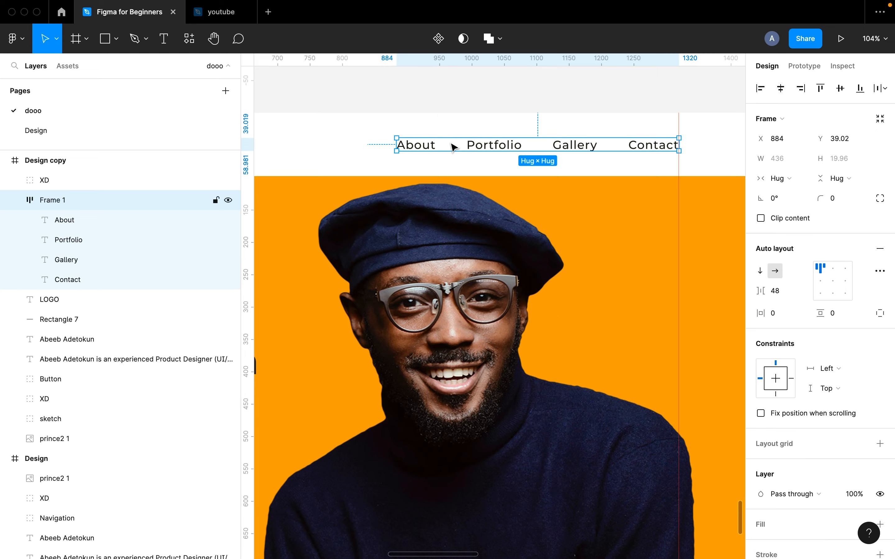
{"action": "scroll", "coordinate": [453, 147], "scroll_direction": "down", "scroll_amount": 10}
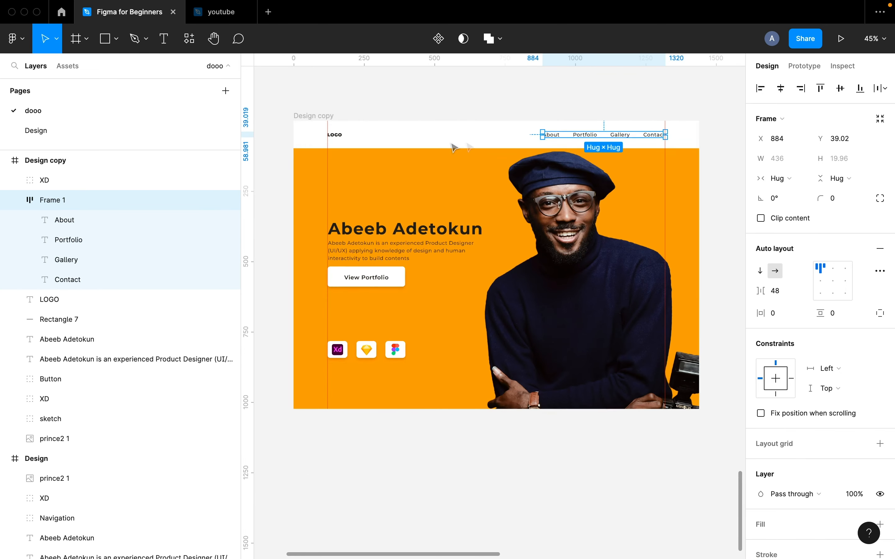
{"action": "left_click", "coordinate": [340, 138], "text": "shift"}
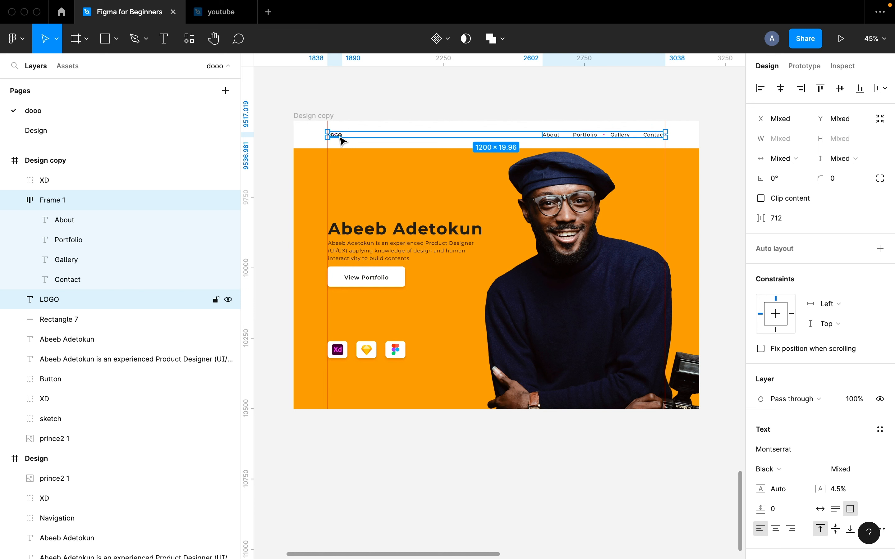
{"action": "key", "text": "shift+a"}
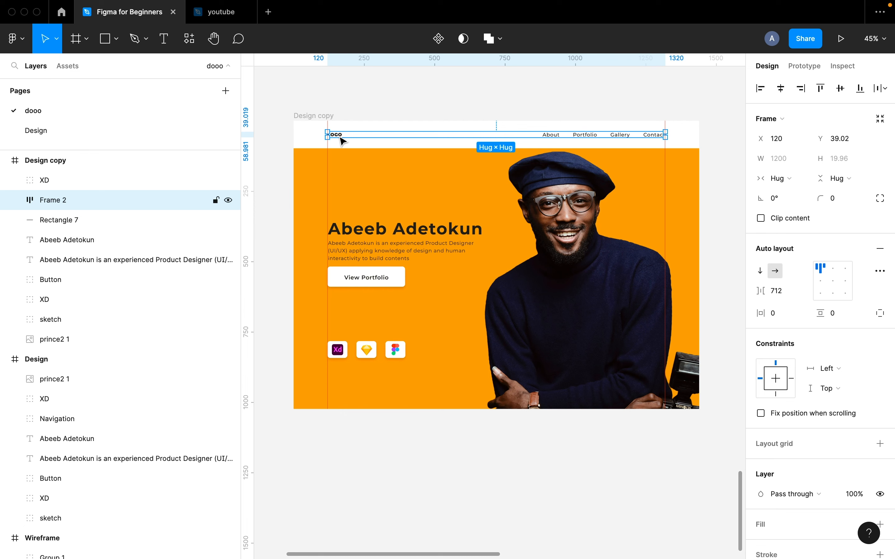
Add a light grey D7D7D7 solid fill to the auto layout frame holding the logo and links.
{"action": "scroll", "coordinate": [342, 140], "scroll_direction": "up", "scroll_amount": 3}
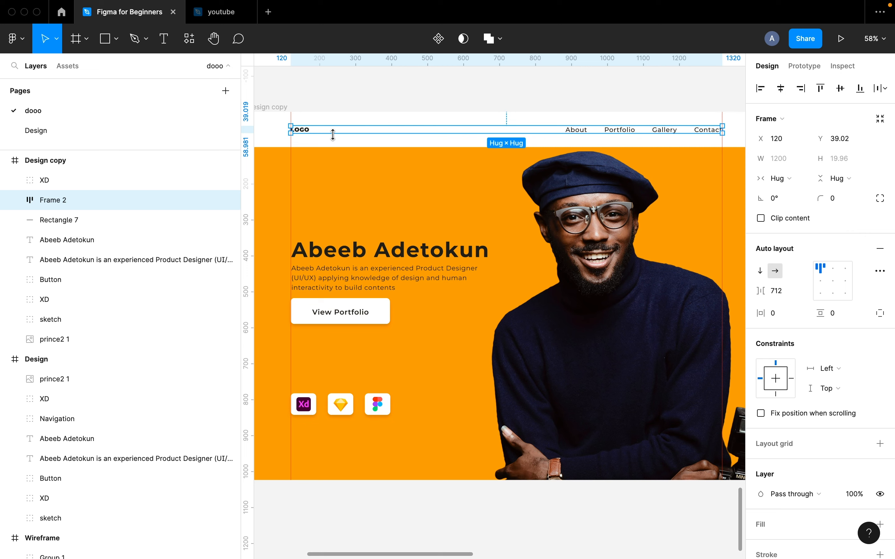
{"action": "scroll", "coordinate": [818, 364], "scroll_direction": "down", "scroll_amount": 4}
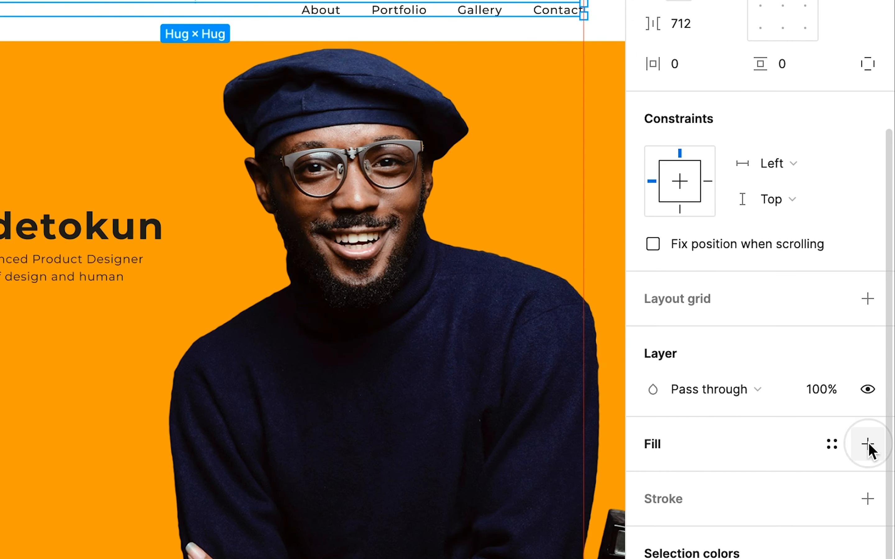
{"action": "left_click", "coordinate": [871, 418]}
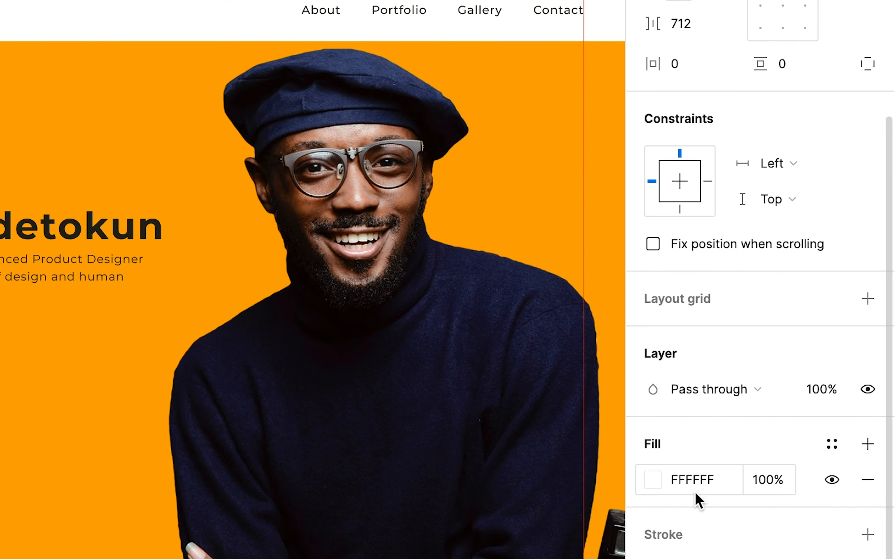
{"action": "left_click", "coordinate": [654, 480]}
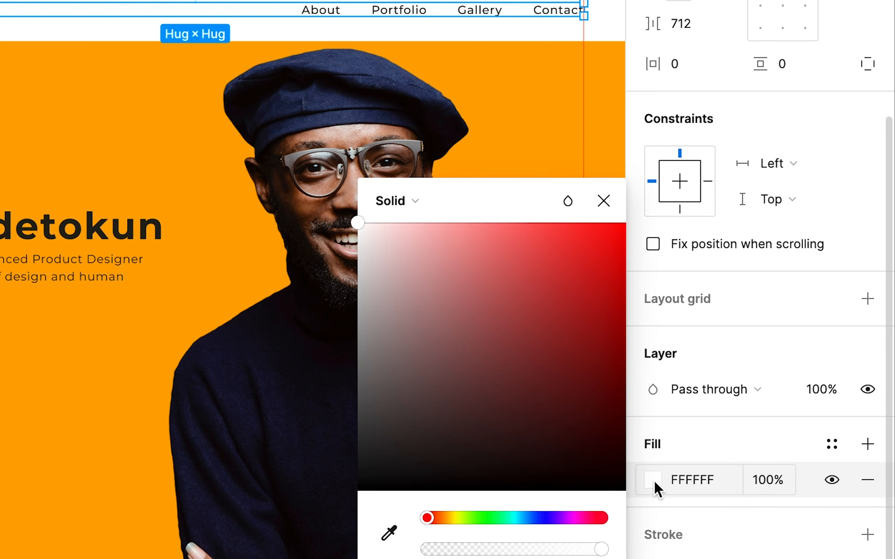
{"action": "left_click", "coordinate": [387, 330]}
{"action": "left_click_drag", "start_coordinate": [387, 334], "coordinate": [304, 275]}
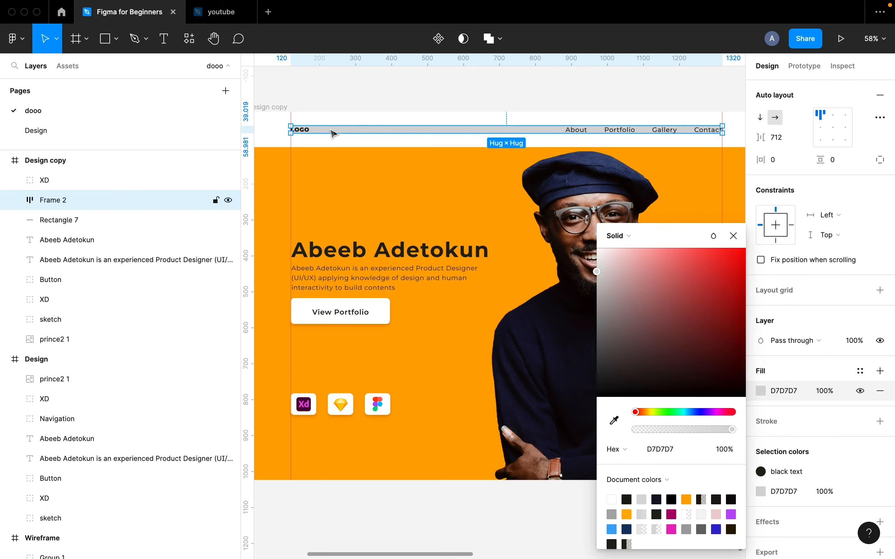
Examine the nested links frame and the outer auto layout frame that contains it with the logo.
{"action": "scroll", "coordinate": [629, 127], "scroll_direction": "up", "scroll_amount": 3}
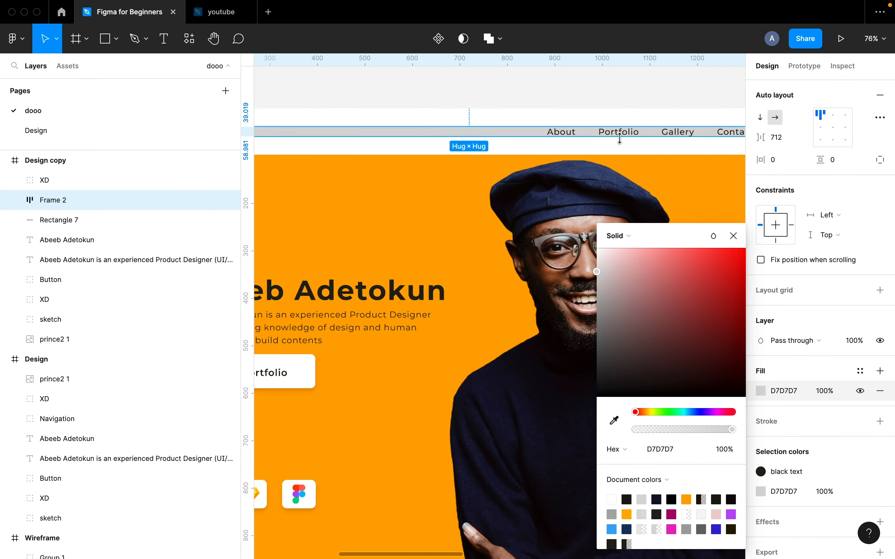
{"action": "left_click", "coordinate": [618, 154]}
{"action": "scroll", "coordinate": [616, 154], "scroll_direction": "down", "scroll_amount": 3}
{"action": "scroll", "coordinate": [619, 137], "scroll_direction": "up", "scroll_amount": 3}
{"action": "left_click", "coordinate": [620, 136]}
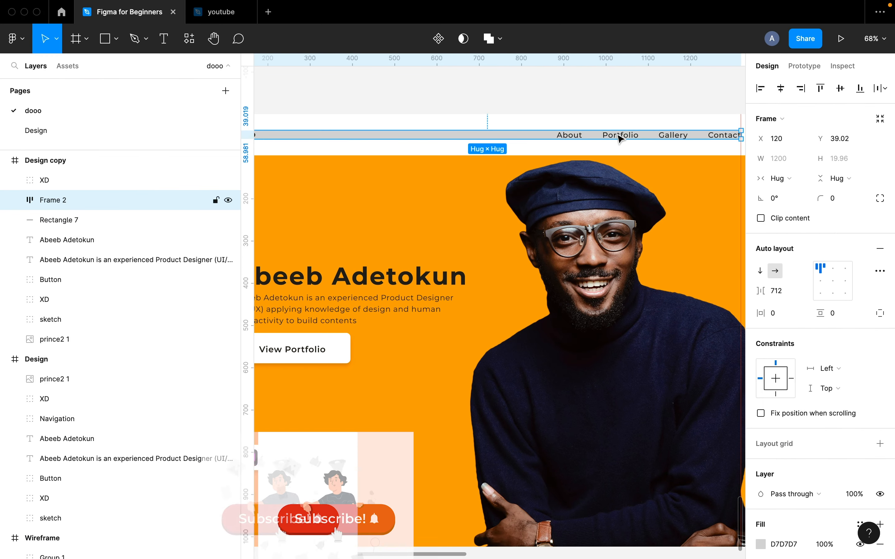
{"action": "double_click", "coordinate": [619, 138]}
{"action": "scroll", "coordinate": [619, 135], "scroll_direction": "left", "scroll_amount": 3}
{"action": "scroll", "coordinate": [618, 136], "scroll_direction": "down", "scroll_amount": 2}
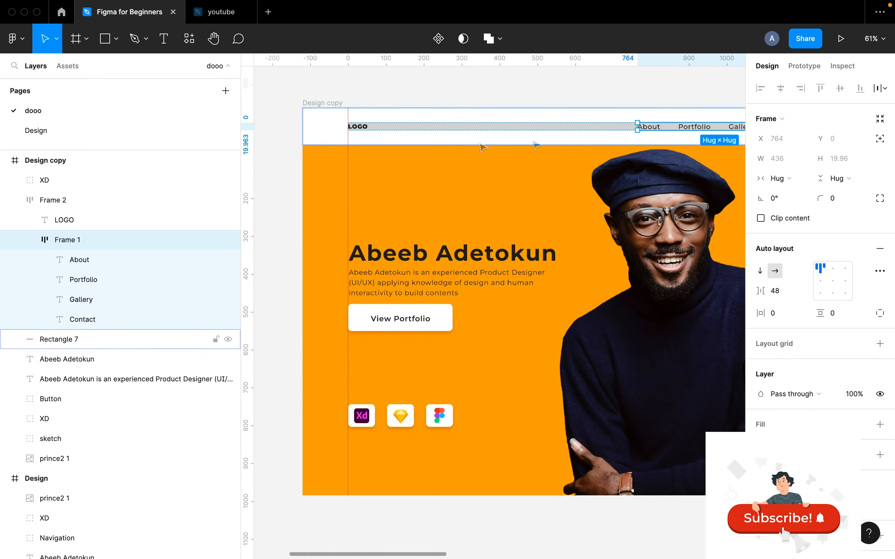
{"action": "left_click", "coordinate": [420, 130]}
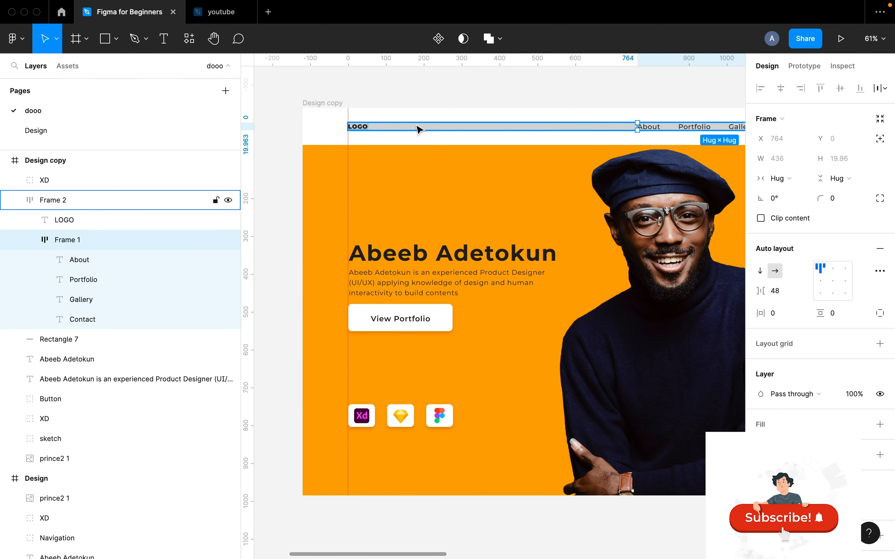
{"action": "scroll", "coordinate": [386, 132], "scroll_direction": "right", "scroll_amount": 2}
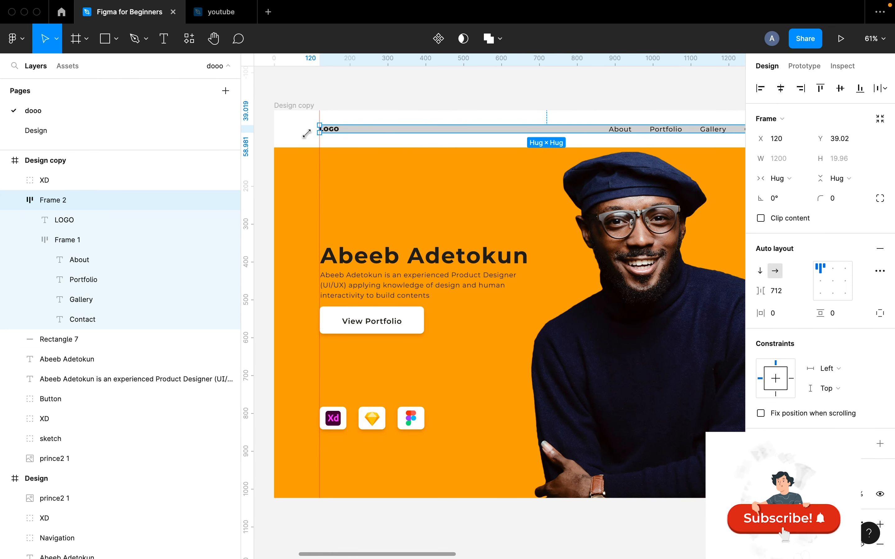
Swap the LOGO text with the links frame inside the outer auto layout and return it to first place.
{"action": "scroll", "coordinate": [340, 136], "scroll_direction": "up", "scroll_amount": 2}
{"action": "left_click", "coordinate": [337, 135]}
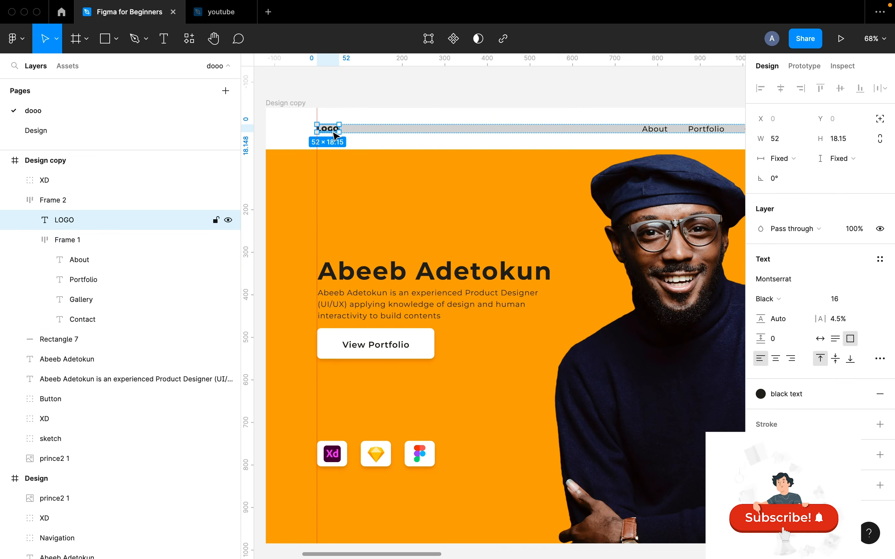
{"action": "scroll", "coordinate": [334, 136], "scroll_direction": "down", "scroll_amount": 3}
{"action": "scroll", "coordinate": [335, 136], "scroll_direction": "up", "scroll_amount": 2}
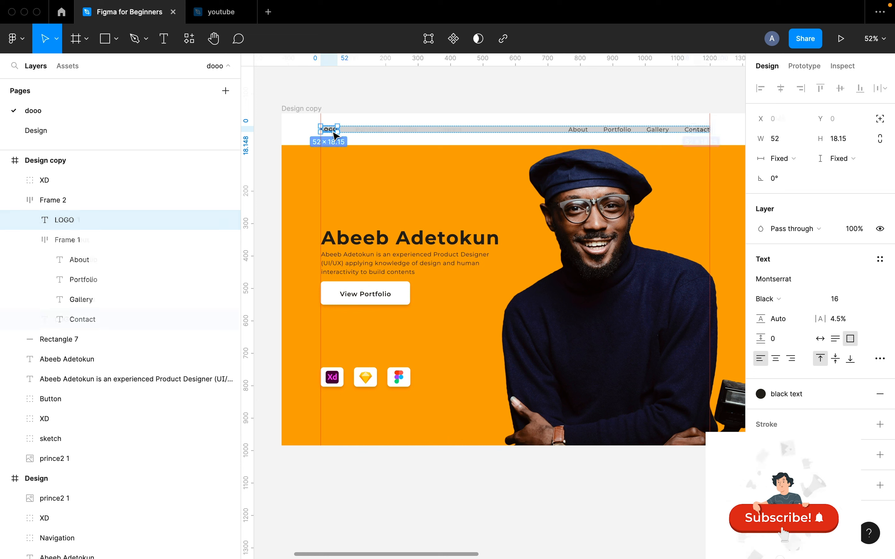
{"action": "key", "text": "Right"}
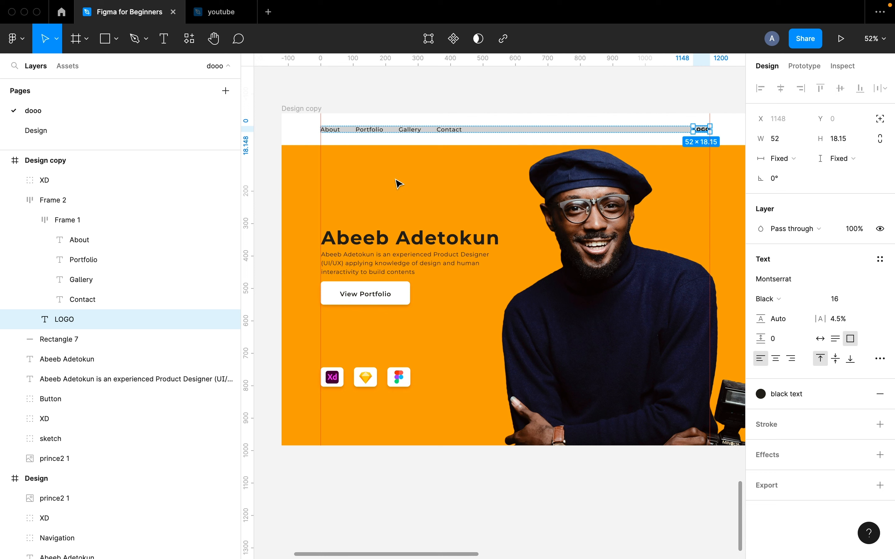
{"action": "key", "text": "Left"}
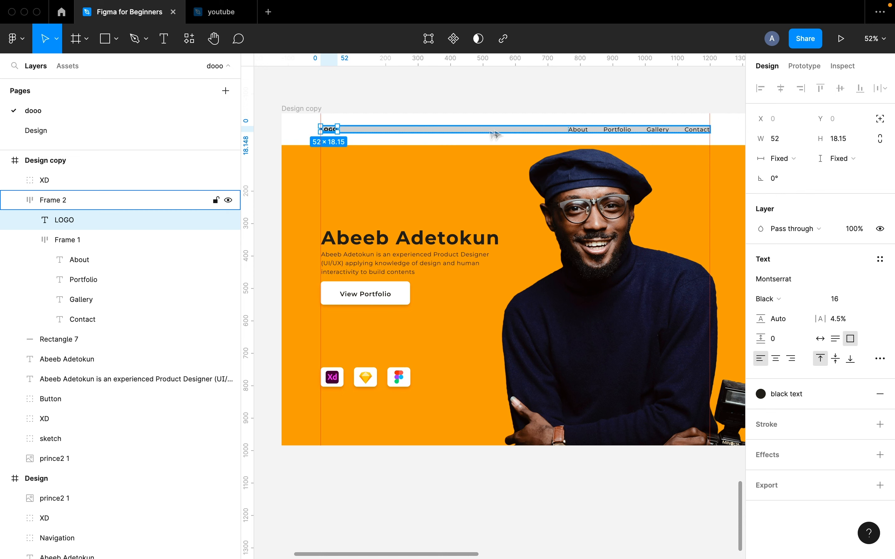
Rename the inner frame containing the four navigation links as Navlist.
{"action": "left_click", "coordinate": [588, 130]}
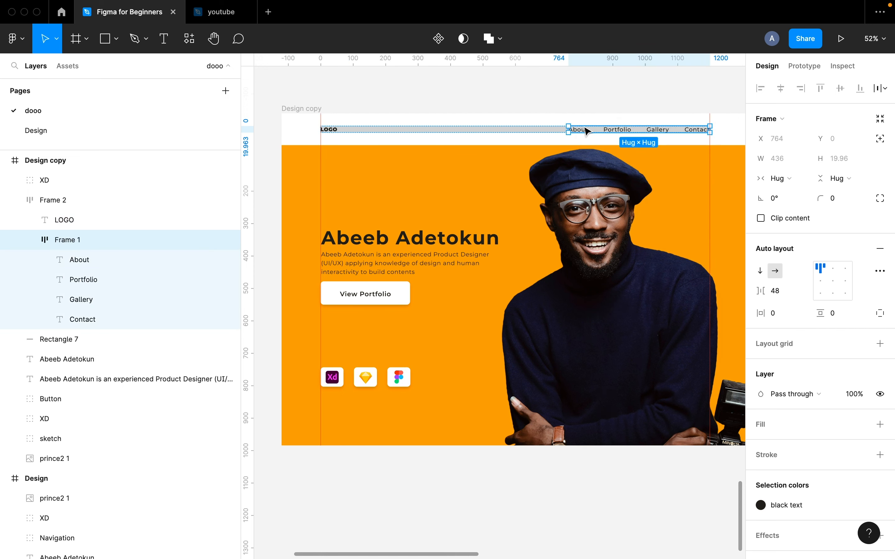
{"action": "double_click", "coordinate": [66, 239]}
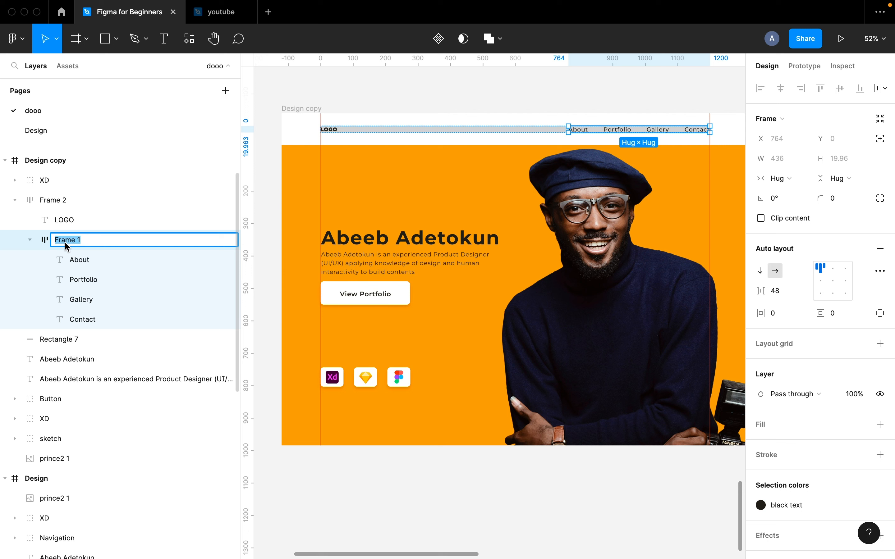
{"action": "type", "text": "Navlist"}
{"action": "key", "text": "Return"}
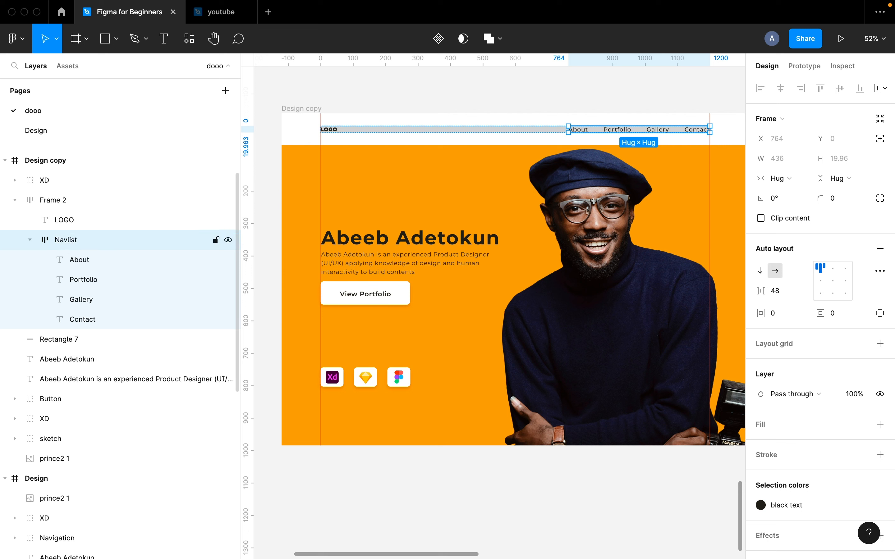
Move the white 1440 × 98 background rectangle out of the Design copy frame to just above it.
{"action": "left_click", "coordinate": [329, 129]}
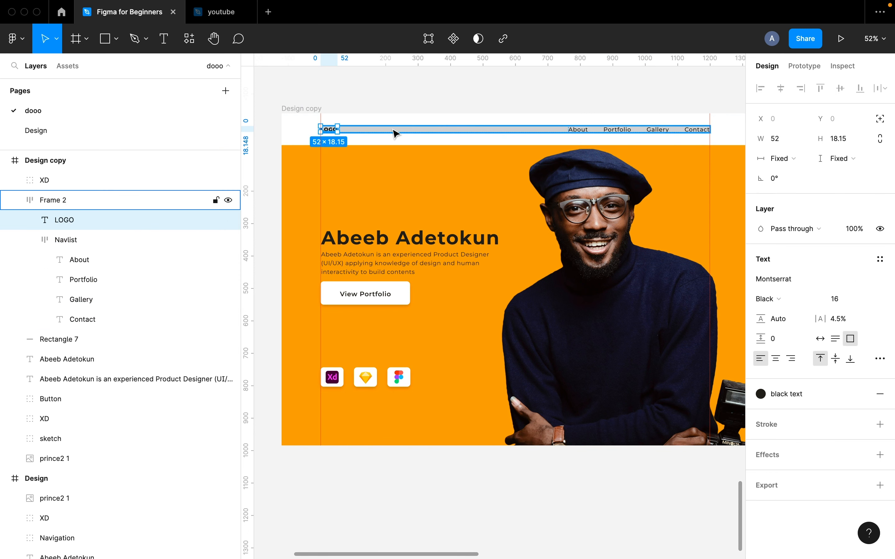
{"action": "left_click", "coordinate": [438, 141]}
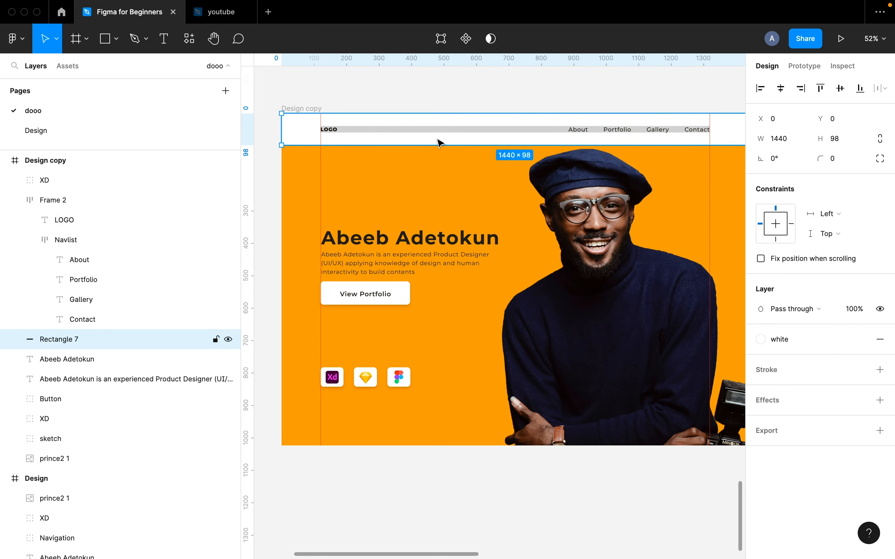
{"action": "scroll", "coordinate": [440, 142], "scroll_direction": "up", "scroll_amount": 2}
{"action": "scroll", "coordinate": [439, 141], "scroll_direction": "up", "scroll_amount": 3}
{"action": "scroll", "coordinate": [440, 140], "scroll_direction": "down", "scroll_amount": 1}
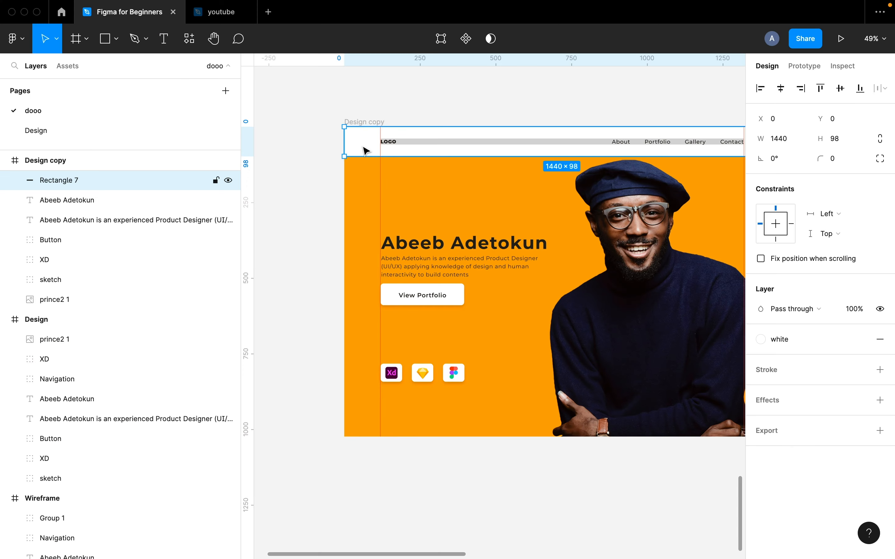
{"action": "left_click_drag", "start_coordinate": [361, 144], "coordinate": [370, 99]}
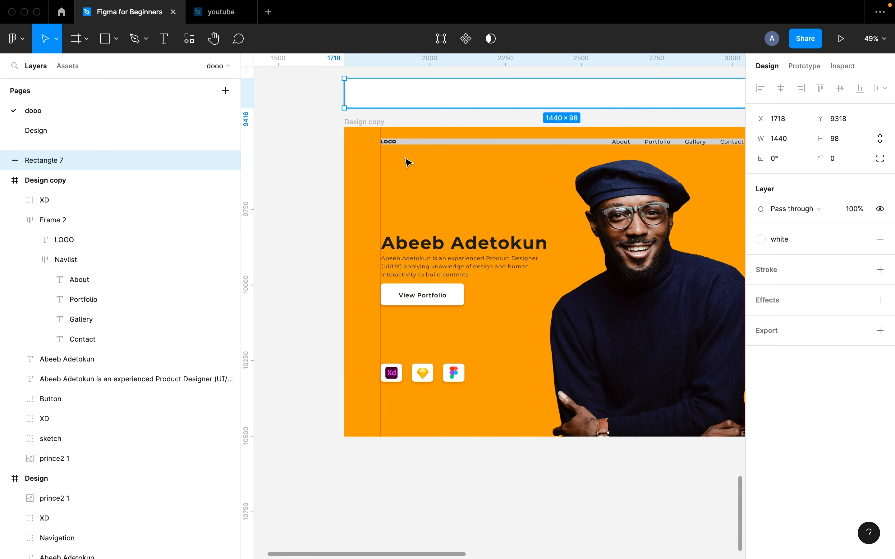
Rename the outer auto layout frame containing LOGO and Navlist as Navitems.
{"action": "scroll", "coordinate": [407, 160], "scroll_direction": "up", "scroll_amount": 5}
{"action": "left_click", "coordinate": [394, 130]}
{"action": "scroll", "coordinate": [393, 129], "scroll_direction": "down", "scroll_amount": 4}
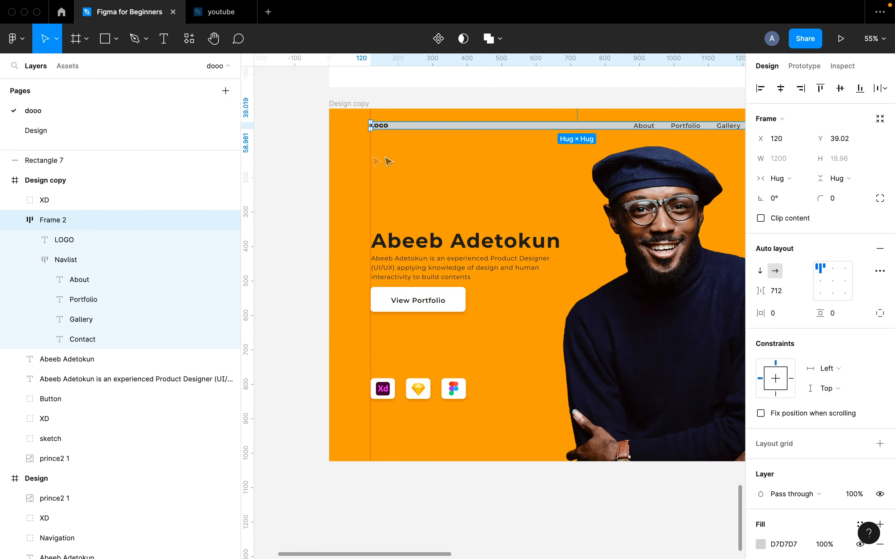
{"action": "double_click", "coordinate": [50, 222]}
{"action": "type", "text": "Na"}
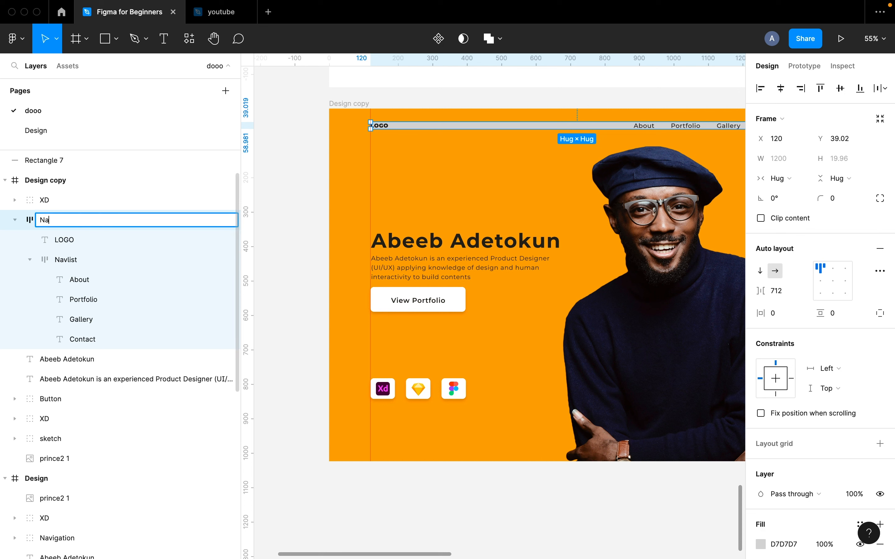
{"action": "type", "text": "vitems"}
{"action": "key", "text": "Return"}
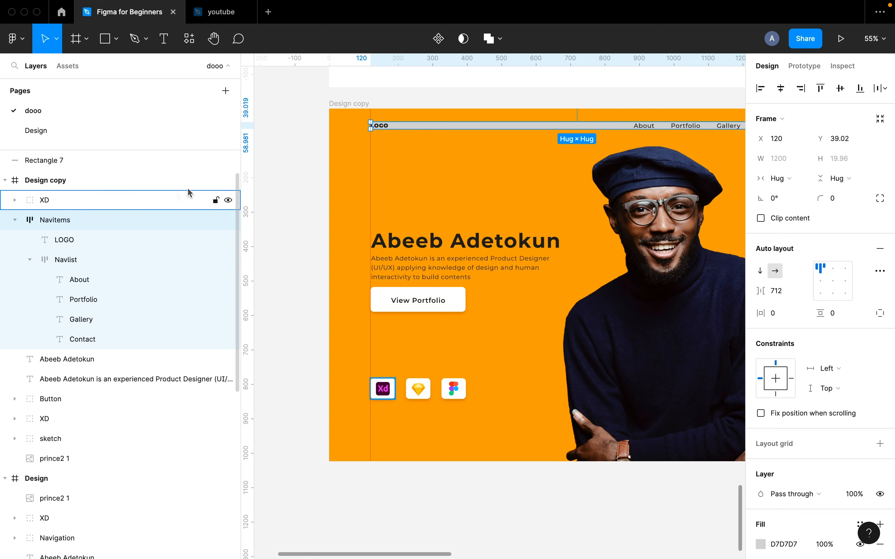
Examine the Navlist links and the extent of the Navitems bar around them across the Design copy page.
{"action": "scroll", "coordinate": [452, 143], "scroll_direction": "right", "scroll_amount": 1}
{"action": "scroll", "coordinate": [451, 144], "scroll_direction": "right", "scroll_amount": 2}
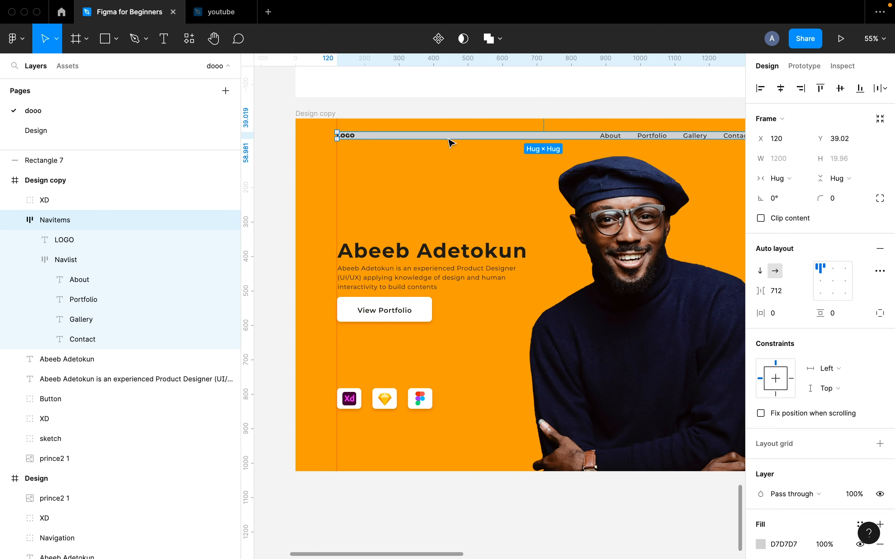
{"action": "scroll", "coordinate": [603, 140], "scroll_direction": "up", "scroll_amount": 5}
{"action": "left_click", "coordinate": [602, 143]}
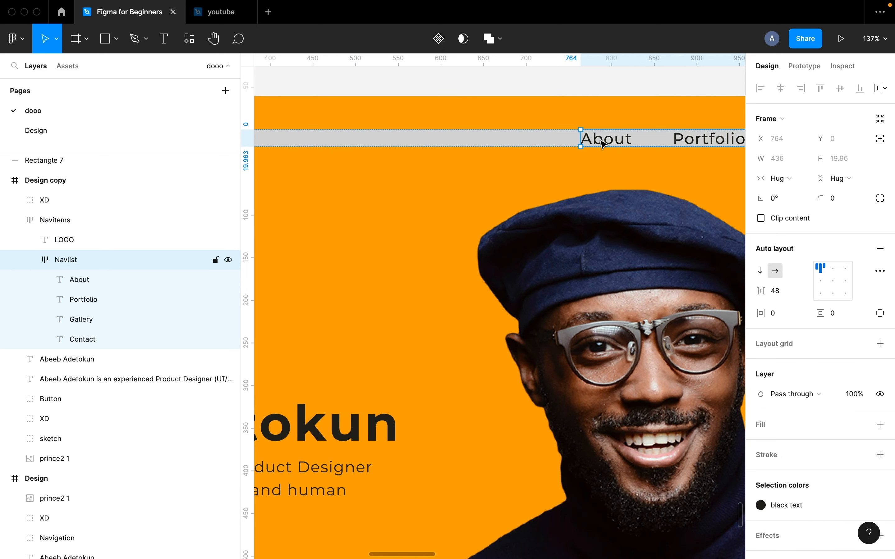
{"action": "scroll", "coordinate": [602, 143], "scroll_direction": "down", "scroll_amount": 5}
{"action": "scroll", "coordinate": [518, 150], "scroll_direction": "right", "scroll_amount": 1}
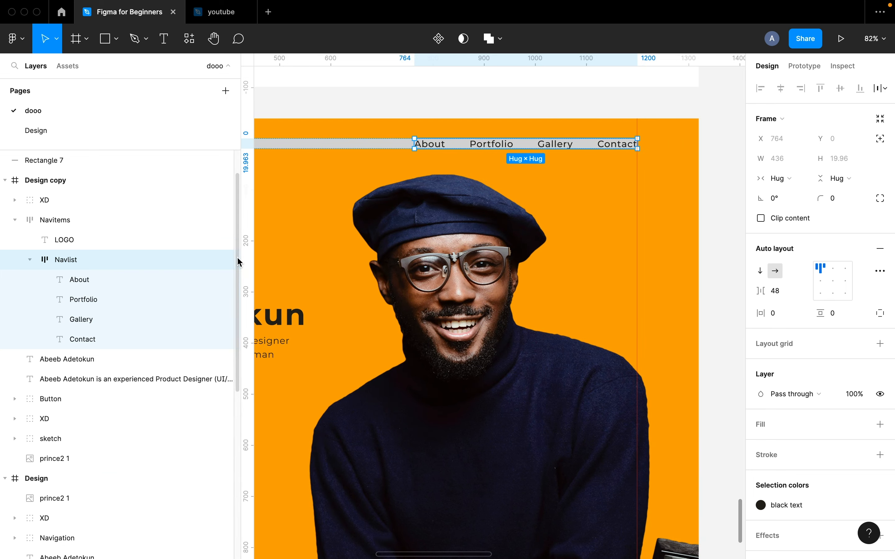
{"action": "scroll", "coordinate": [348, 214], "scroll_direction": "left", "scroll_amount": 10}
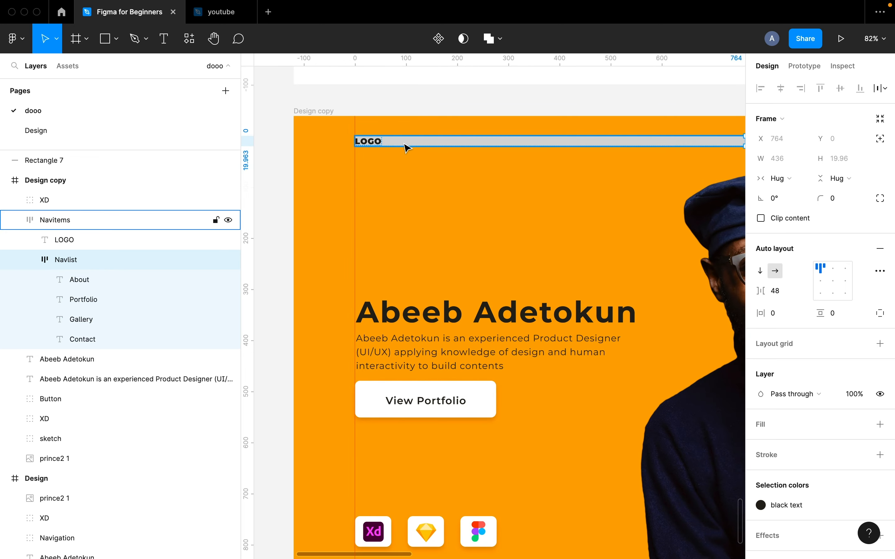
{"action": "scroll", "coordinate": [407, 147], "scroll_direction": "right", "scroll_amount": 3}
Wrap the Navitems frame in another auto layout frame.
{"action": "left_click", "coordinate": [406, 146]}
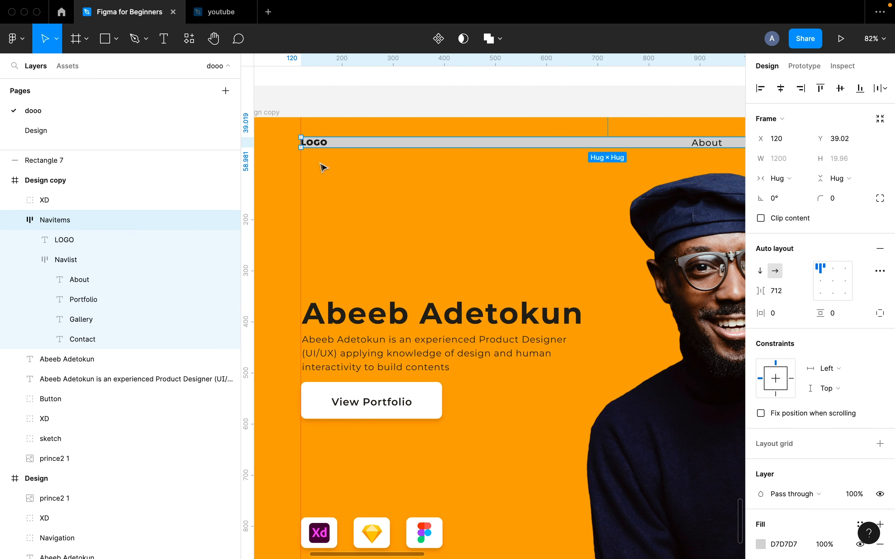
{"action": "scroll", "coordinate": [314, 168], "scroll_direction": "down", "scroll_amount": 3}
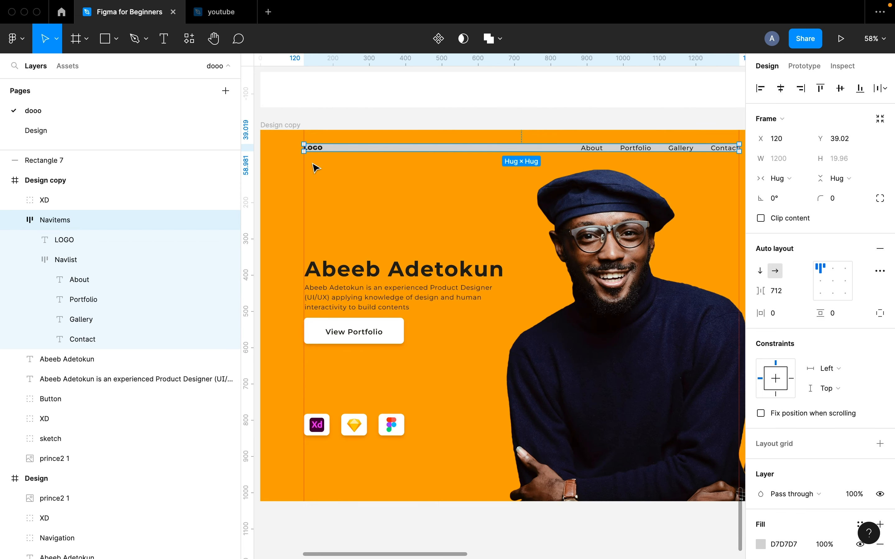
{"action": "key", "text": "shift+a"}
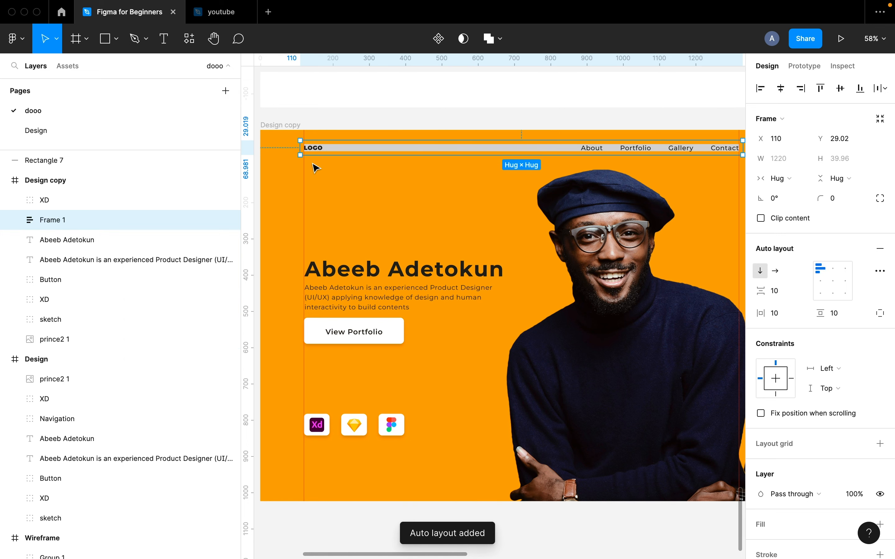
{"action": "scroll", "coordinate": [314, 167], "scroll_direction": "up", "scroll_amount": 5}
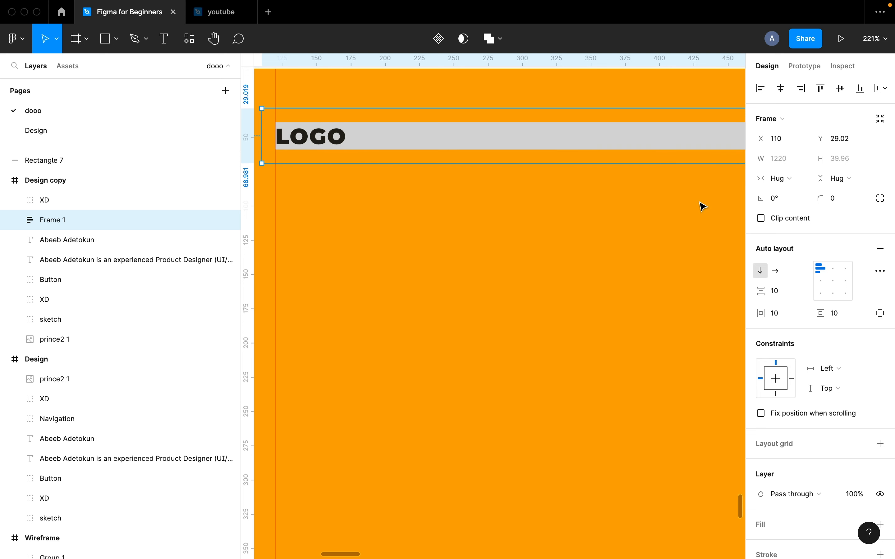
Switch the new wrapper frame's horizontal sizing to Fixed width and set its width to 1440.
{"action": "left_click", "coordinate": [794, 180]}
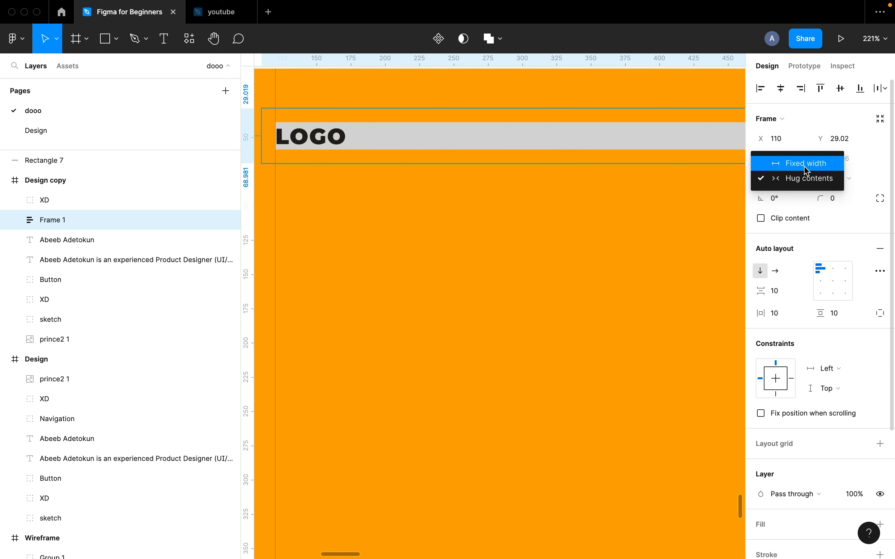
{"action": "left_click", "coordinate": [805, 167]}
{"action": "left_click", "coordinate": [783, 165]}
{"action": "type", "text": "1440"}
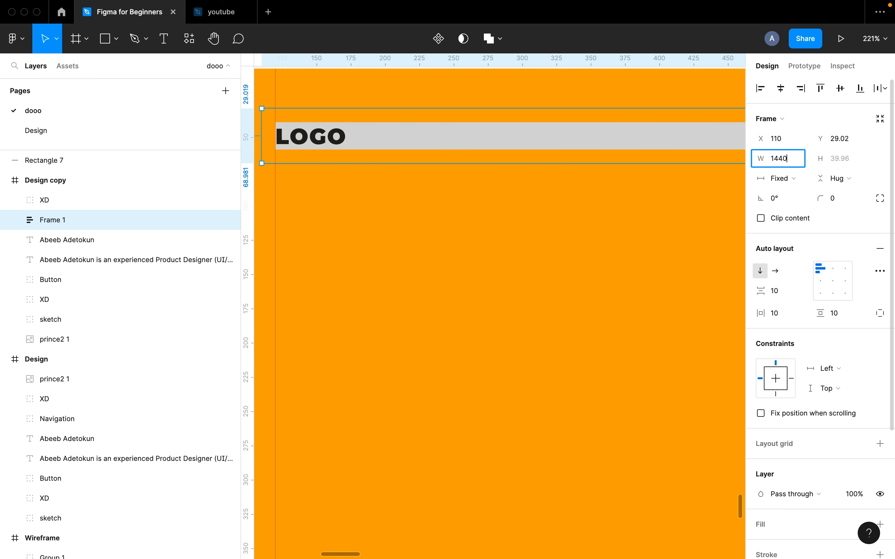
{"action": "key", "text": "Return"}
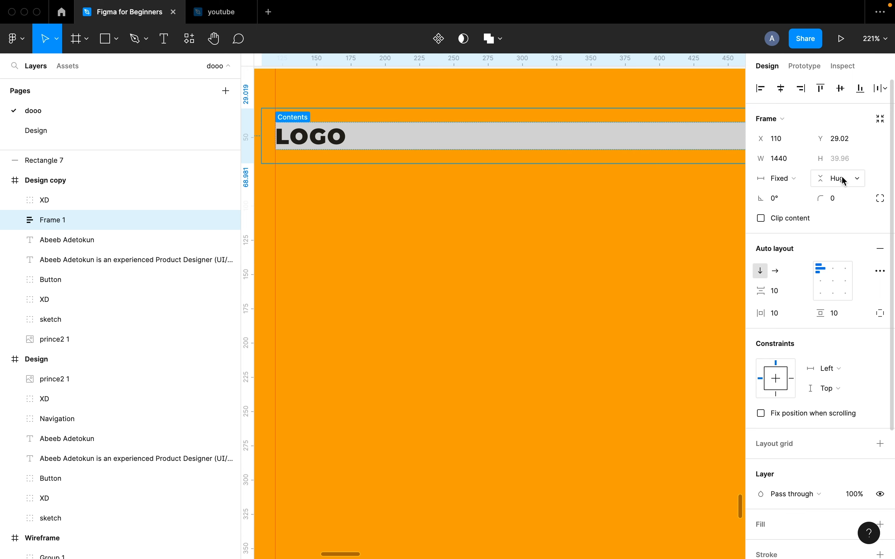
Switch the wrapper frame's vertical sizing to Fixed and set its height to 98.
{"action": "left_click", "coordinate": [840, 179]}
{"action": "left_click", "coordinate": [836, 169]}
{"action": "left_click", "coordinate": [844, 164]}
{"action": "type", "text": "80"}
{"action": "key", "text": "Return"}
{"action": "left_click", "coordinate": [844, 166]}
{"action": "type", "text": "98"}
{"action": "key", "text": "Return"}
{"action": "scroll", "coordinate": [578, 193], "scroll_direction": "down", "scroll_amount": 5}
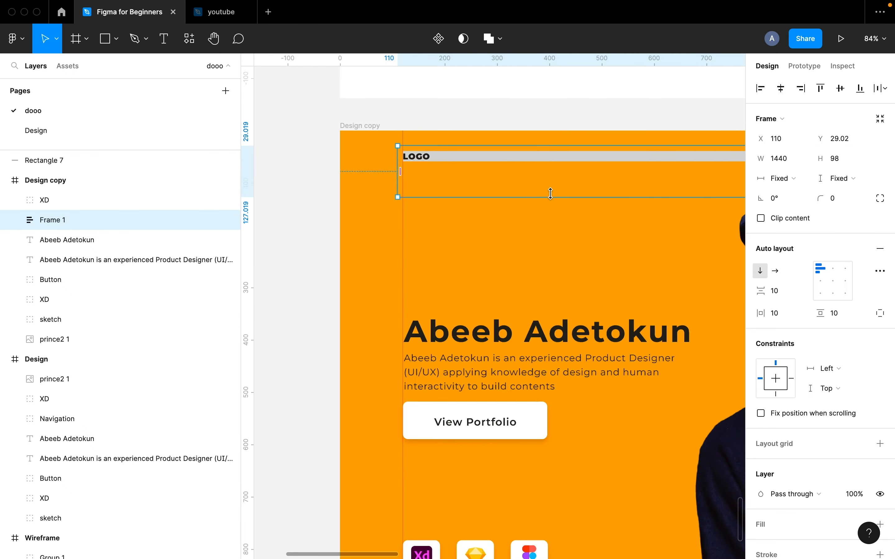
Add a white FFFFFF fill to the wrapper frame around Navitems.
{"action": "scroll", "coordinate": [828, 375], "scroll_direction": "down", "scroll_amount": 4}
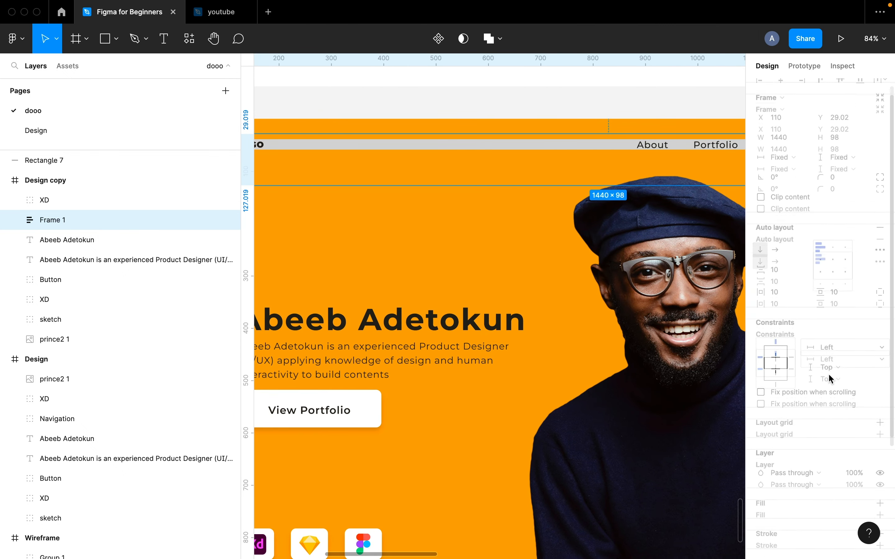
{"action": "left_click", "coordinate": [880, 368]}
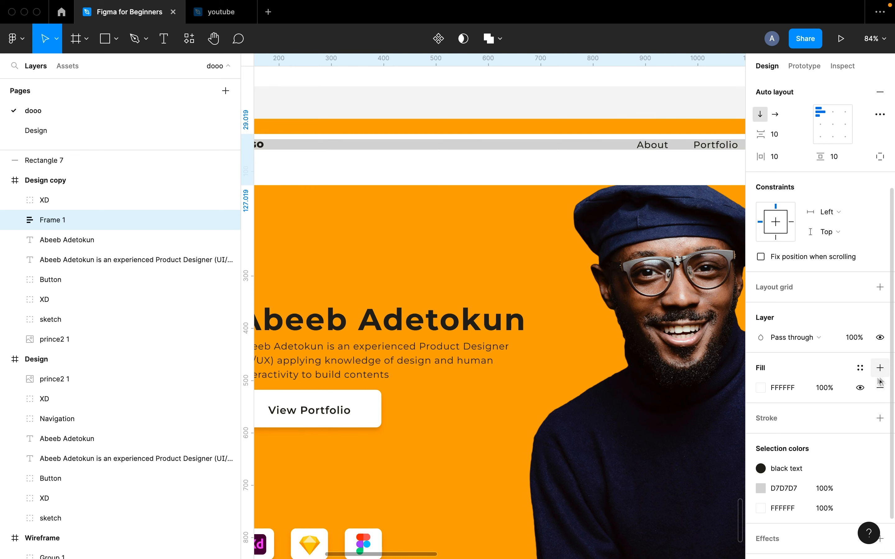
{"action": "scroll", "coordinate": [497, 299], "scroll_direction": "down", "scroll_amount": 4}
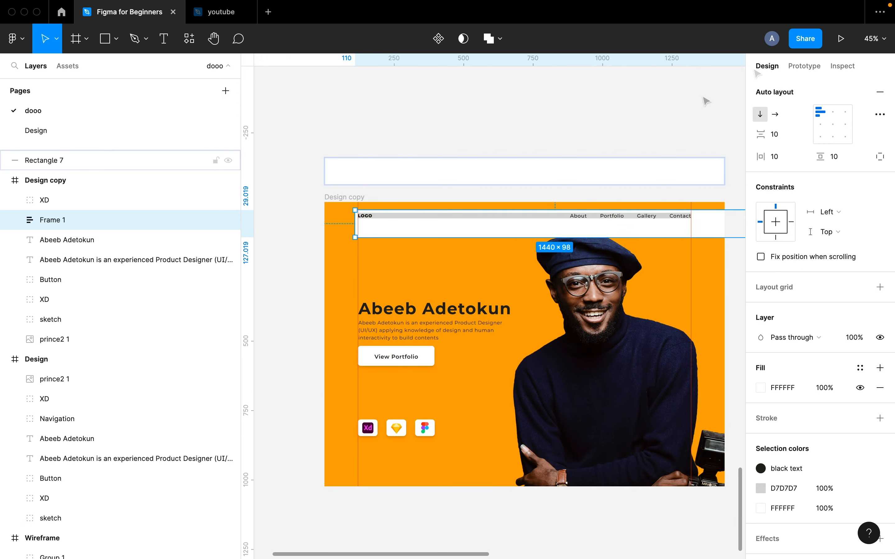
Align the white wrapper frame to the top edge and horizontal centre of the Design copy frame.
{"action": "scroll", "coordinate": [776, 135], "scroll_direction": "up", "scroll_amount": 4}
{"action": "scroll", "coordinate": [701, 161], "scroll_direction": "right", "scroll_amount": 2}
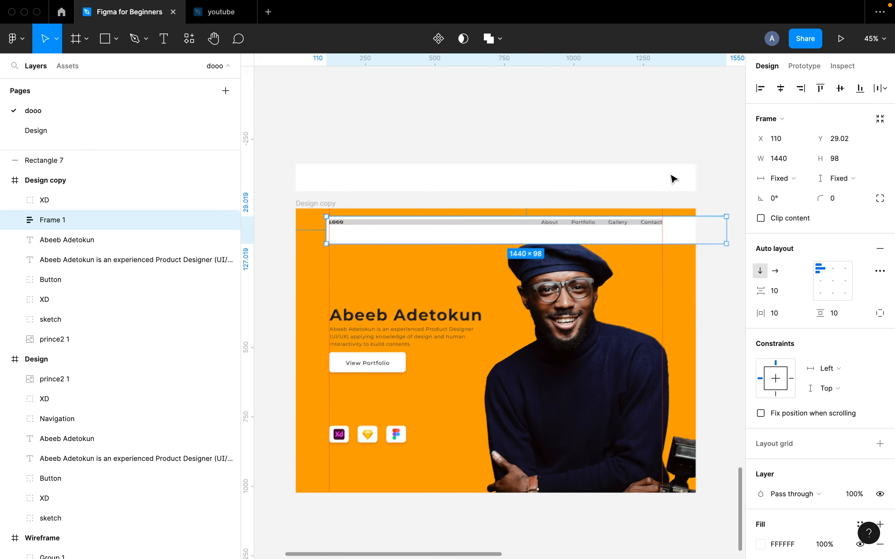
{"action": "left_click", "coordinate": [820, 89]}
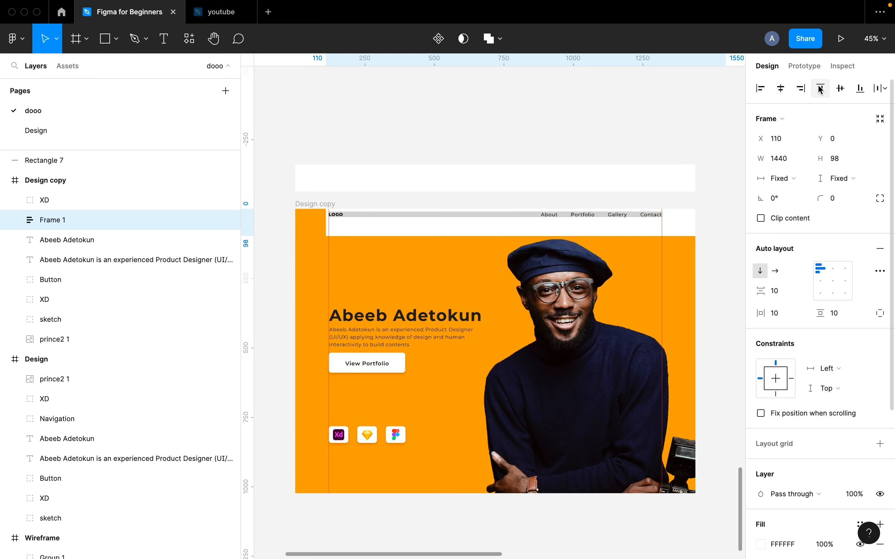
{"action": "left_click", "coordinate": [780, 90]}
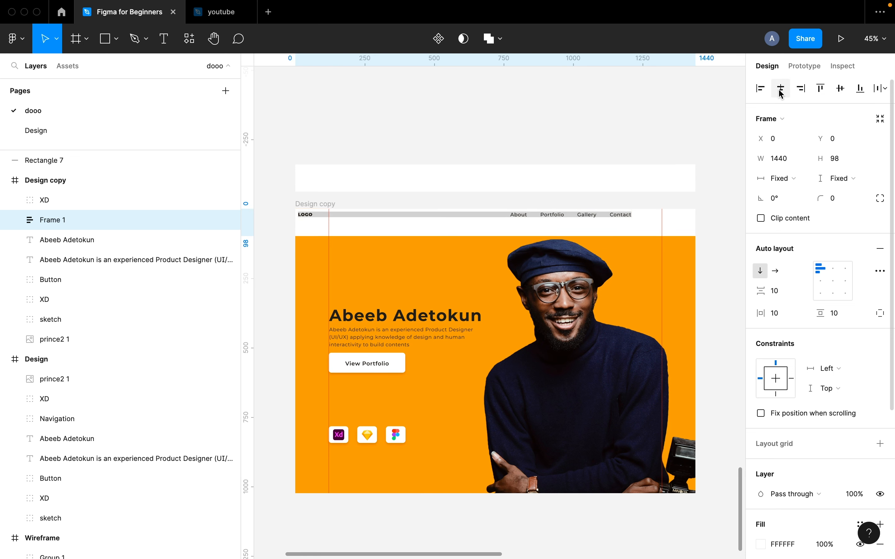
Delete the spare white rectangle lying above the Design copy frame.
{"action": "left_click", "coordinate": [639, 181]}
{"action": "key", "text": "Delete"}
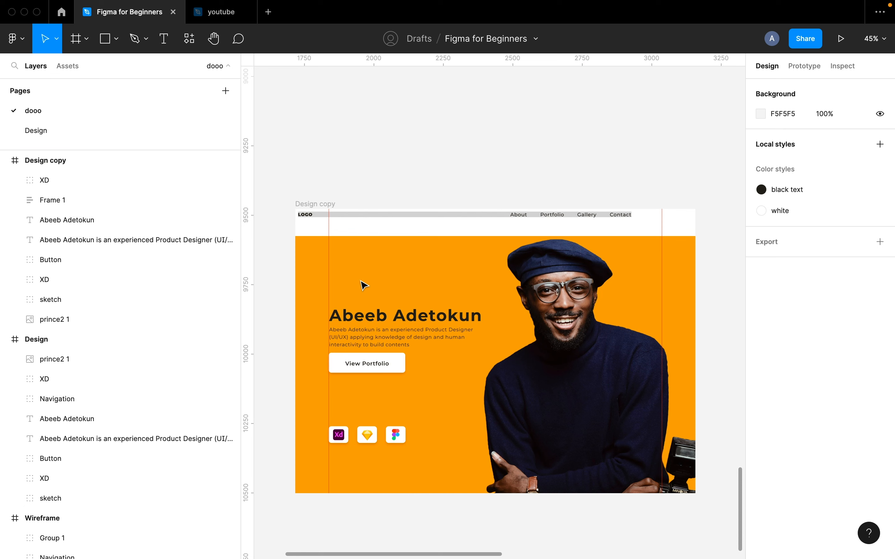
Set the Navitems frame's horizontal sizing to Fill container inside the white wrapper frame.
{"action": "scroll", "coordinate": [366, 287], "scroll_direction": "up", "scroll_amount": 3}
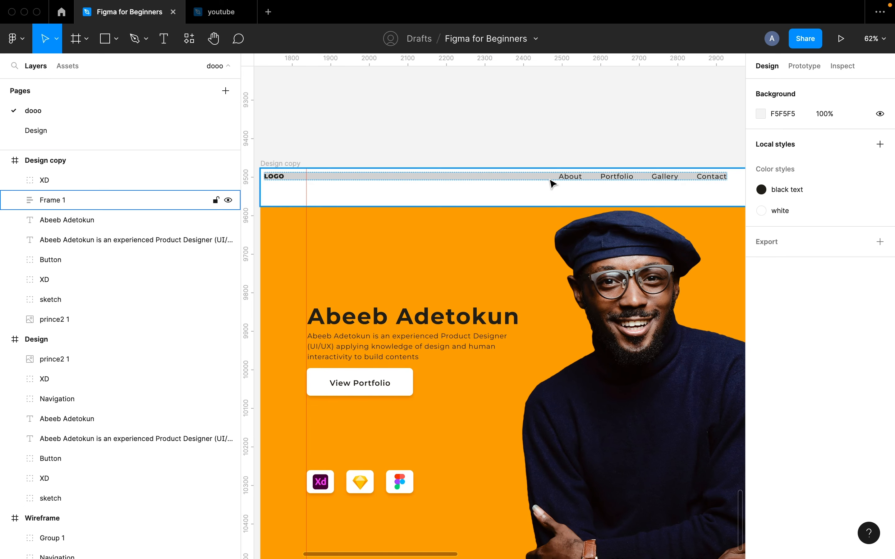
{"action": "double_click", "coordinate": [553, 183]}
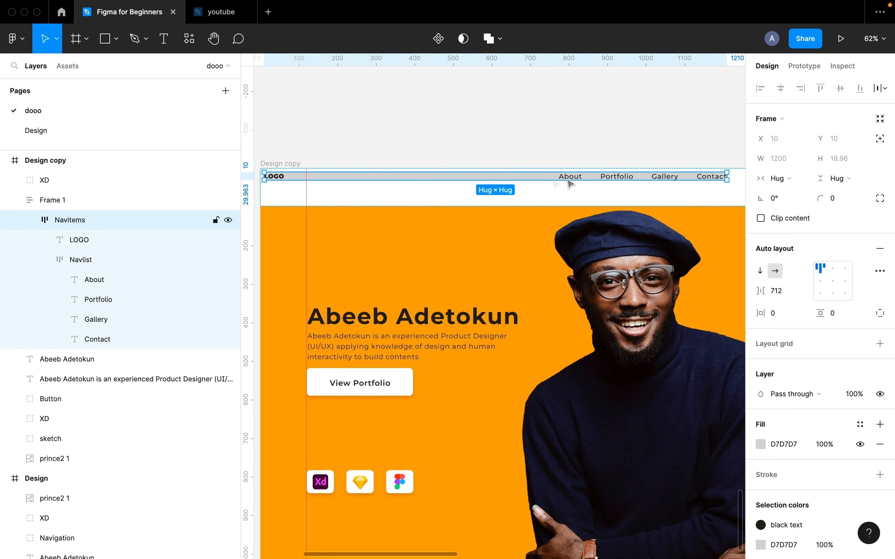
{"action": "left_click", "coordinate": [784, 178]}
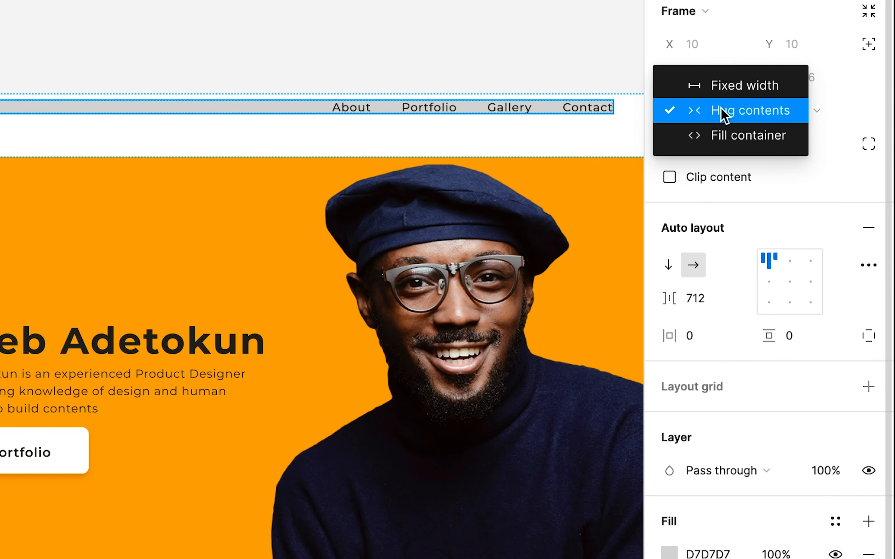
{"action": "left_click", "coordinate": [732, 138]}
{"action": "scroll", "coordinate": [485, 230], "scroll_direction": "down", "scroll_amount": 5}
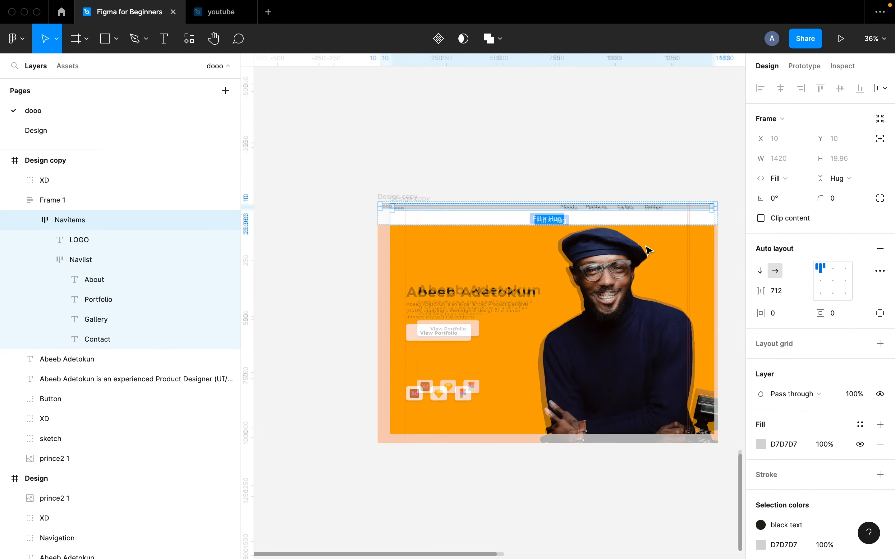
{"action": "scroll", "coordinate": [649, 252], "scroll_direction": "up", "scroll_amount": 3}
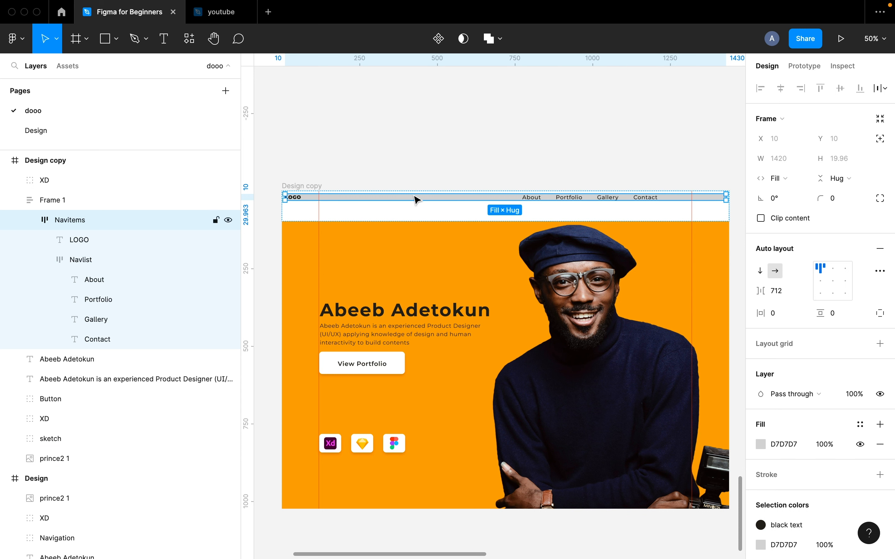
Change the Navitems spacing mode from Packed so that LOGO and Navlist spread to opposite ends of the bar.
{"action": "left_click", "coordinate": [881, 273]}
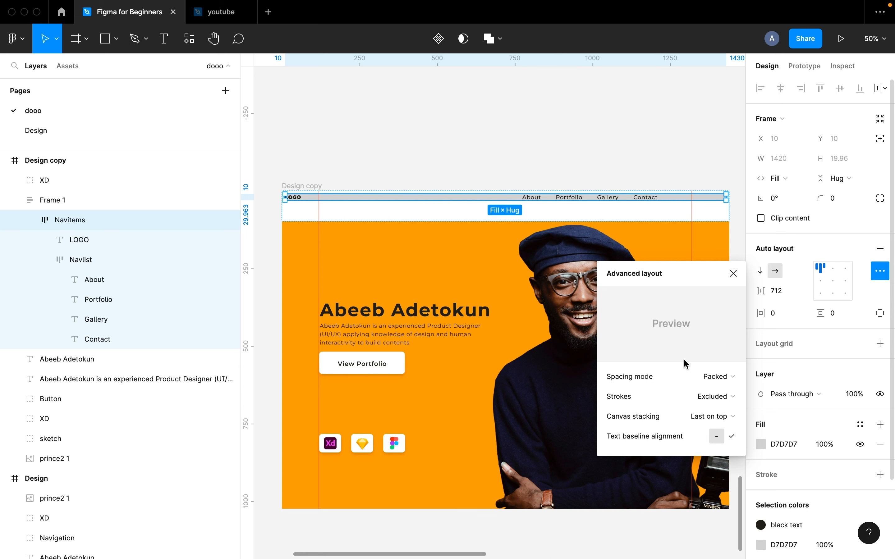
{"action": "left_click", "coordinate": [717, 382]}
{"action": "left_click", "coordinate": [699, 390]}
{"action": "left_click", "coordinate": [481, 171]}
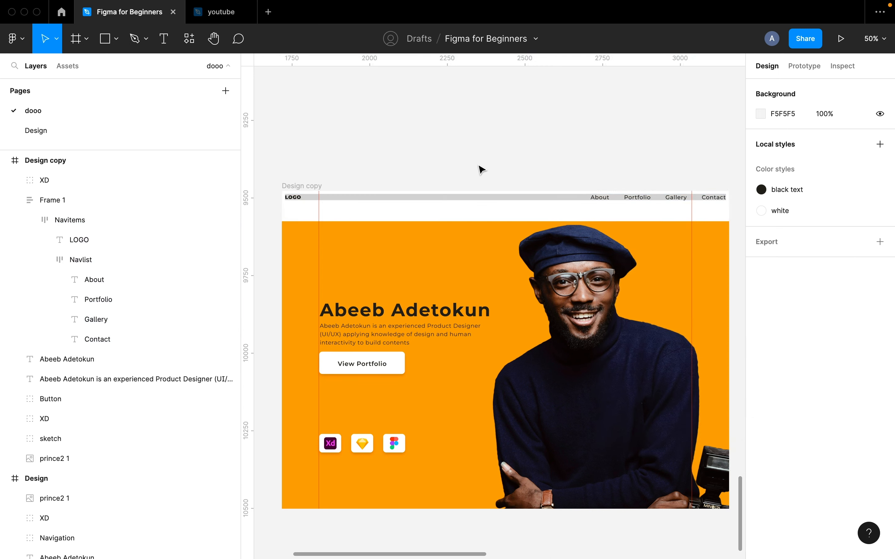
Rename the white wrapper frame that holds Navitems as Navigation.
{"action": "scroll", "coordinate": [485, 170], "scroll_direction": "right", "scroll_amount": 1}
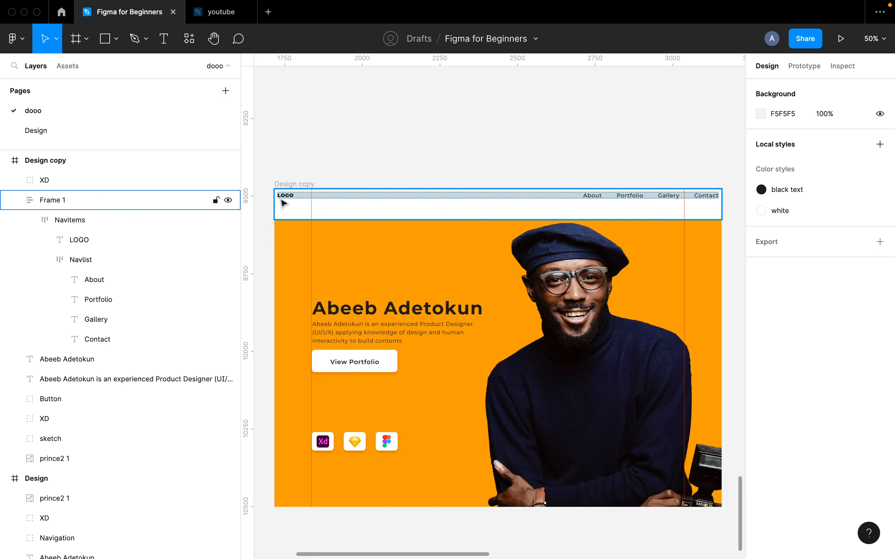
{"action": "left_click", "coordinate": [394, 209]}
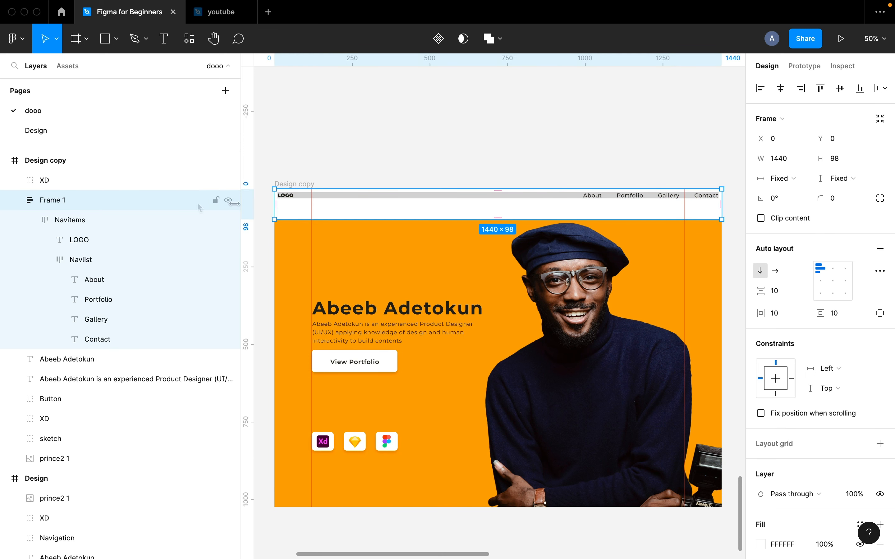
{"action": "double_click", "coordinate": [53, 201]}
{"action": "type", "text": "Navigat"}
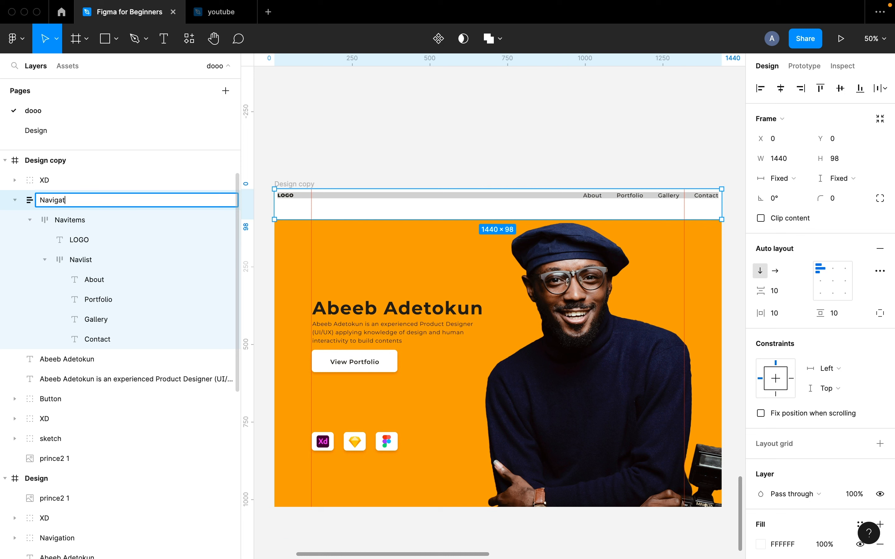
{"action": "type", "text": "ion"}
{"action": "key", "text": "Return"}
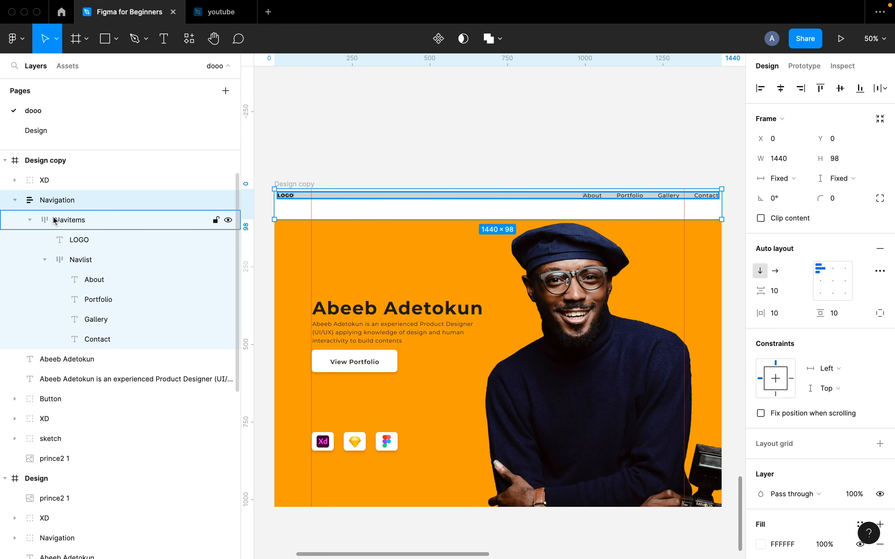
Collapse the Navitems layer and align the Navigation frame's auto layout content to the left centre.
{"action": "left_click", "coordinate": [85, 222]}
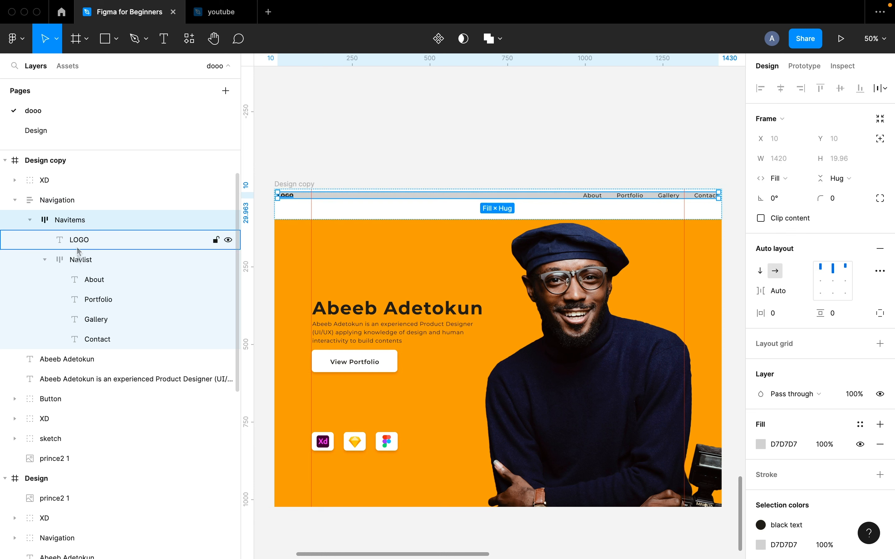
{"action": "left_click", "coordinate": [91, 267]}
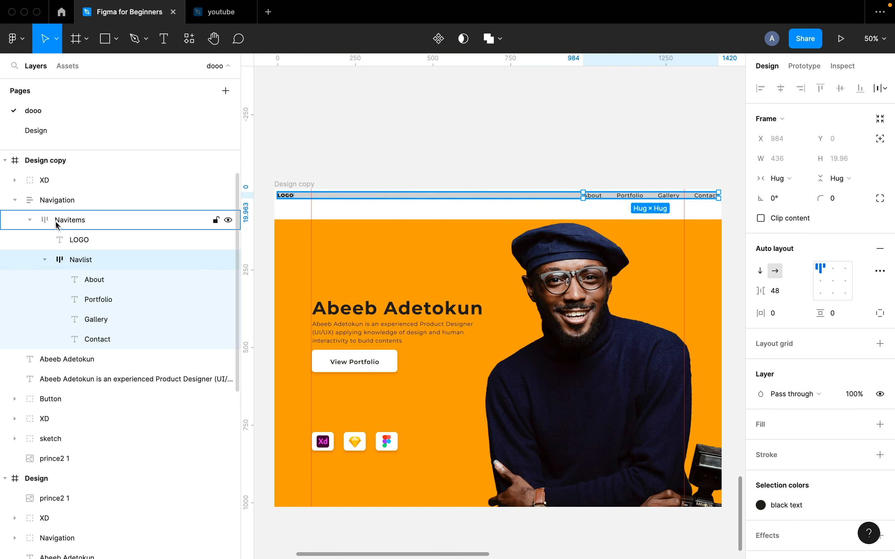
{"action": "left_click", "coordinate": [30, 220]}
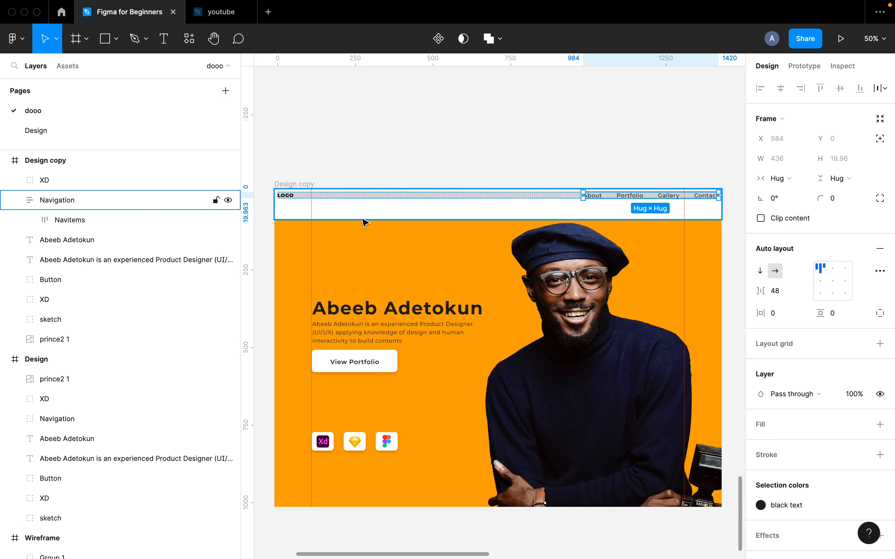
{"action": "left_click", "coordinate": [129, 202]}
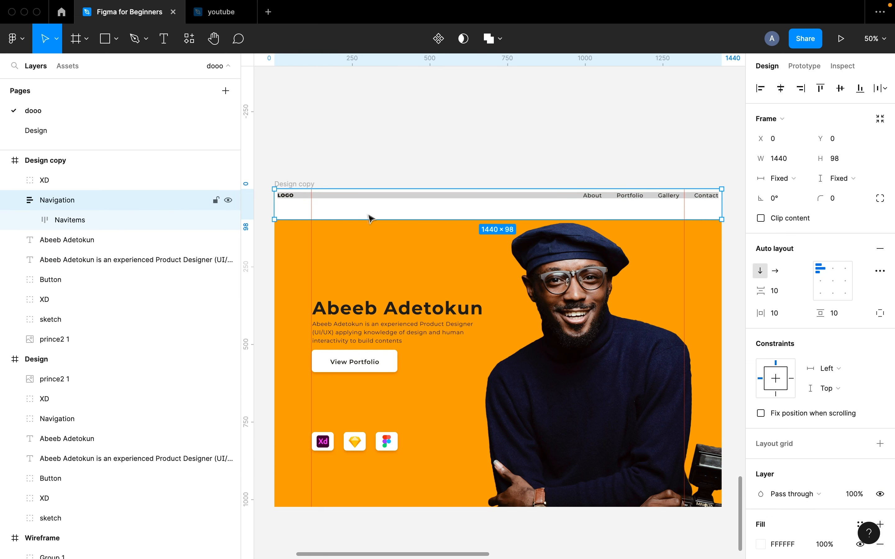
{"action": "left_click", "coordinate": [821, 287]}
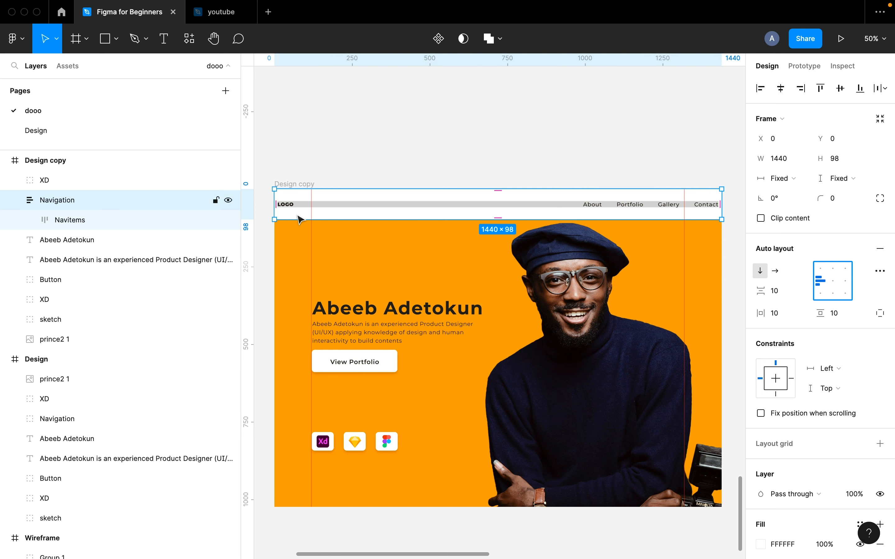
Try a horizontal padding of 120 on the Navigation frame and undo it.
{"action": "scroll", "coordinate": [311, 219], "scroll_direction": "up", "scroll_amount": 5}
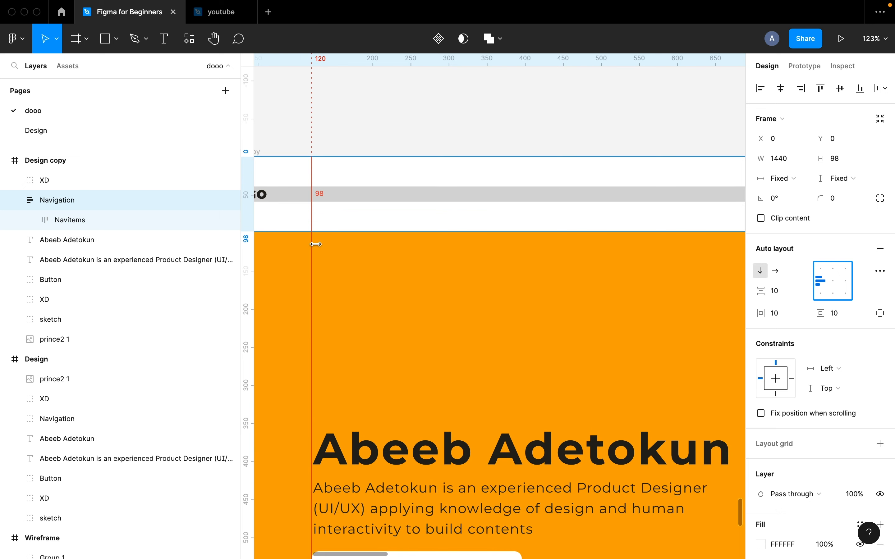
{"action": "scroll", "coordinate": [315, 244], "scroll_direction": "down", "scroll_amount": 5}
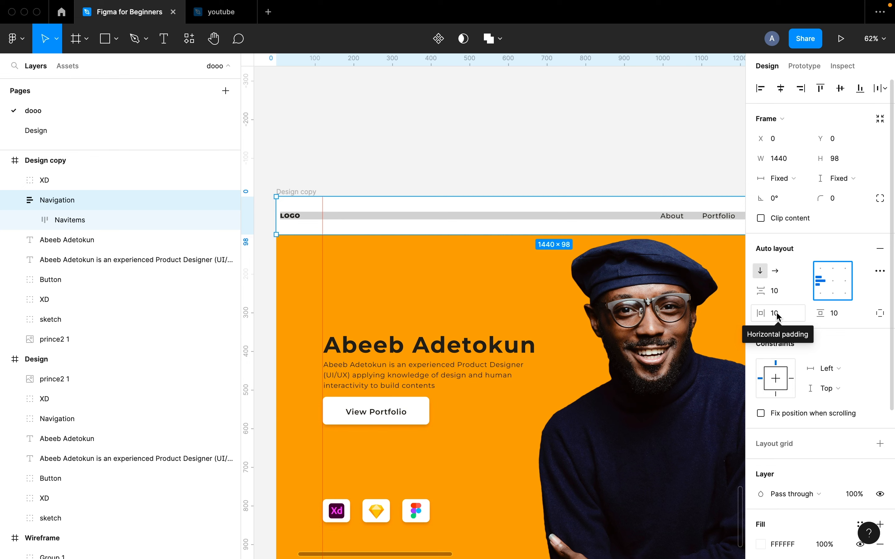
{"action": "scroll", "coordinate": [677, 322], "scroll_direction": "down", "scroll_amount": 4}
{"action": "scroll", "coordinate": [724, 333], "scroll_direction": "right", "scroll_amount": 3}
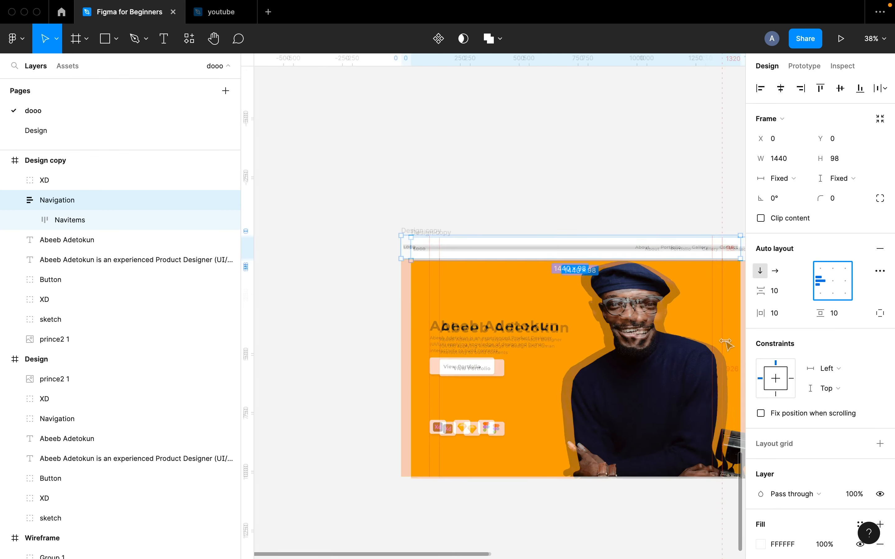
{"action": "left_click", "coordinate": [774, 312]}
{"action": "type", "text": "120"}
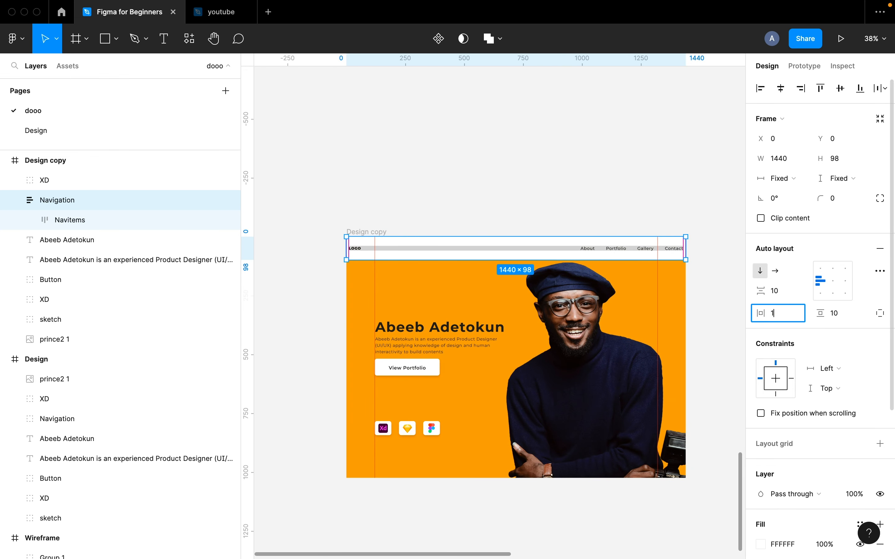
{"action": "key", "text": "Return"}
{"action": "scroll", "coordinate": [703, 290], "scroll_direction": "up", "scroll_amount": 3}
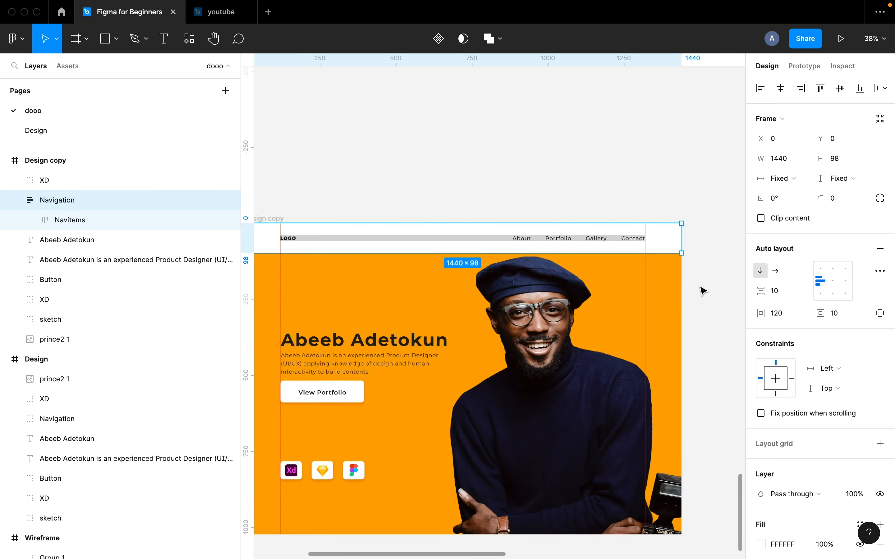
{"action": "scroll", "coordinate": [703, 290], "scroll_direction": "left", "scroll_amount": 2}
{"action": "key", "text": "ctrl+z"}
Set only the left padding of the Navigation frame to 120 directly on the canvas.
{"action": "scroll", "coordinate": [369, 234], "scroll_direction": "left", "scroll_amount": 2}
{"action": "scroll", "coordinate": [372, 224], "scroll_direction": "up", "scroll_amount": 5}
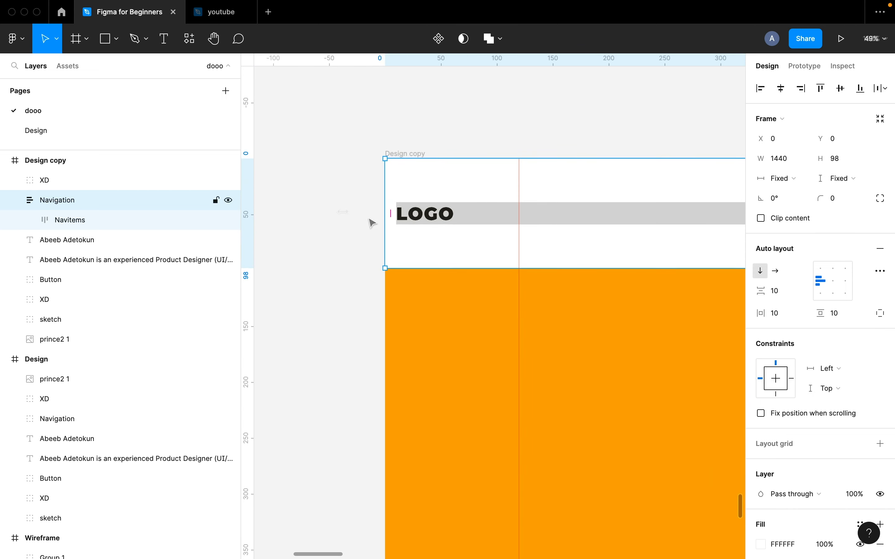
{"action": "left_click", "coordinate": [393, 212]}
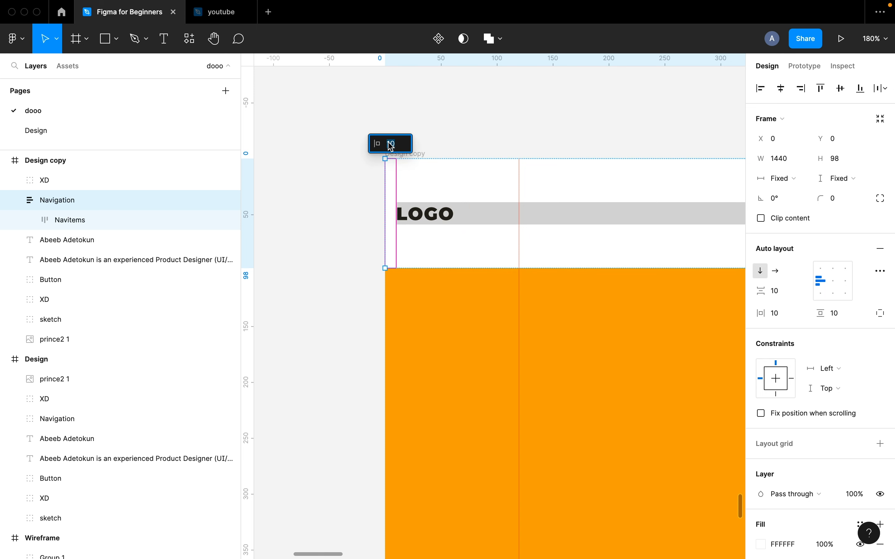
{"action": "type", "text": "12"}
{"action": "key", "text": "Return"}
{"action": "scroll", "coordinate": [355, 222], "scroll_direction": "down", "scroll_amount": 6}
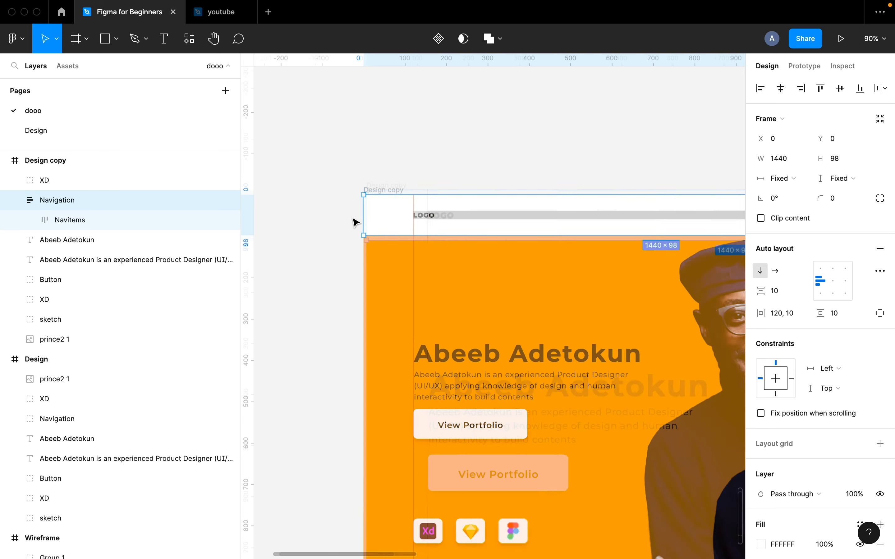
Set the Navigation frame's horizontal padding to 120 on both sides.
{"action": "scroll", "coordinate": [503, 232], "scroll_direction": "right", "scroll_amount": 5}
{"action": "scroll", "coordinate": [594, 227], "scroll_direction": "up", "scroll_amount": 4}
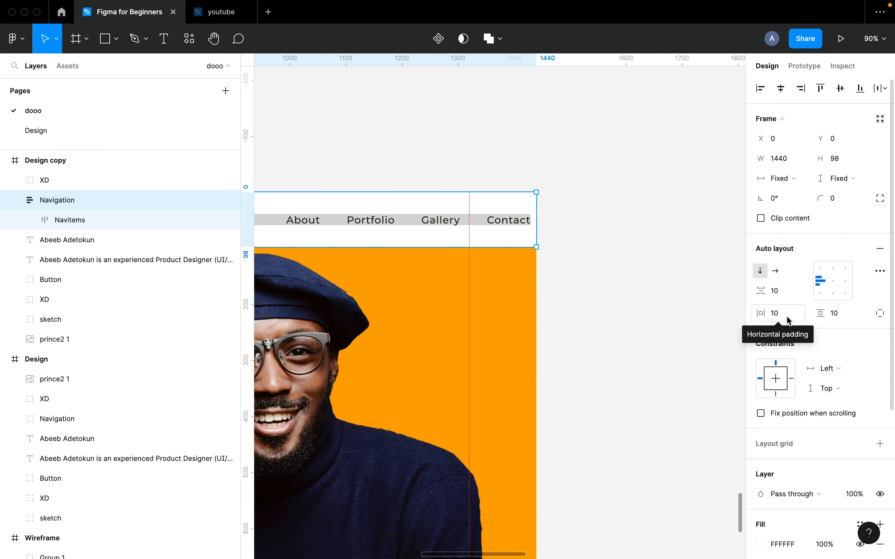
{"action": "left_click", "coordinate": [774, 313]}
{"action": "type", "text": "120"}
{"action": "key", "text": "Return"}
{"action": "scroll", "coordinate": [661, 266], "scroll_direction": "down", "scroll_amount": 5}
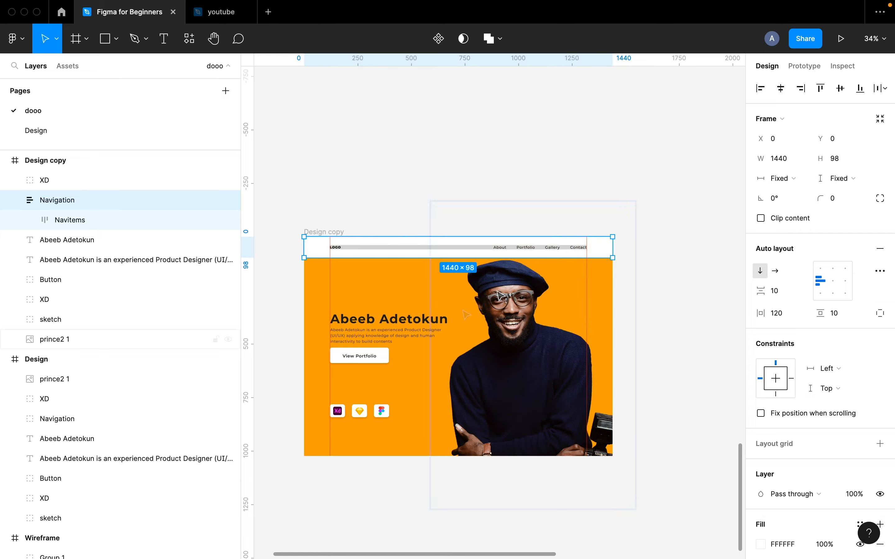
{"action": "scroll", "coordinate": [450, 315], "scroll_direction": "up", "scroll_amount": 3}
{"action": "scroll", "coordinate": [449, 315], "scroll_direction": "down", "scroll_amount": 3}
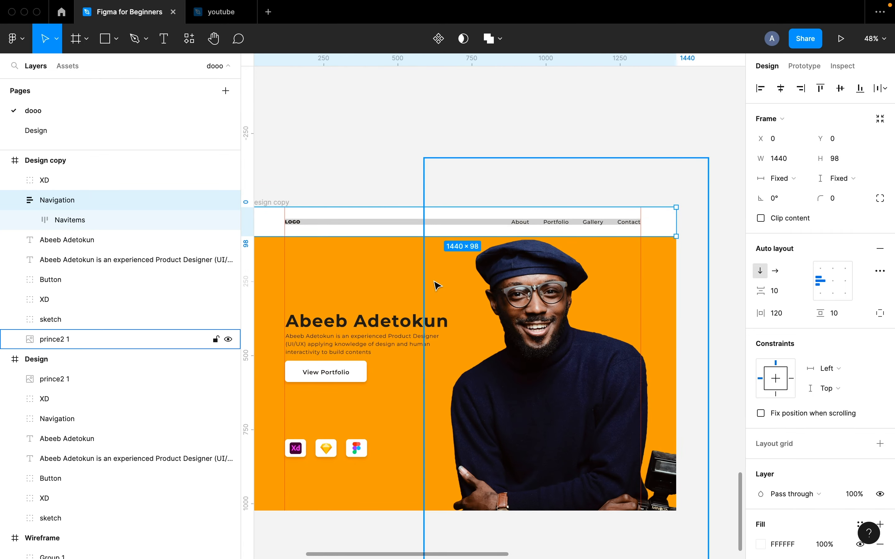
Change the Navitems frame's fill colour to white, FFFFFF, and deselect it.
{"action": "scroll", "coordinate": [435, 286], "scroll_direction": "down", "scroll_amount": 2}
{"action": "scroll", "coordinate": [435, 285], "scroll_direction": "left", "scroll_amount": 2}
{"action": "double_click", "coordinate": [377, 200]}
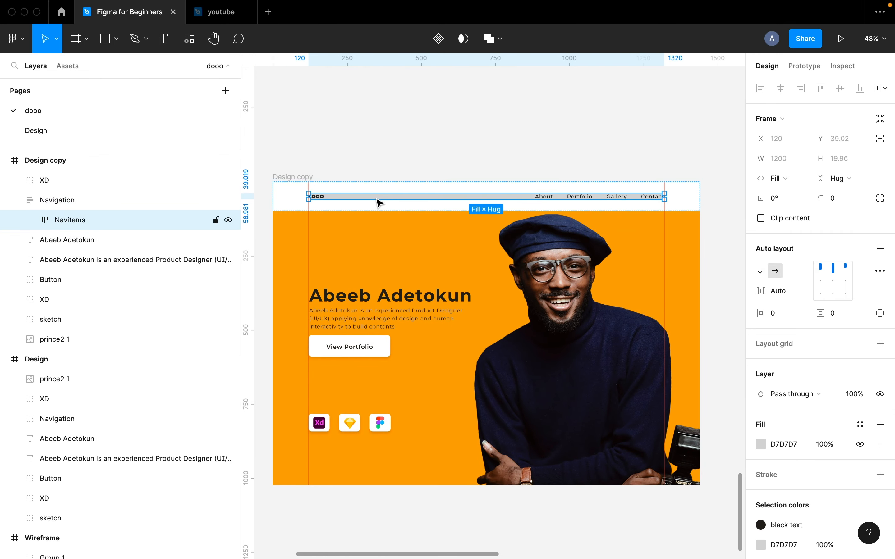
{"action": "scroll", "coordinate": [777, 392], "scroll_direction": "down", "scroll_amount": 2}
{"action": "left_click", "coordinate": [788, 414]}
{"action": "type", "text": "ff"}
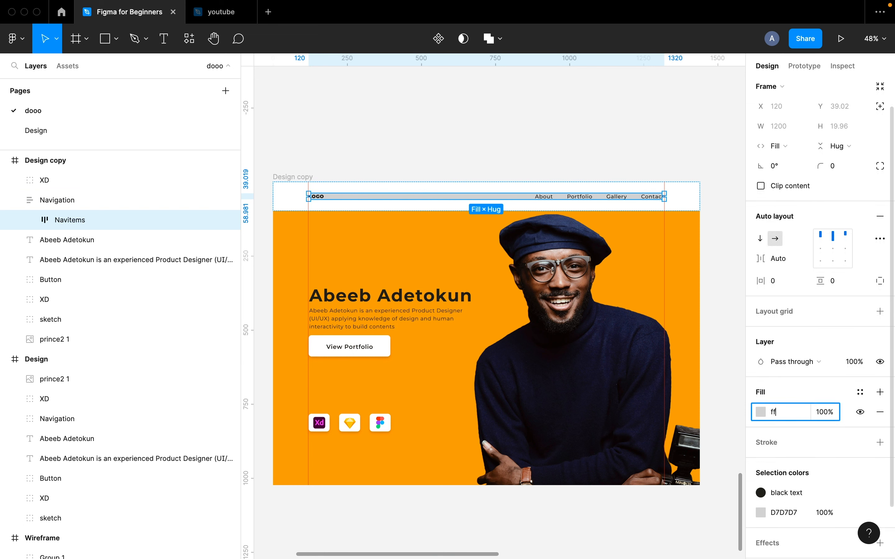
{"action": "key", "text": "Return"}
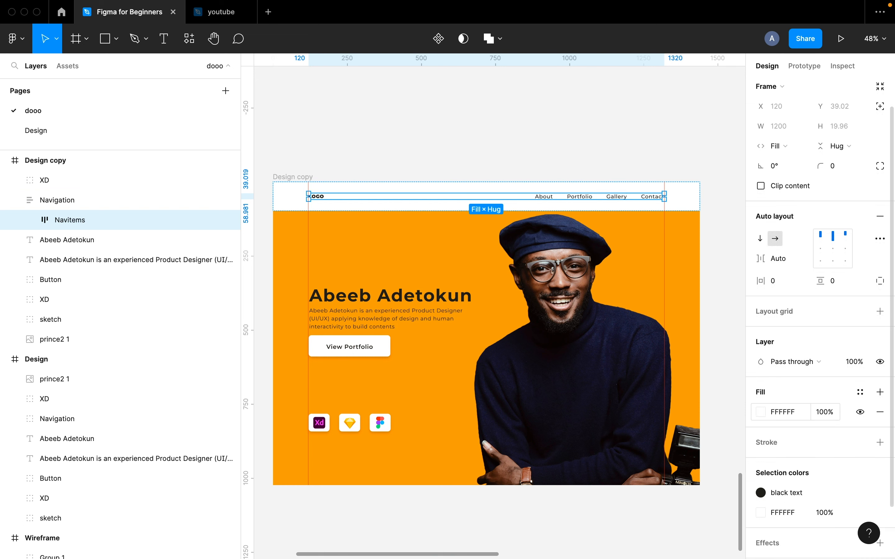
{"action": "left_click", "coordinate": [475, 146]}
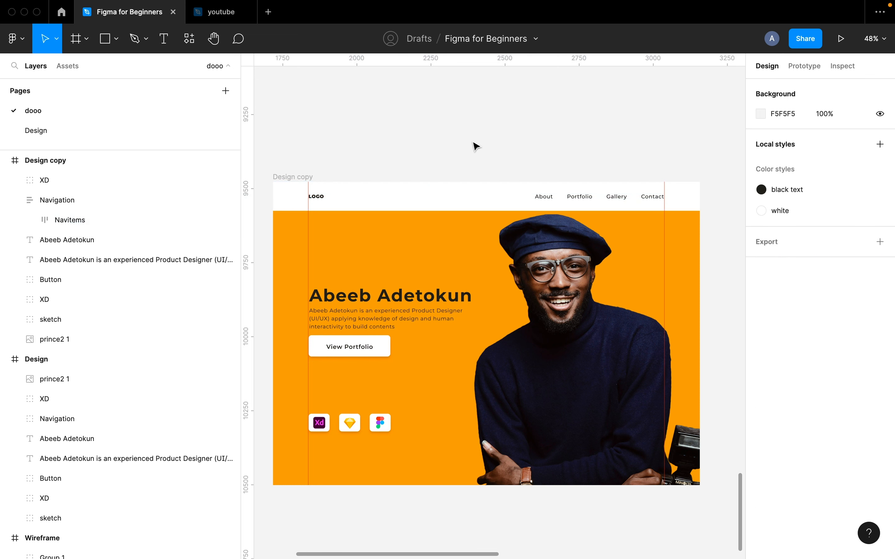
Try resizing the Navigation frame by its right edge.
{"action": "left_click", "coordinate": [377, 190]}
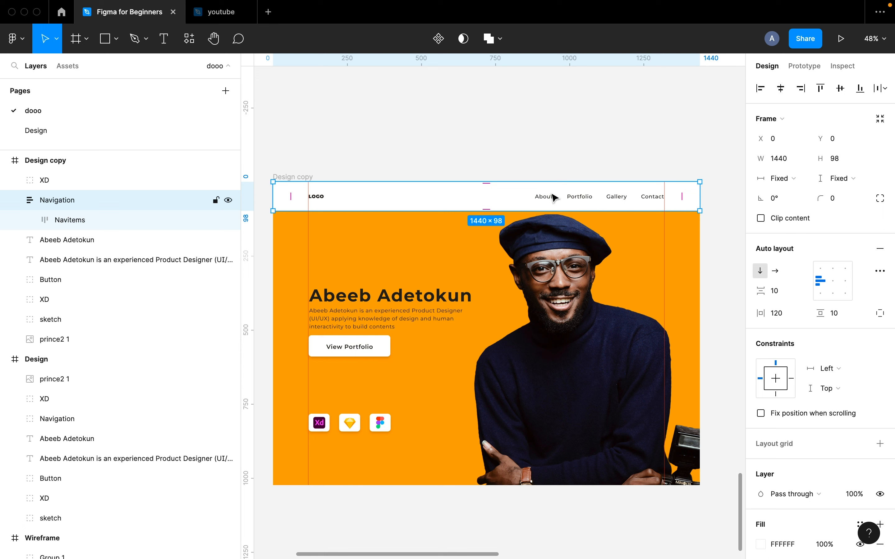
{"action": "key", "text": "Escape"}
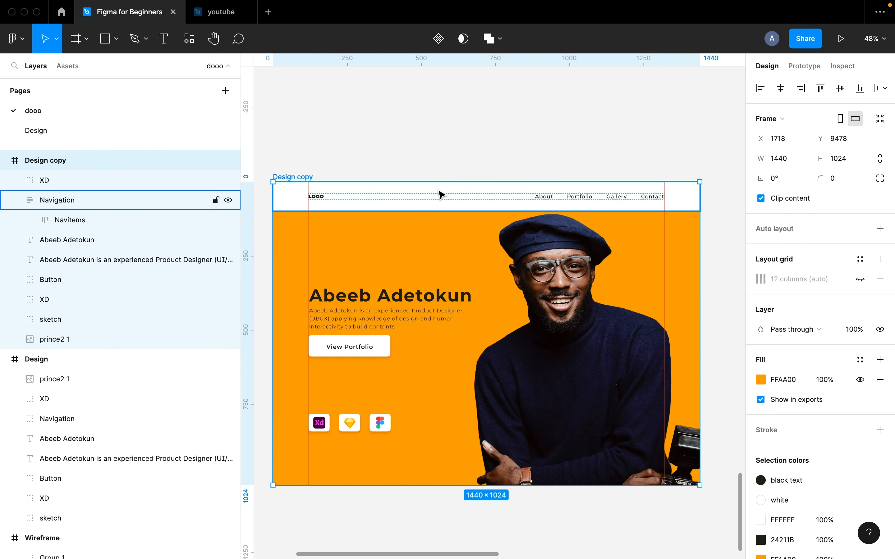
{"action": "left_click", "coordinate": [442, 194]}
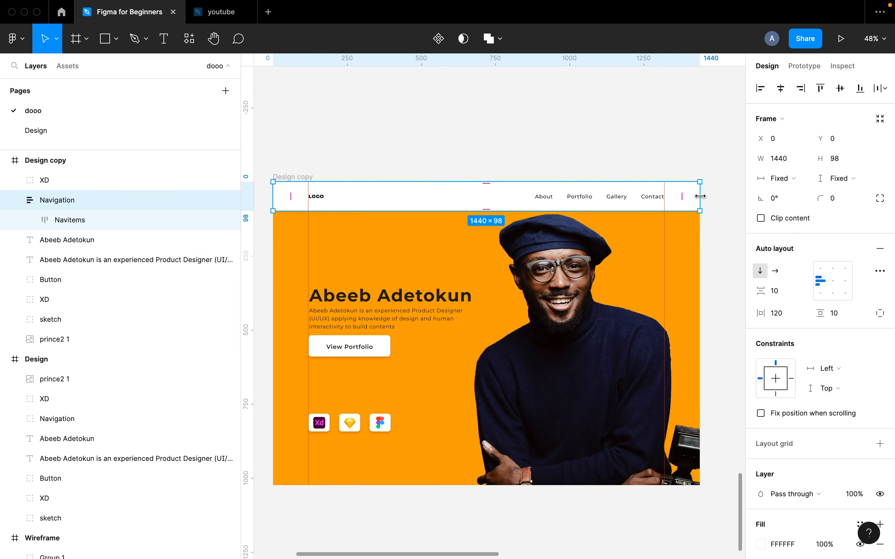
{"action": "mouse_move", "coordinate": [700, 197]}
{"action": "left_mouse_down"}
{"action": "mouse_move", "coordinate": [510, 197]}
{"action": "mouse_move", "coordinate": [666, 196]}
{"action": "mouse_move", "coordinate": [573, 187]}
{"action": "mouse_move", "coordinate": [652, 190]}
{"action": "mouse_move", "coordinate": [533, 196]}
{"action": "mouse_move", "coordinate": [697, 196]}
{"action": "left_mouse_up"}
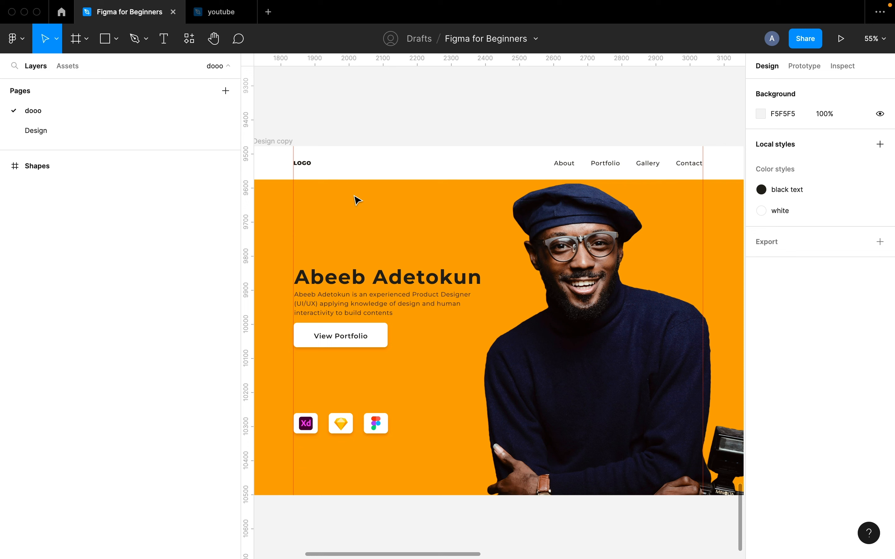
Check the horizontal sizing option of the Navitems frame inside Navigation.
{"action": "left_click", "coordinate": [443, 169]}
{"action": "double_click", "coordinate": [444, 169]}
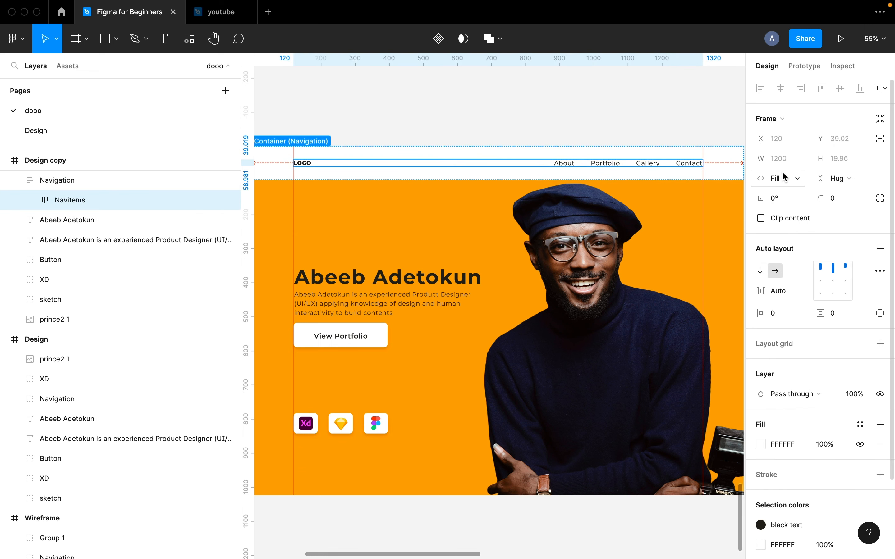
{"action": "left_click", "coordinate": [788, 186]}
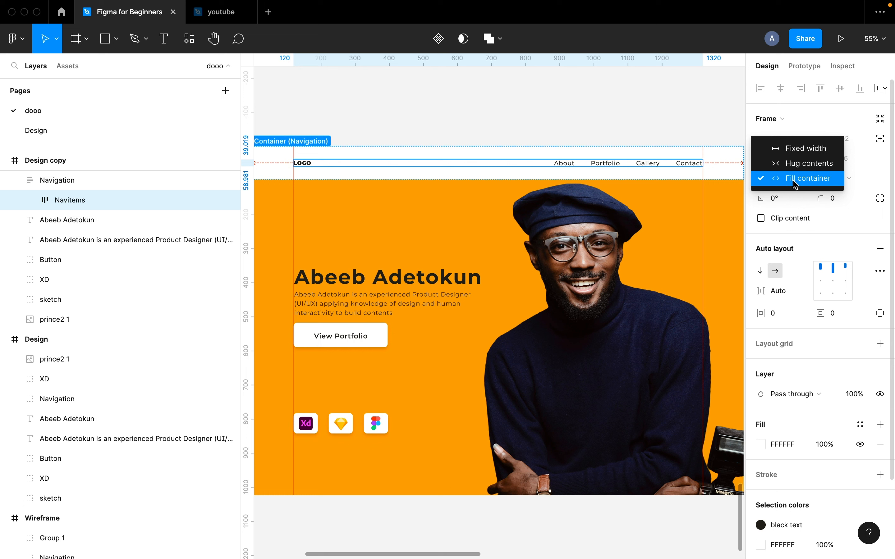
{"action": "left_click", "coordinate": [795, 182]}
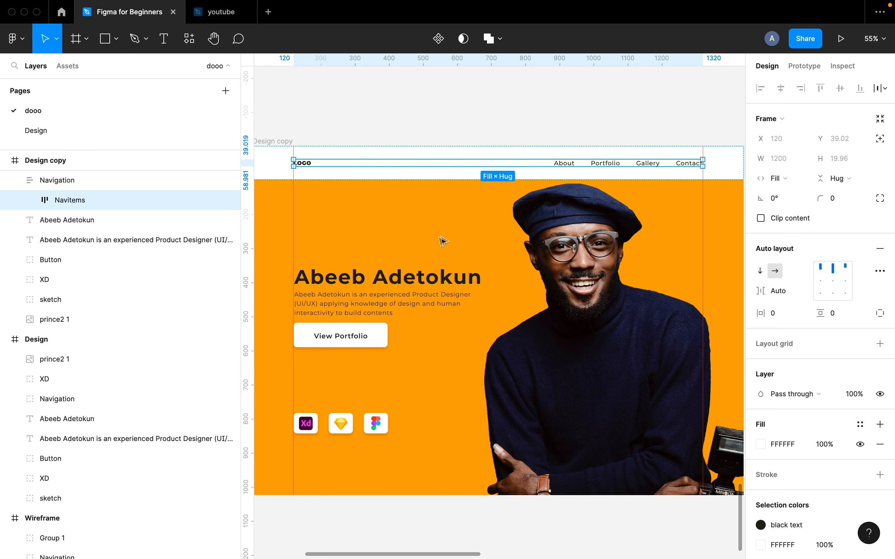
{"action": "left_click", "coordinate": [398, 232]}
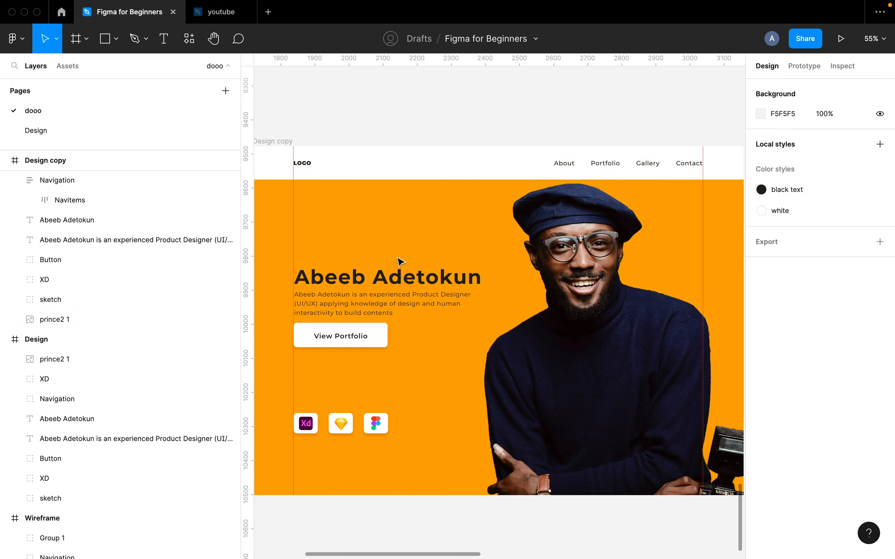
Combine the large name heading and the description paragraph below it into one vertical auto layout frame.
{"action": "left_click", "coordinate": [398, 274]}
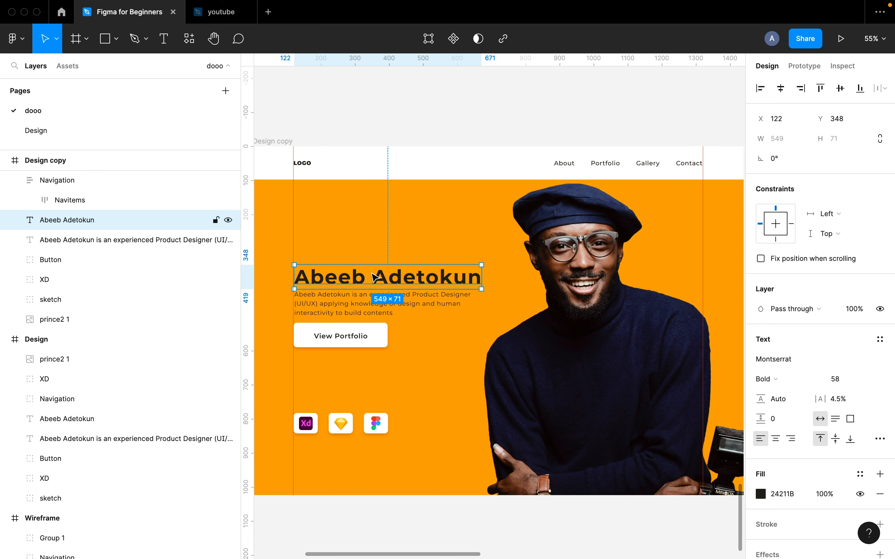
{"action": "left_click", "coordinate": [359, 313], "text": "shift"}
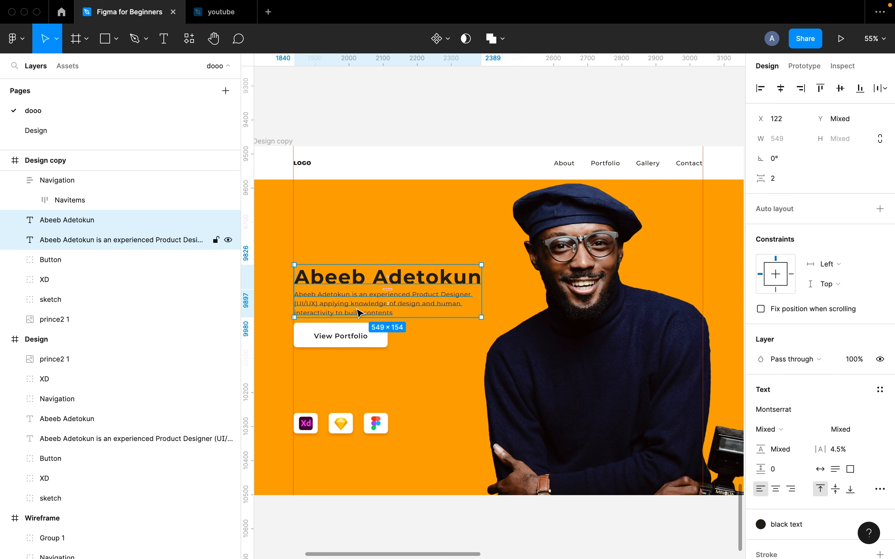
{"action": "key", "text": "shift+a"}
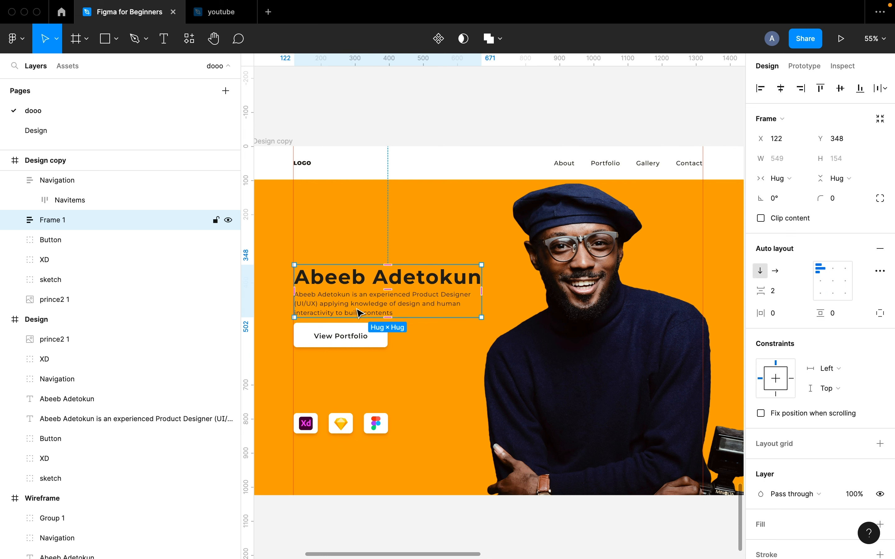
Set the description paragraph's horizontal sizing to Fill container inside its auto layout frame.
{"action": "double_click", "coordinate": [358, 314]}
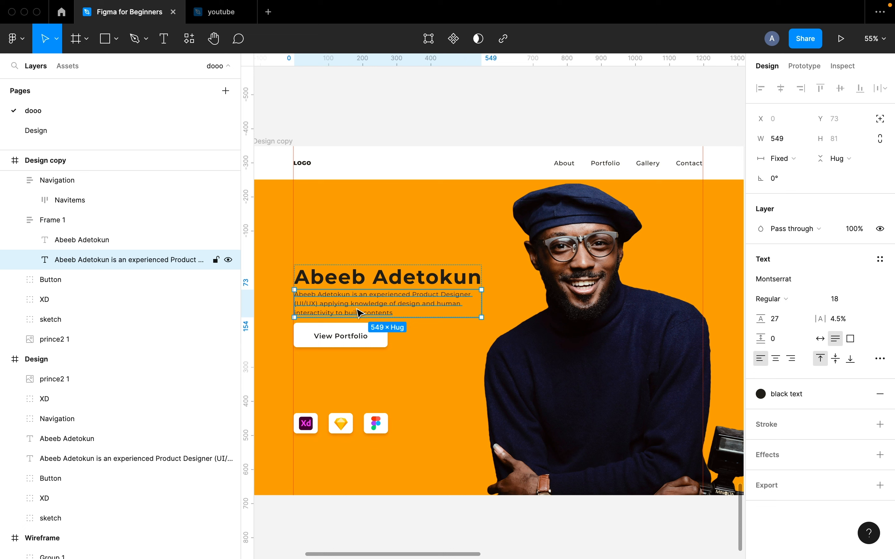
{"action": "left_click", "coordinate": [792, 163]}
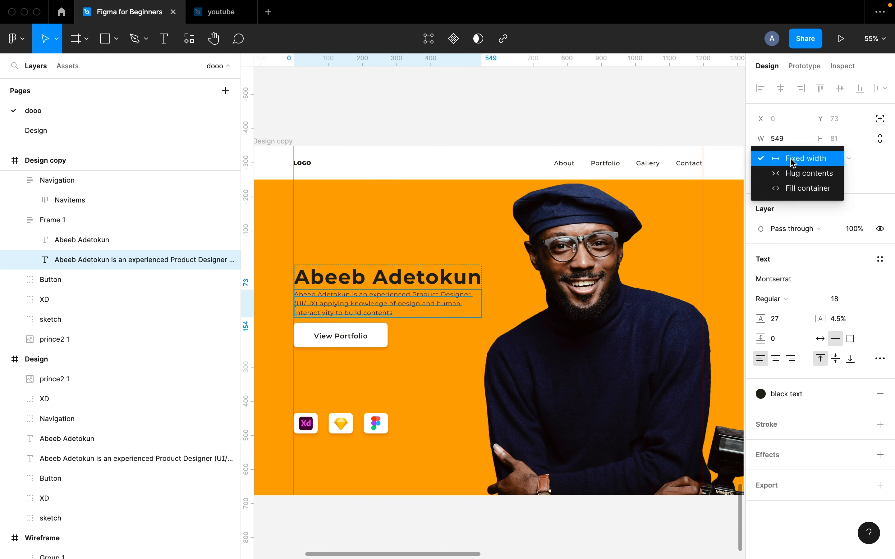
{"action": "left_click", "coordinate": [792, 190]}
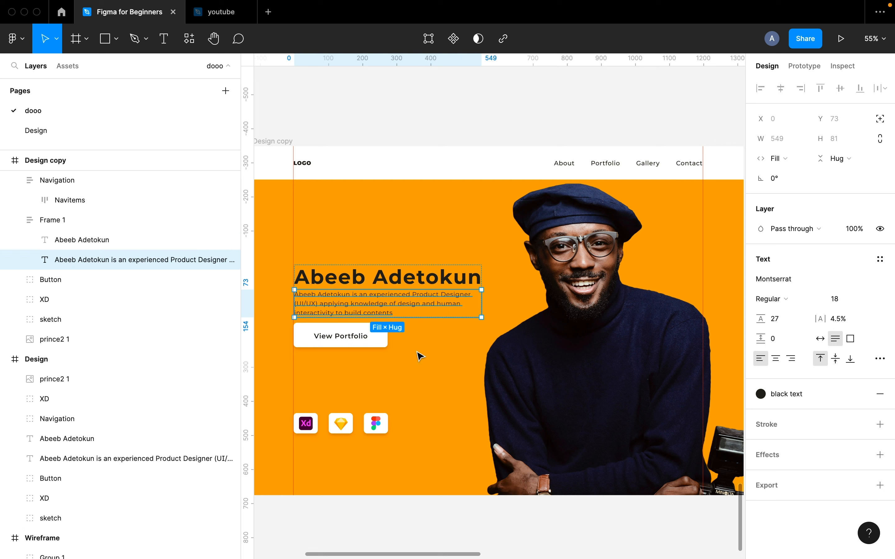
{"action": "left_click", "coordinate": [439, 339]}
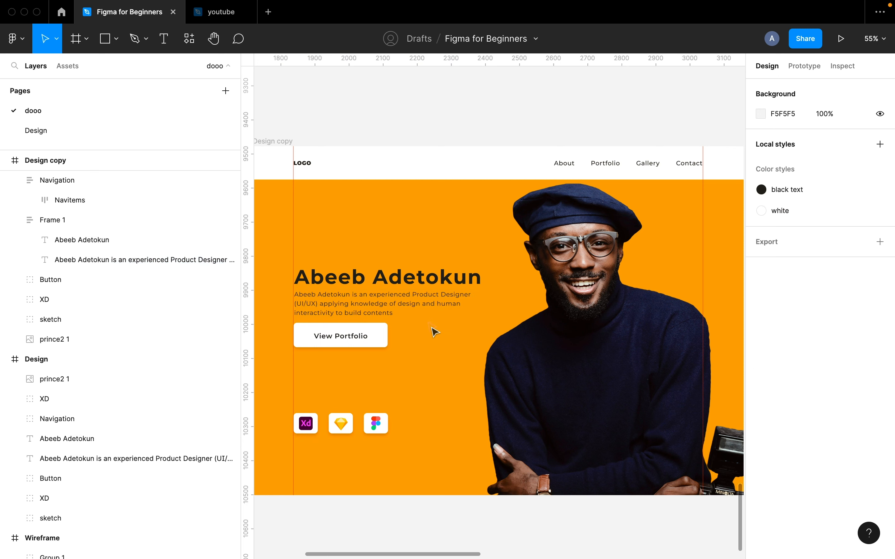
Try a spacing of 76 between the name heading and the description paragraph, and undo it.
{"action": "left_click", "coordinate": [410, 291]}
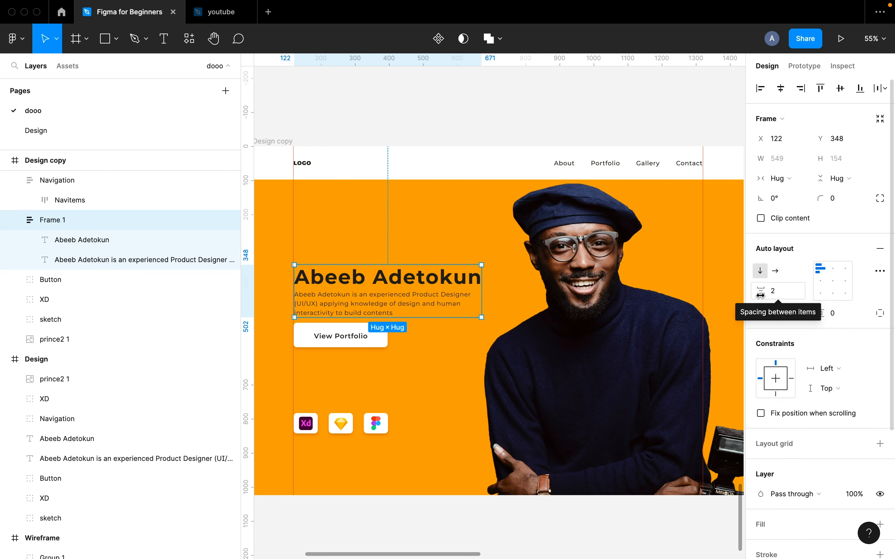
{"action": "left_click_drag", "start_coordinate": [760, 293], "coordinate": [853, 293]}
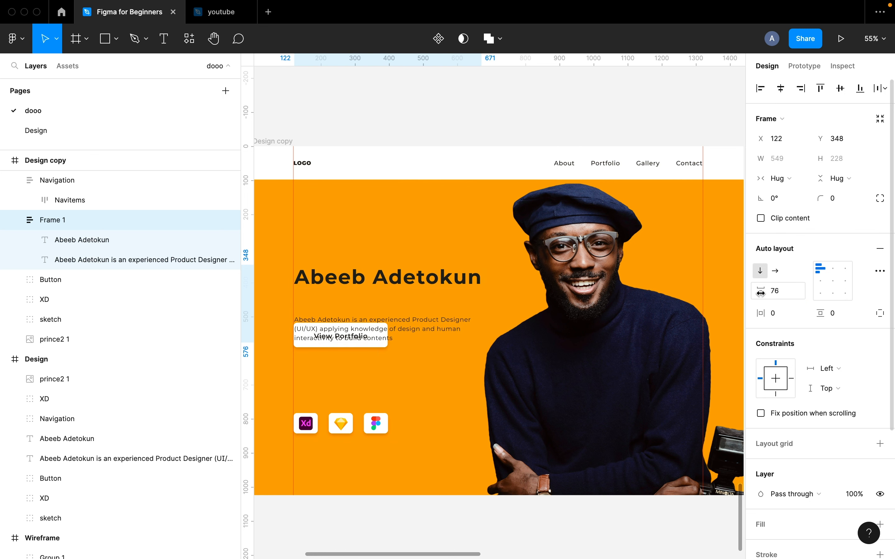
{"action": "key", "text": "super+z"}
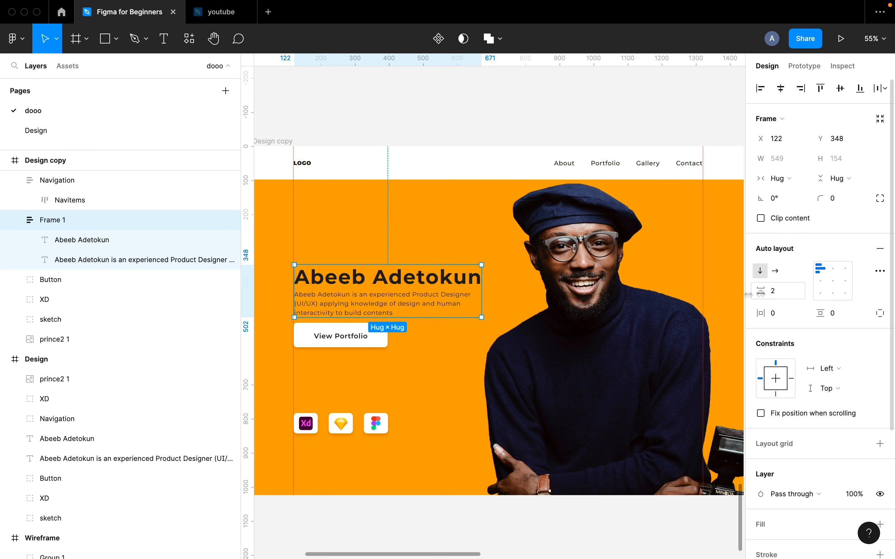
{"action": "left_click", "coordinate": [408, 344]}
Combine the heading-and-paragraph frame and the View Portfolio button into a vertical auto layout frame, aligned top left with 20 spacing.
{"action": "left_click", "coordinate": [418, 307]}
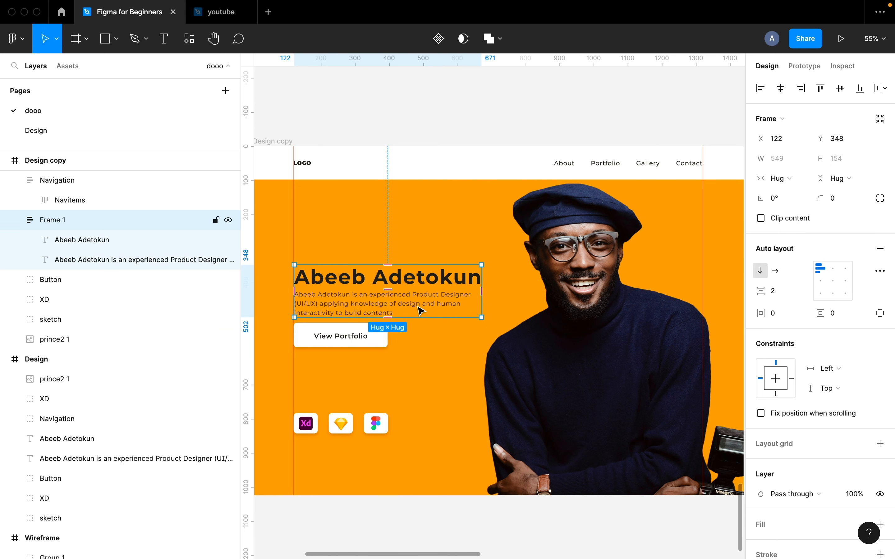
{"action": "left_click", "coordinate": [361, 344], "text": "shift"}
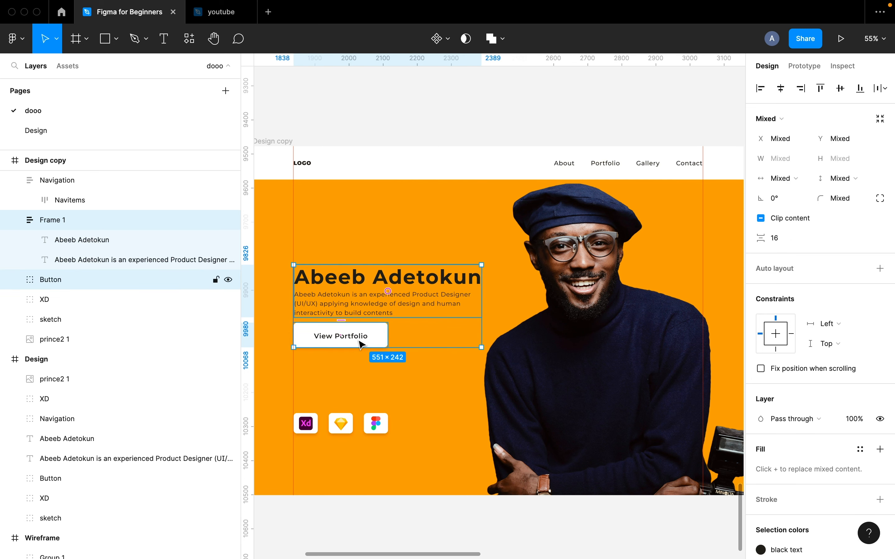
{"action": "key", "text": "shift+a"}
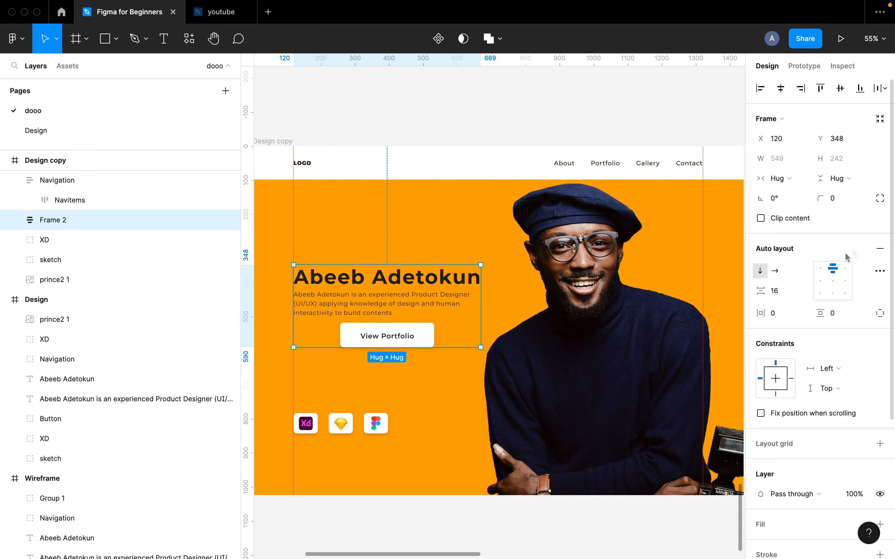
{"action": "left_click", "coordinate": [824, 274]}
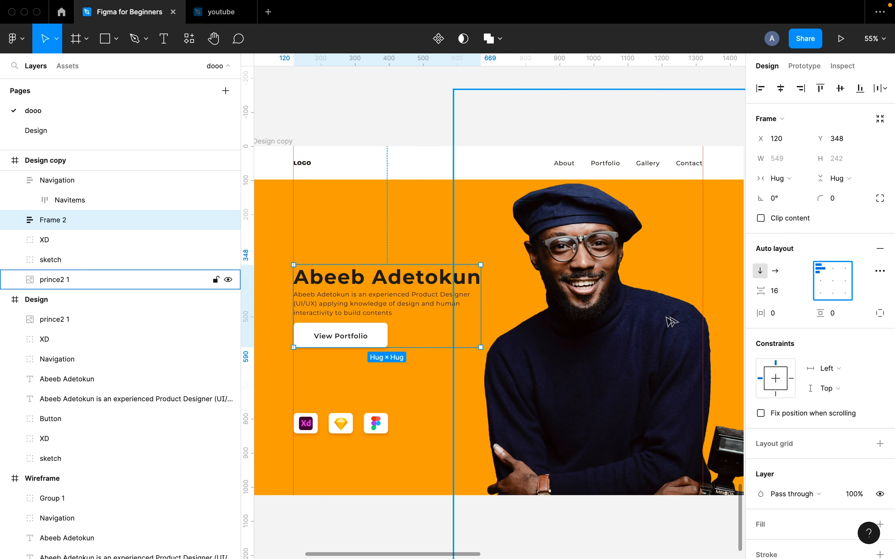
{"action": "left_click", "coordinate": [778, 291]}
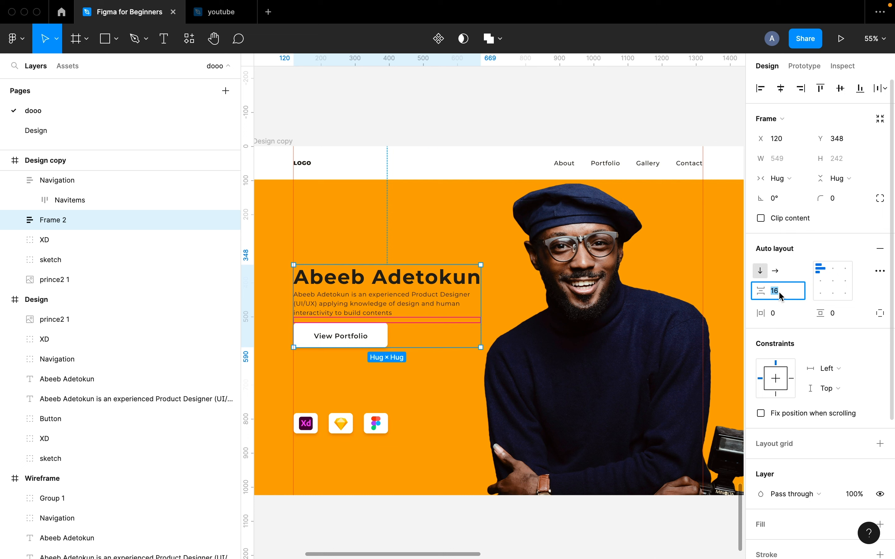
{"action": "type", "text": "20"}
{"action": "key", "text": "Return"}
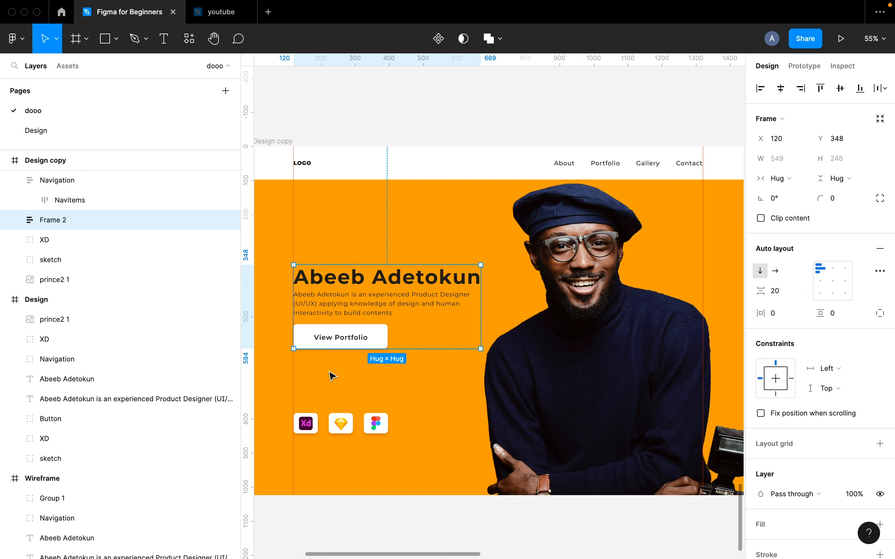
{"action": "left_click", "coordinate": [411, 381]}
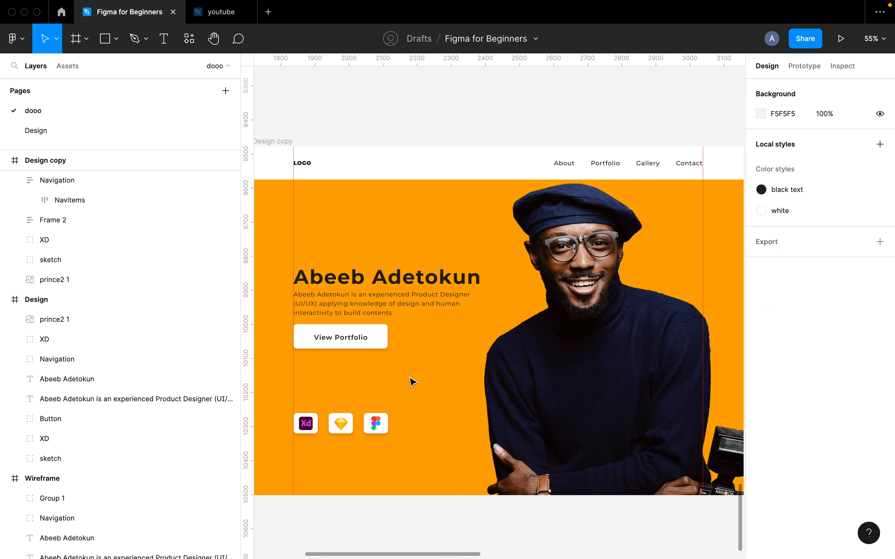
Combine the XD, Sketch and Figma icon tiles into one horizontal auto layout frame.
{"action": "left_click", "coordinate": [313, 431]}
{"action": "left_click", "coordinate": [342, 431], "text": "shift"}
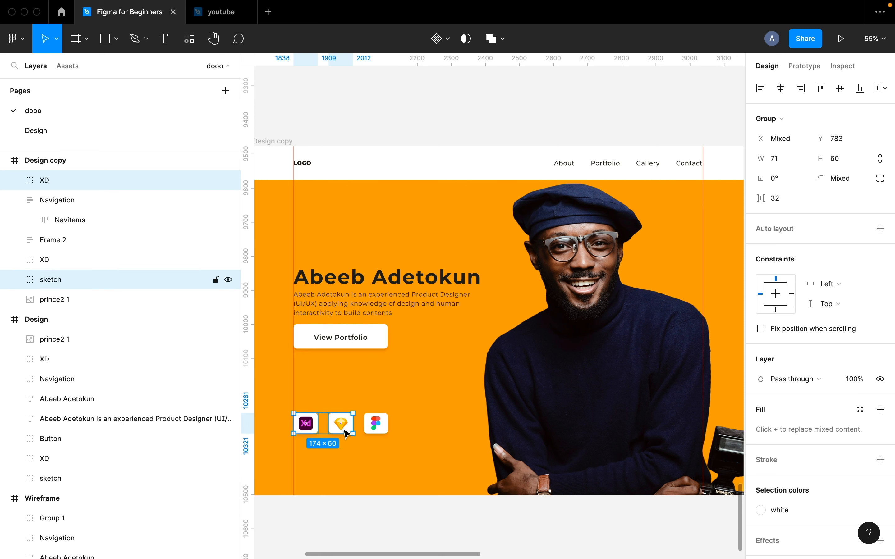
{"action": "left_click", "coordinate": [375, 430], "text": "shift"}
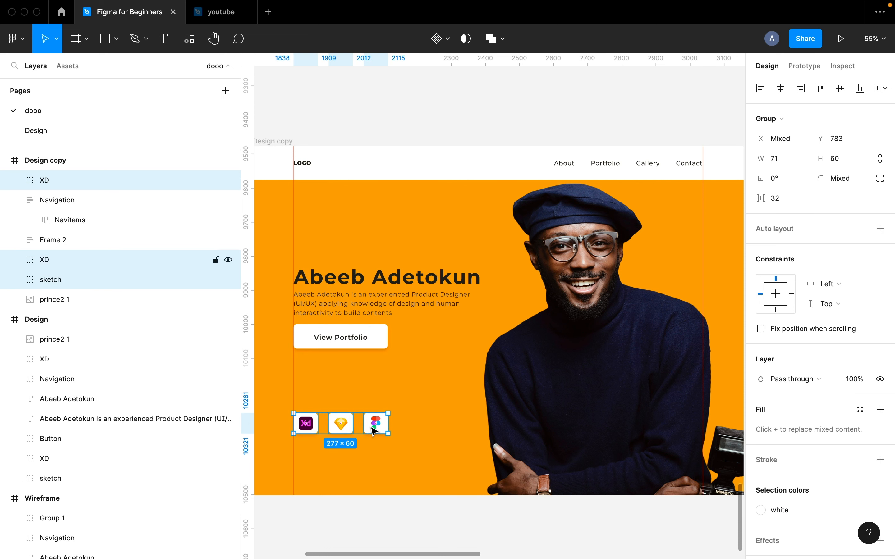
{"action": "key", "text": "shift+a"}
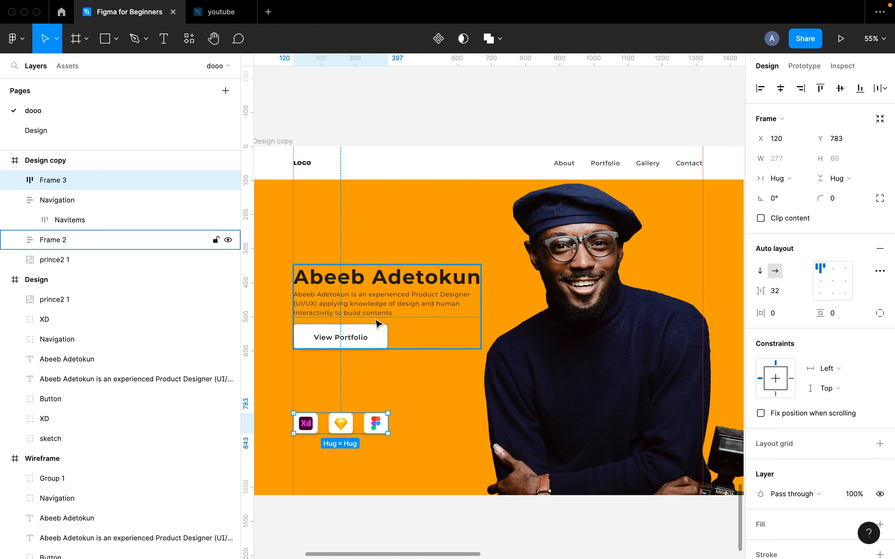
Combine the tool icons frame and the text-and-button frame into a vertical auto layout frame with 172 spacing between items.
{"action": "left_click", "coordinate": [395, 301], "text": "shift"}
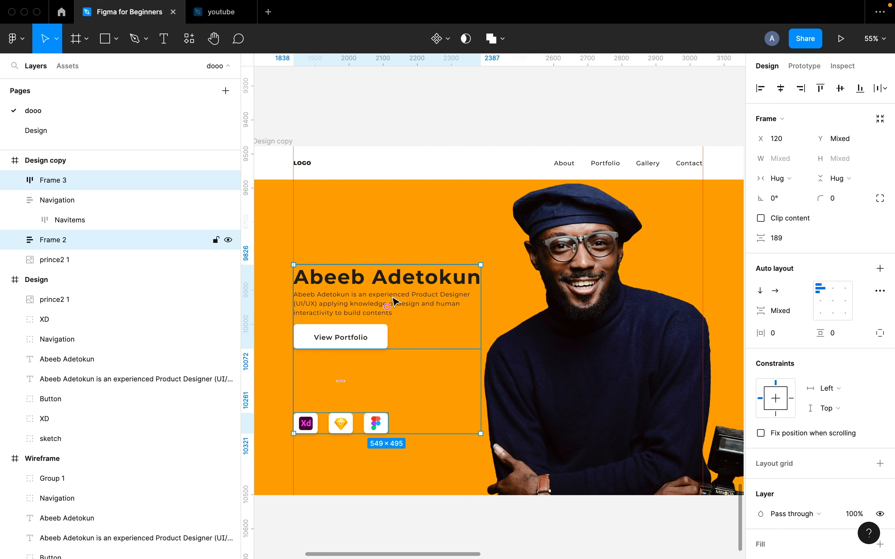
{"action": "key", "text": "shift+a"}
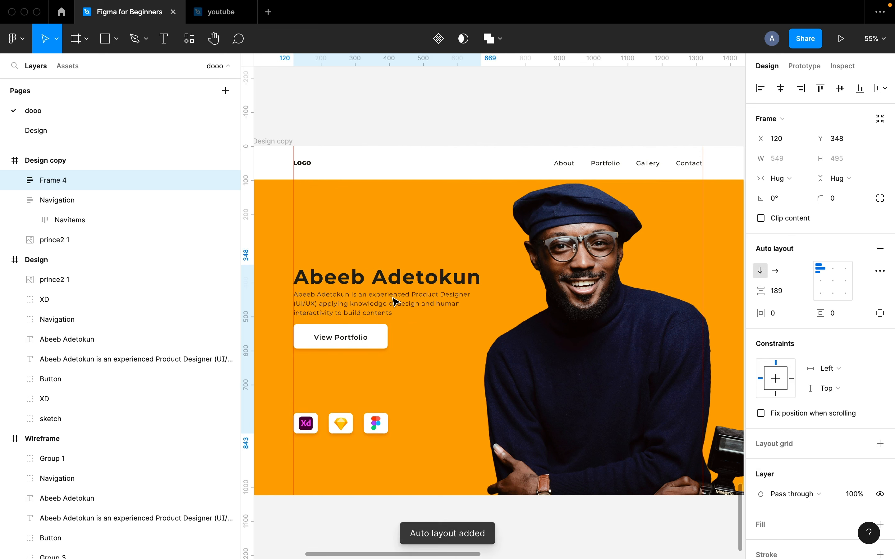
{"action": "left_click", "coordinate": [774, 290]}
{"action": "type", "text": "172"}
{"action": "key", "text": "Return"}
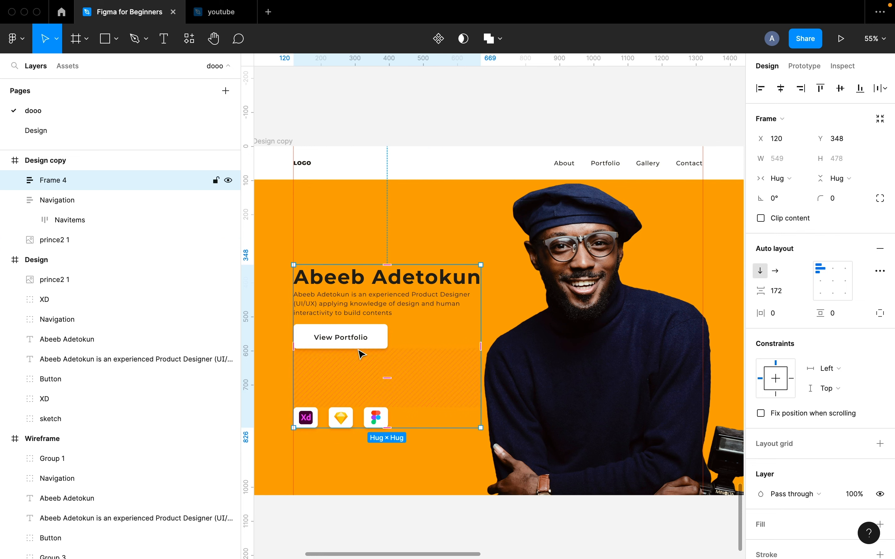
Set the horizontal sizing of the nested frame holding the heading and paragraph to Fill container.
{"action": "scroll", "coordinate": [401, 328], "scroll_direction": "down", "scroll_amount": 3}
{"action": "scroll", "coordinate": [402, 327], "scroll_direction": "right", "scroll_amount": 1}
{"action": "scroll", "coordinate": [401, 327], "scroll_direction": "left", "scroll_amount": 1}
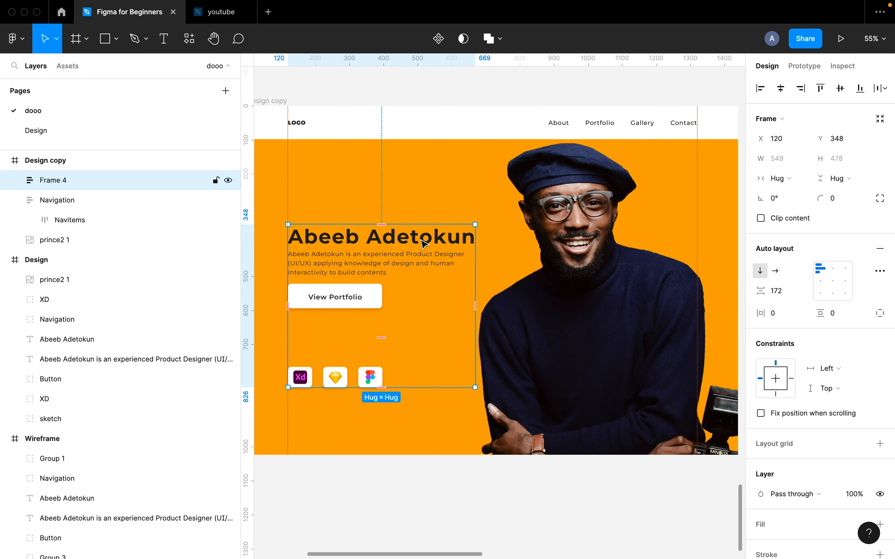
{"action": "double_click", "coordinate": [424, 245]}
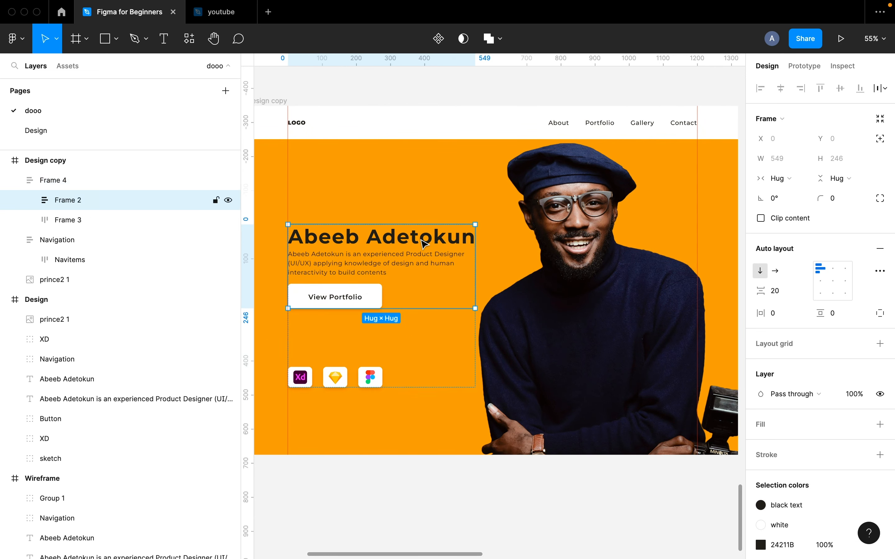
{"action": "double_click", "coordinate": [424, 245]}
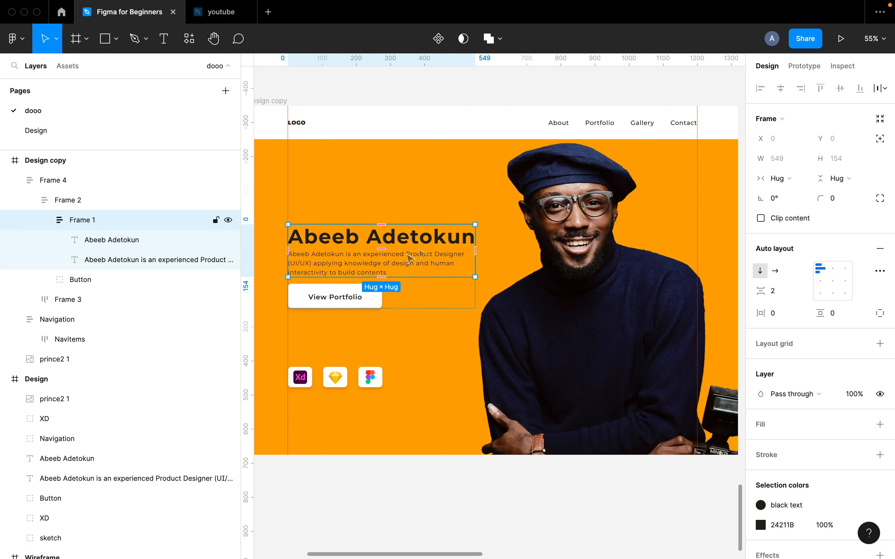
{"action": "left_click", "coordinate": [784, 179]}
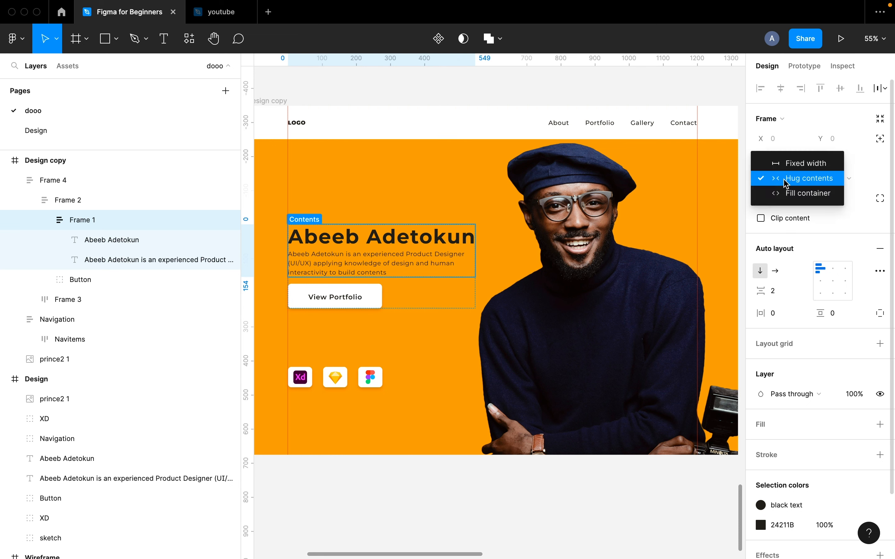
{"action": "left_click", "coordinate": [795, 196]}
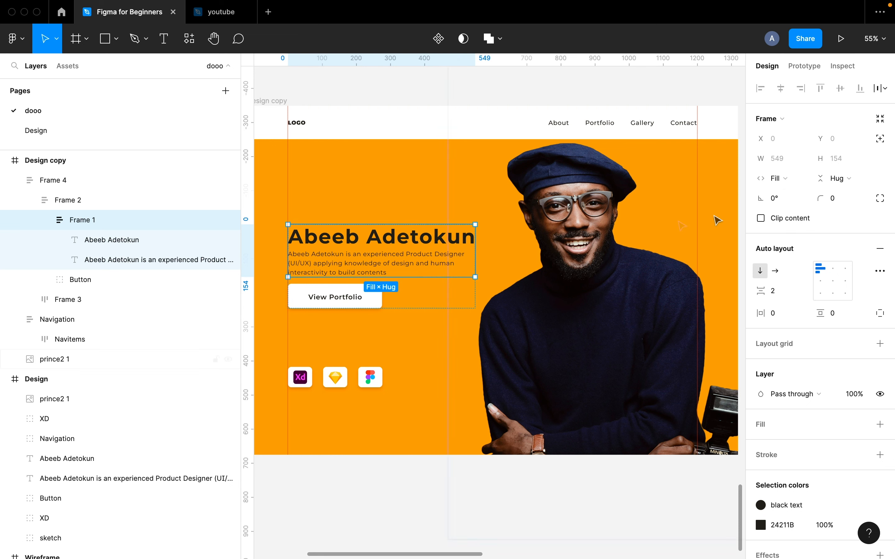
{"action": "left_click", "coordinate": [344, 296]}
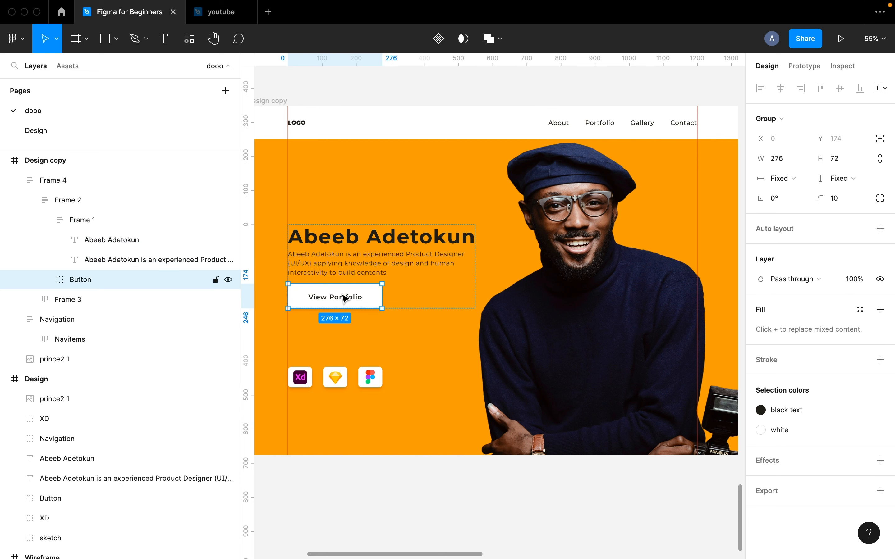
{"action": "left_click", "coordinate": [370, 381]}
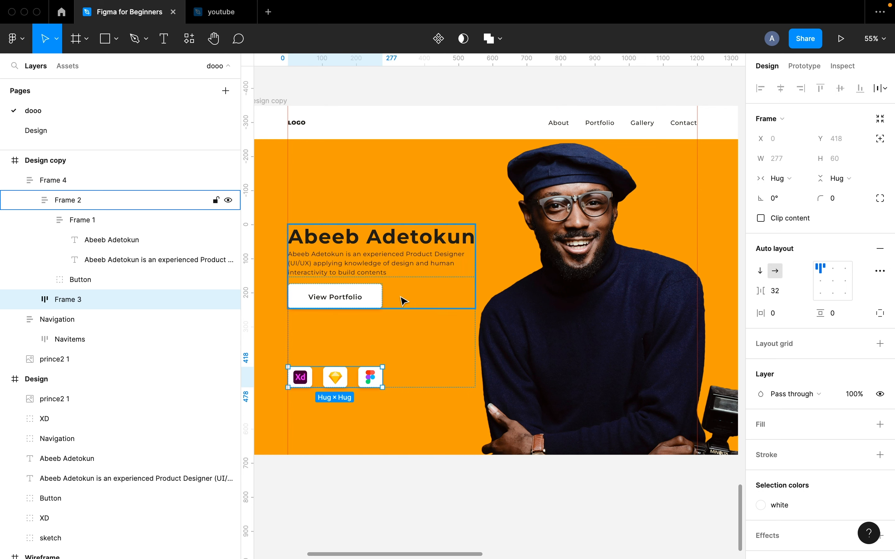
Crop the portrait image to 771 × 926 so it spans from the text block to the page edge below the navigation.
{"action": "left_click", "coordinate": [598, 277]}
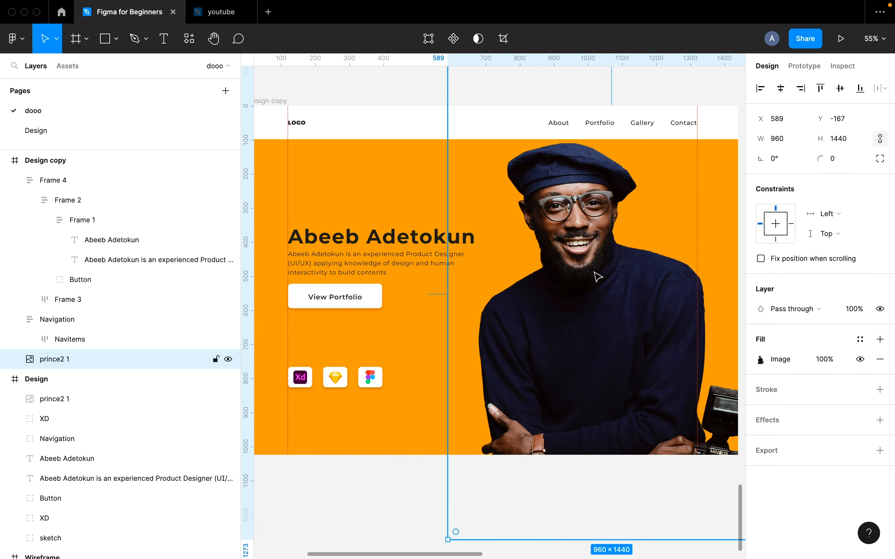
{"action": "scroll", "coordinate": [597, 276], "scroll_direction": "down", "scroll_amount": 5}
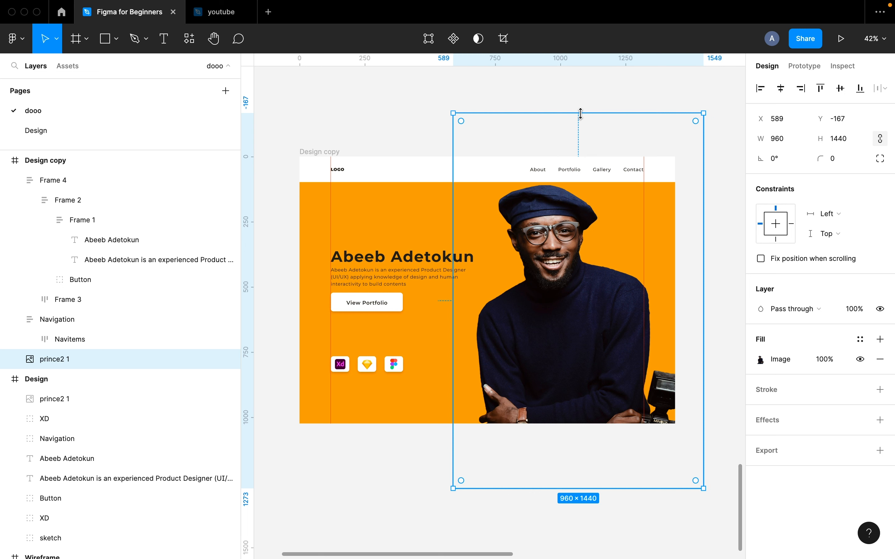
{"action": "left_click_drag", "start_coordinate": [580, 113], "coordinate": [578, 188]}
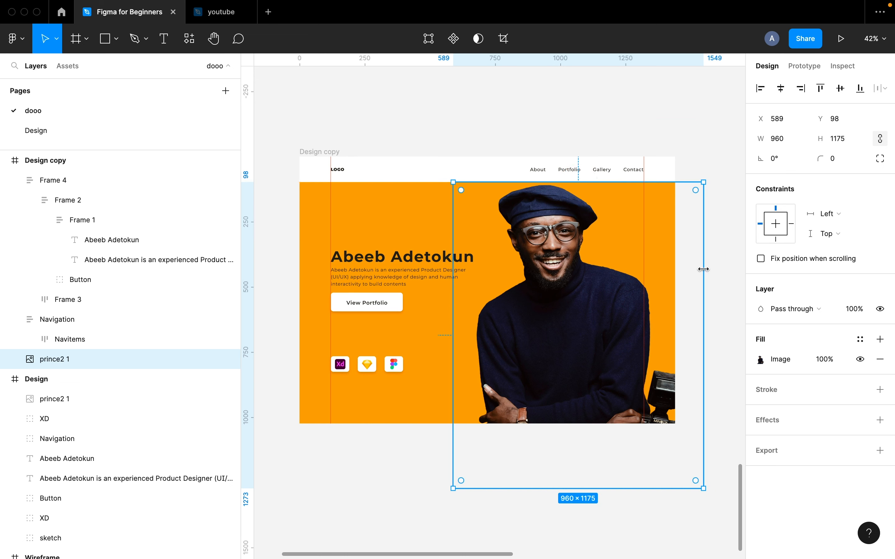
{"action": "left_click_drag", "start_coordinate": [703, 269], "coordinate": [677, 270]}
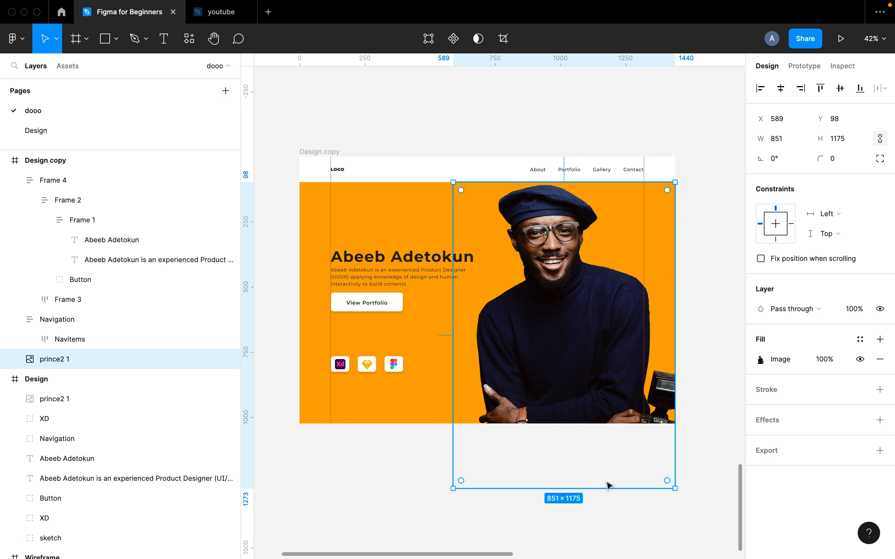
{"action": "left_click_drag", "start_coordinate": [602, 486], "coordinate": [595, 427]}
{"action": "left_click_drag", "start_coordinate": [453, 299], "coordinate": [471, 300]}
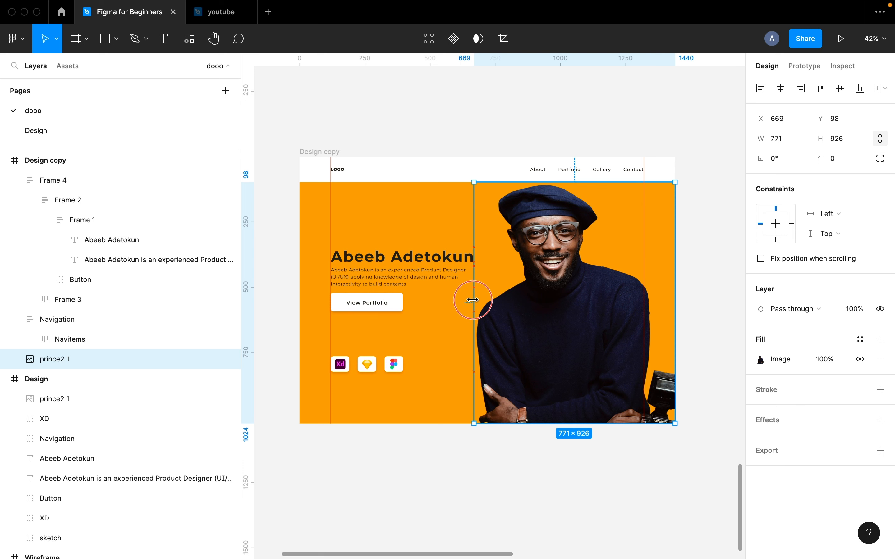
{"action": "key", "text": "Escape"}
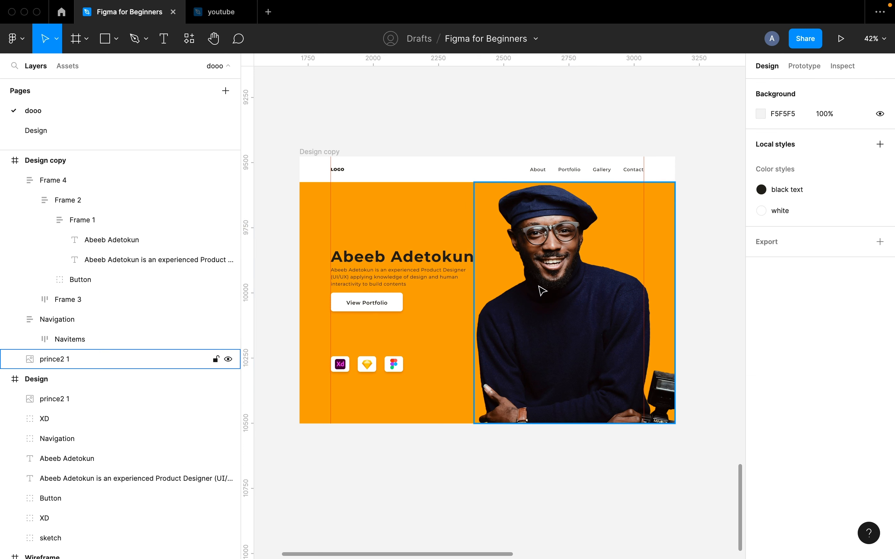
Combine the portrait image and the vertical text, button and tool icons frame into one horizontal auto layout frame.
{"action": "left_click", "coordinate": [542, 291]}
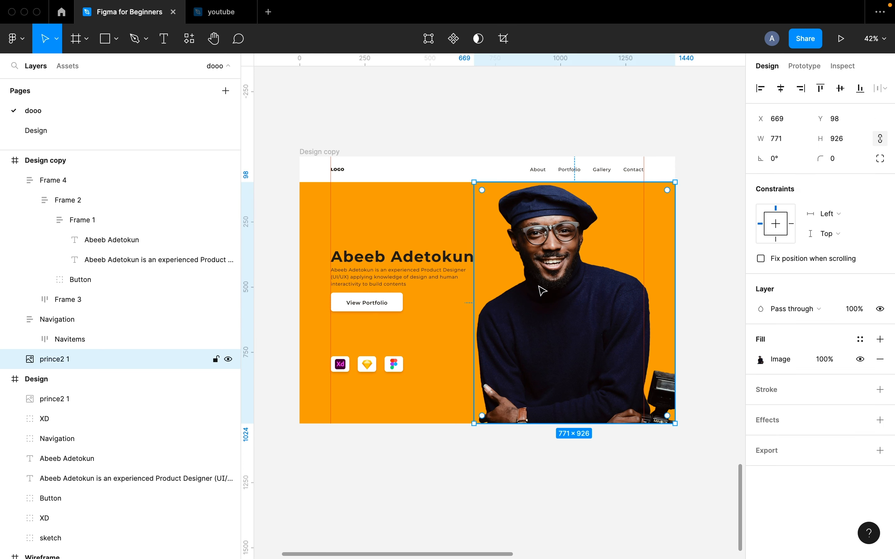
{"action": "left_click", "coordinate": [397, 287], "text": "shift"}
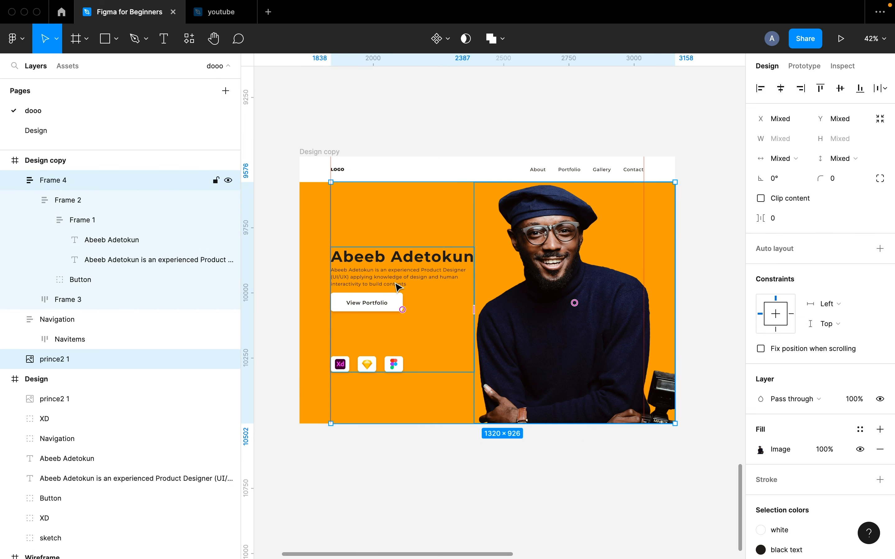
{"action": "key", "text": "shift+a"}
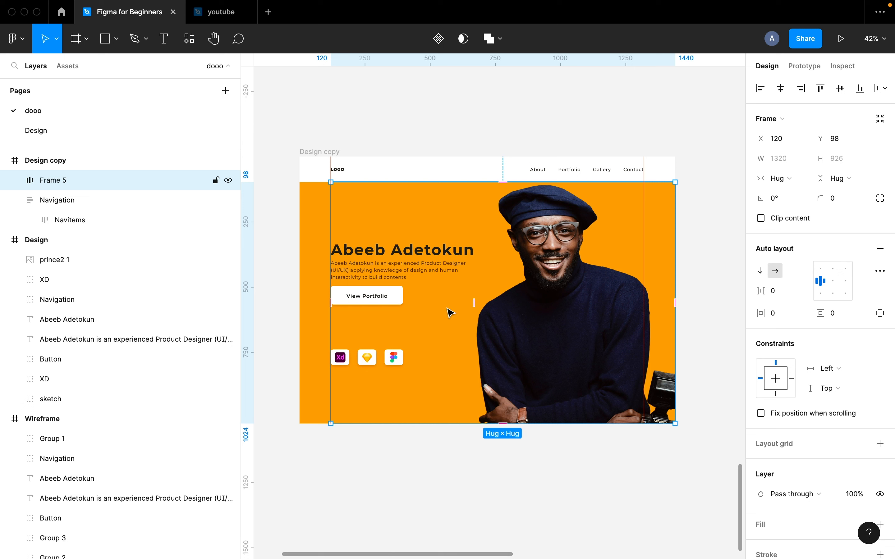
Set the horizontal sizing of the nested text, button and tool icons frame to Fill container.
{"action": "left_click", "coordinate": [446, 258]}
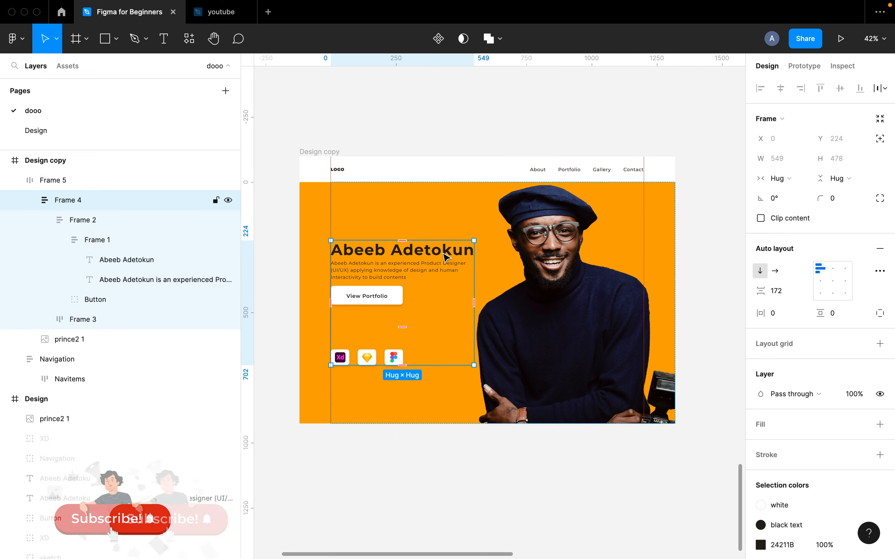
{"action": "left_click", "coordinate": [784, 182]}
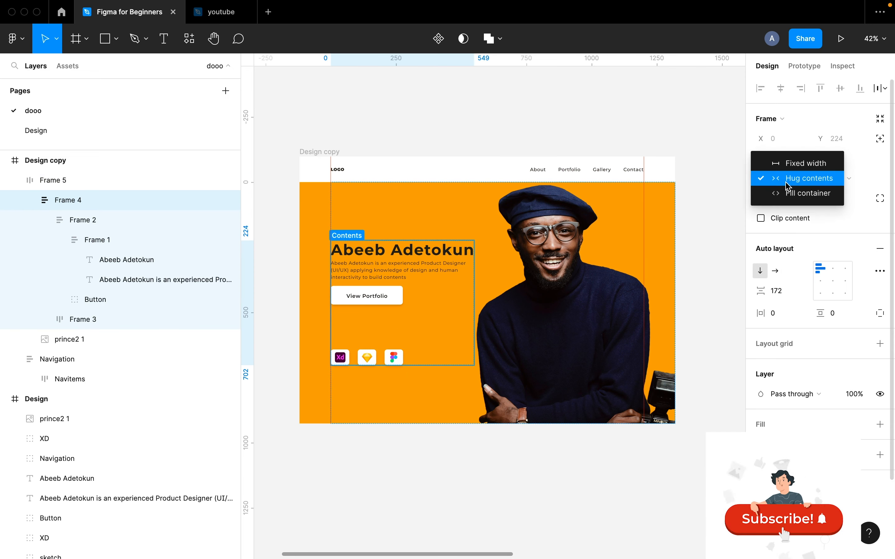
{"action": "left_click", "coordinate": [794, 199]}
Rename the frame holding the text block and portrait image as contents.
{"action": "double_click", "coordinate": [52, 180]}
{"action": "type", "text": "contents"}
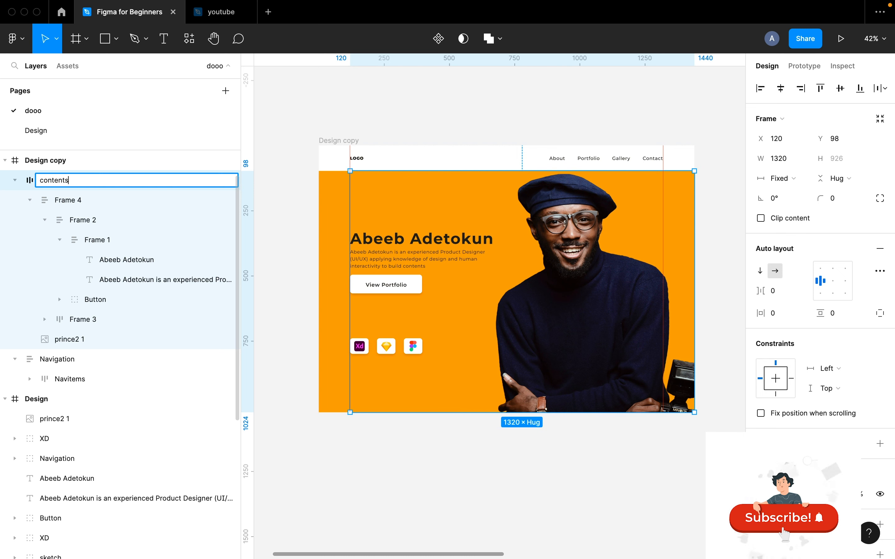
{"action": "key", "text": "Return"}
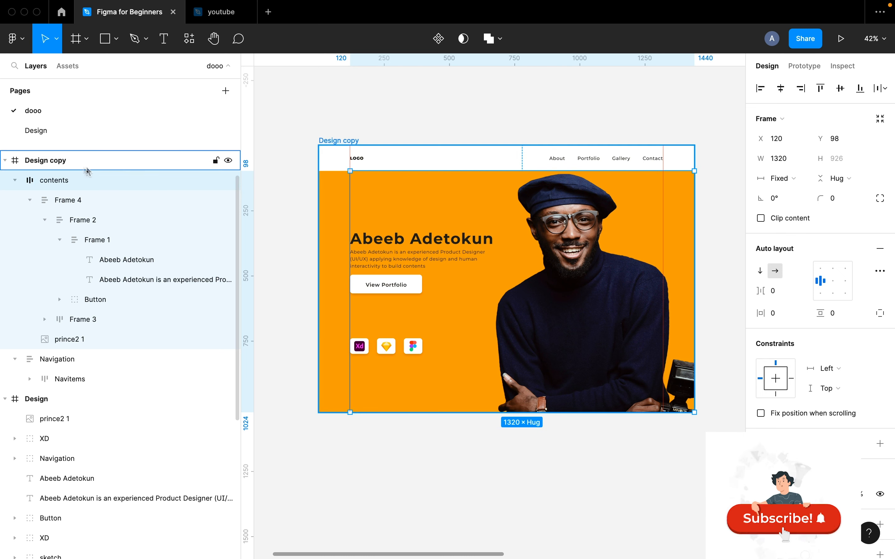
{"action": "left_click", "coordinate": [473, 256]}
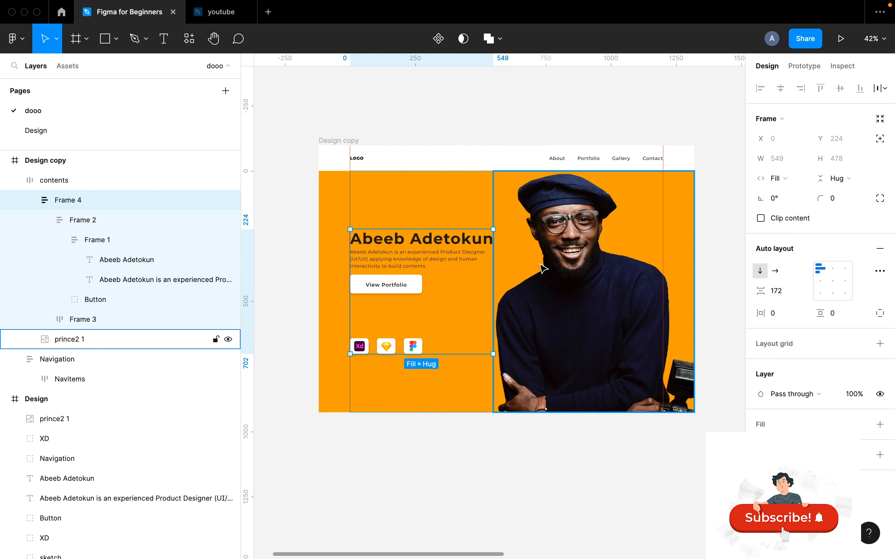
{"action": "left_click", "coordinate": [543, 268]}
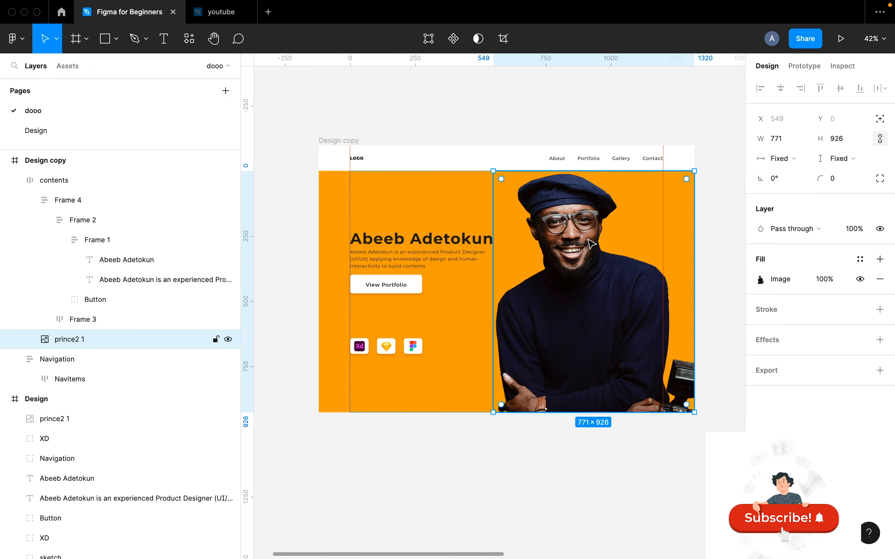
{"action": "left_click", "coordinate": [412, 252]}
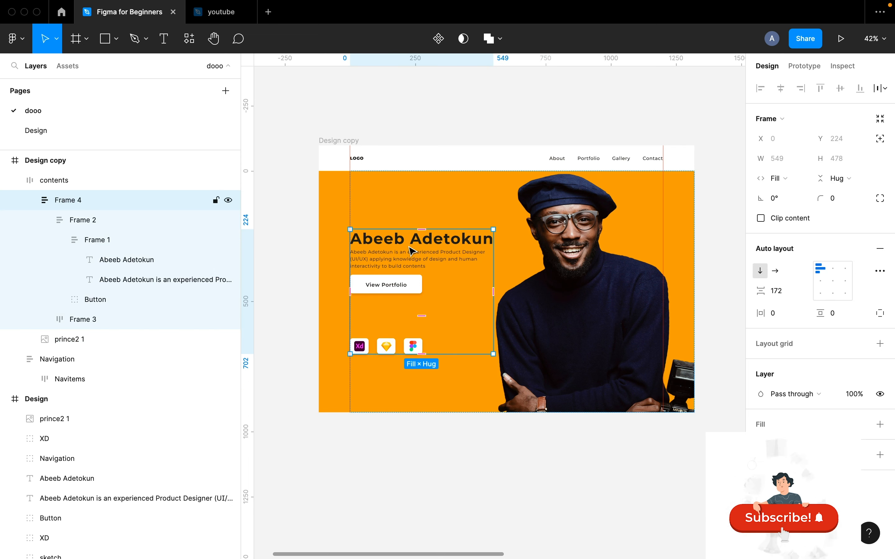
{"action": "left_click", "coordinate": [531, 451]}
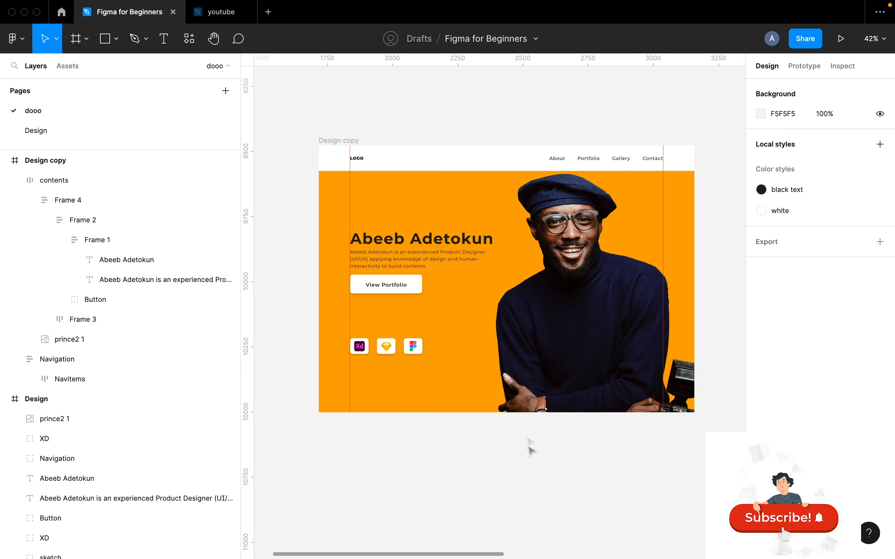
Wrap the contents frame in another auto layout frame with a fixed width of 1440, centered horizontally on the page.
{"action": "left_click", "coordinate": [564, 320]}
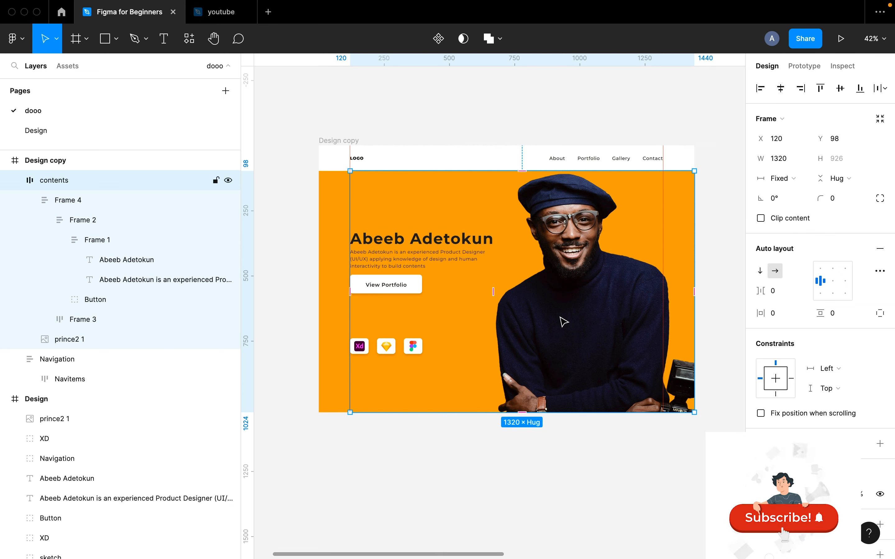
{"action": "key", "text": "shift+a"}
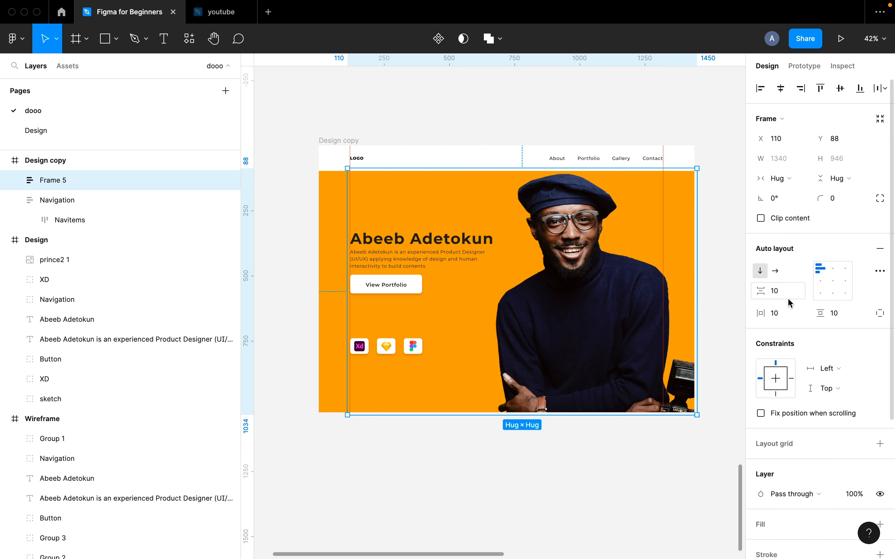
{"action": "left_click", "coordinate": [788, 179]}
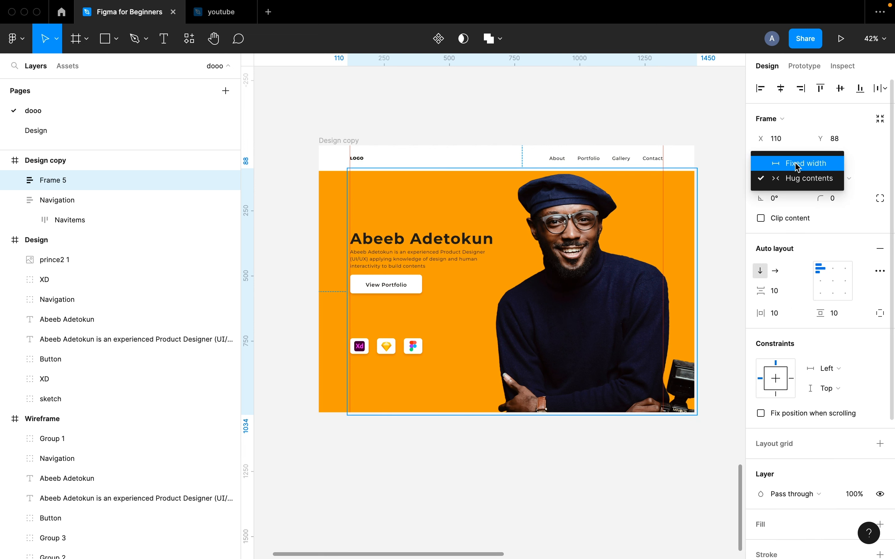
{"action": "left_click", "coordinate": [798, 166]}
{"action": "left_click", "coordinate": [792, 163]}
{"action": "type", "text": "14"}
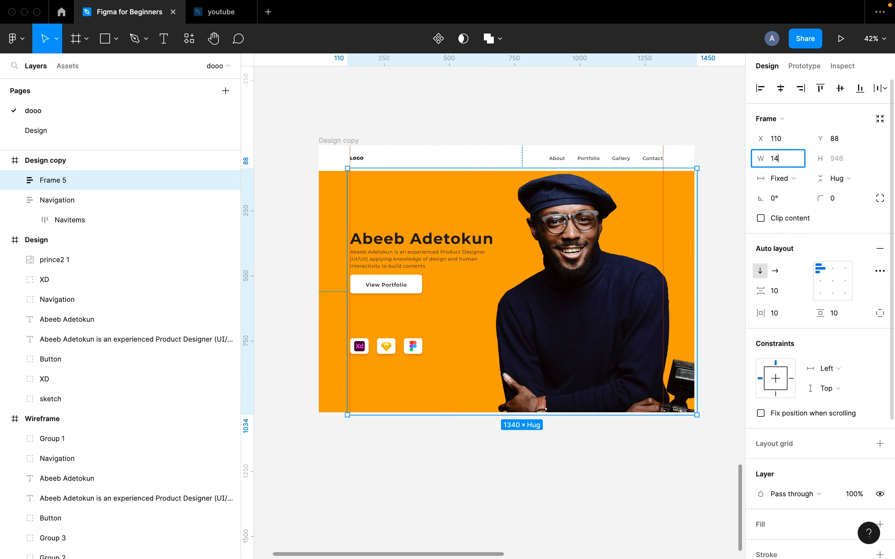
{"action": "type", "text": "40"}
{"action": "key", "text": "Return"}
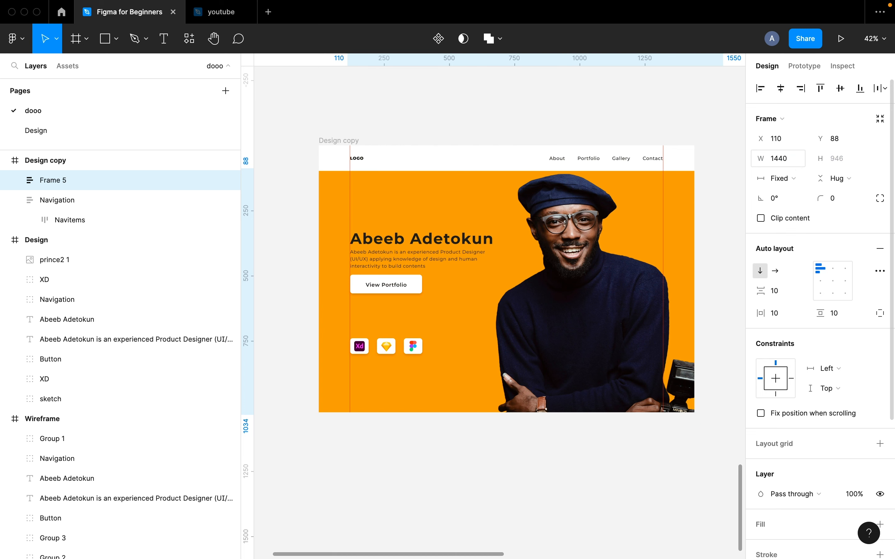
{"action": "left_click", "coordinate": [782, 89]}
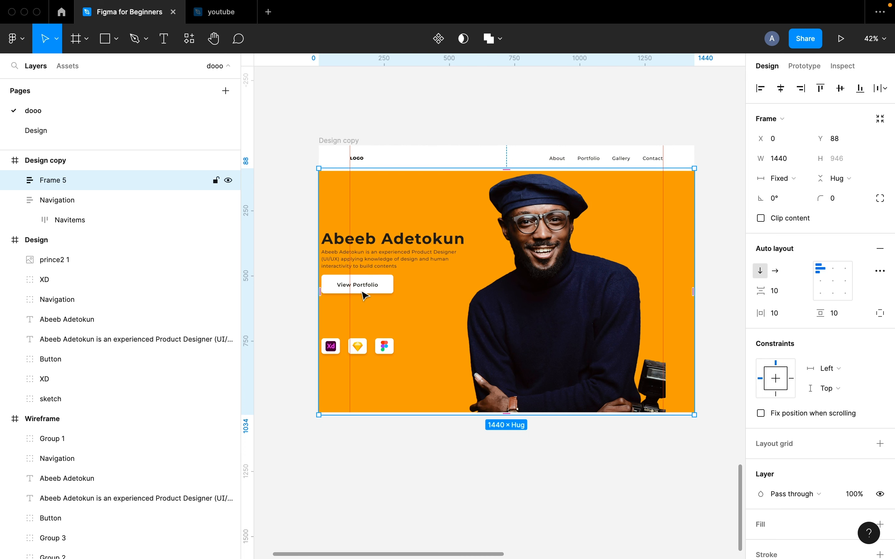
Switch the outer hero frame to individual padding and set its left padding to 120.
{"action": "scroll", "coordinate": [365, 296], "scroll_direction": "up", "scroll_amount": 3}
{"action": "scroll", "coordinate": [364, 296], "scroll_direction": "down", "scroll_amount": 3}
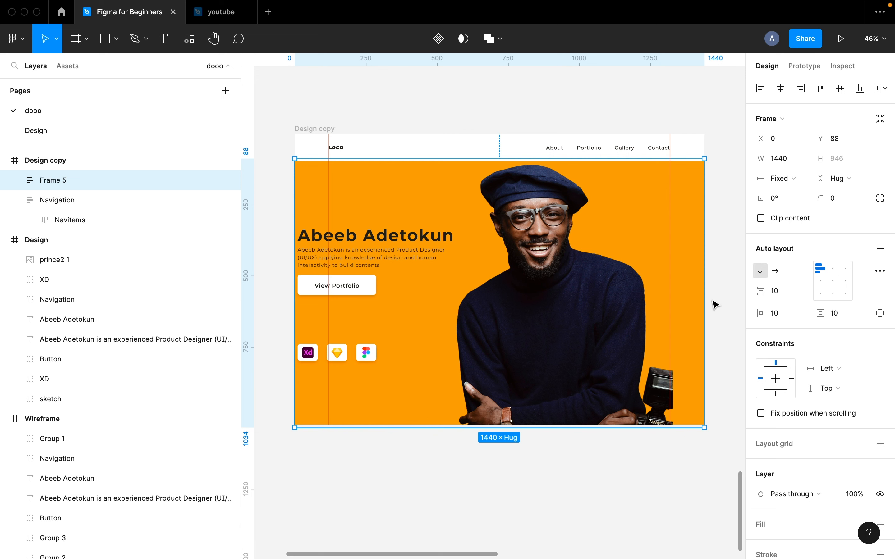
{"action": "left_click", "coordinate": [881, 314]}
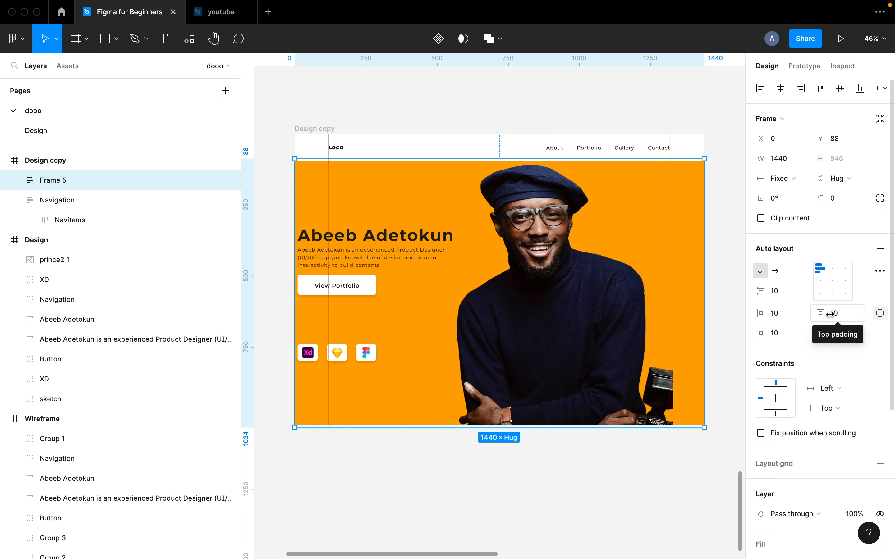
{"action": "left_click", "coordinate": [780, 320]}
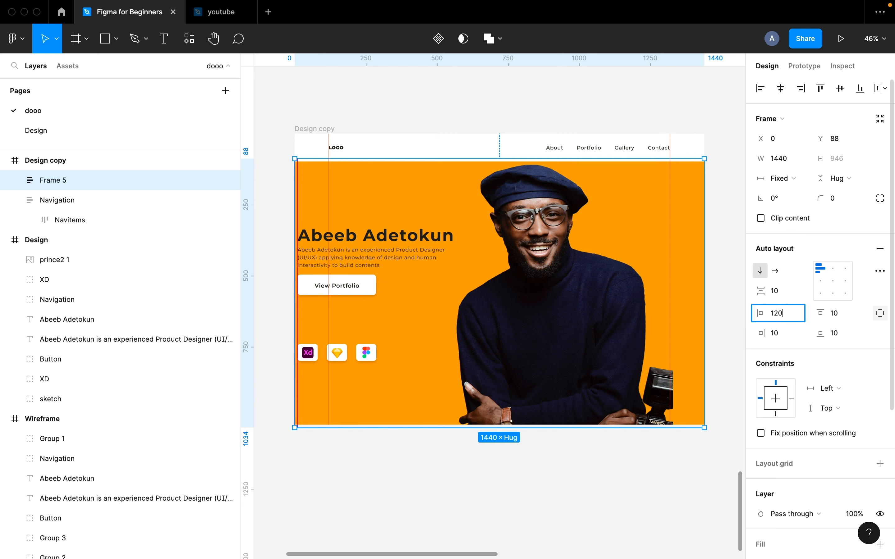
{"action": "key", "text": "Return"}
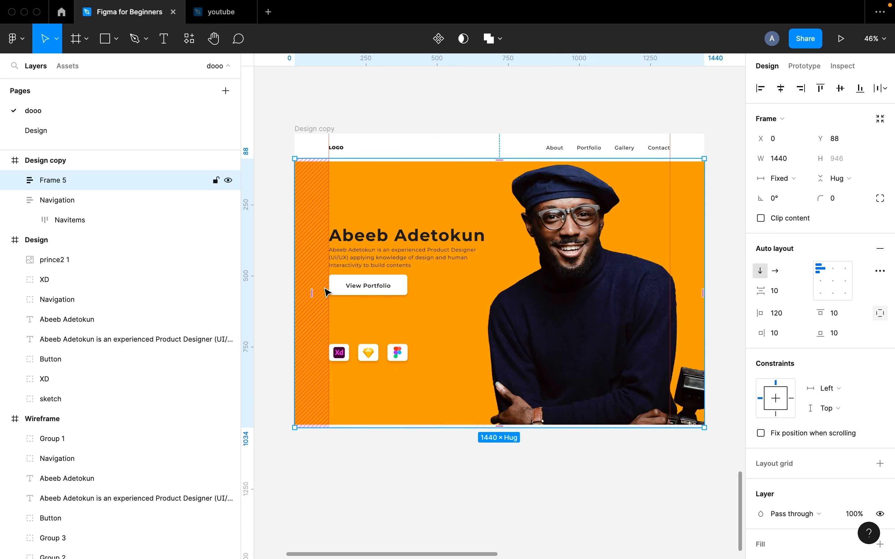
{"action": "scroll", "coordinate": [328, 255], "scroll_direction": "up", "scroll_amount": 5}
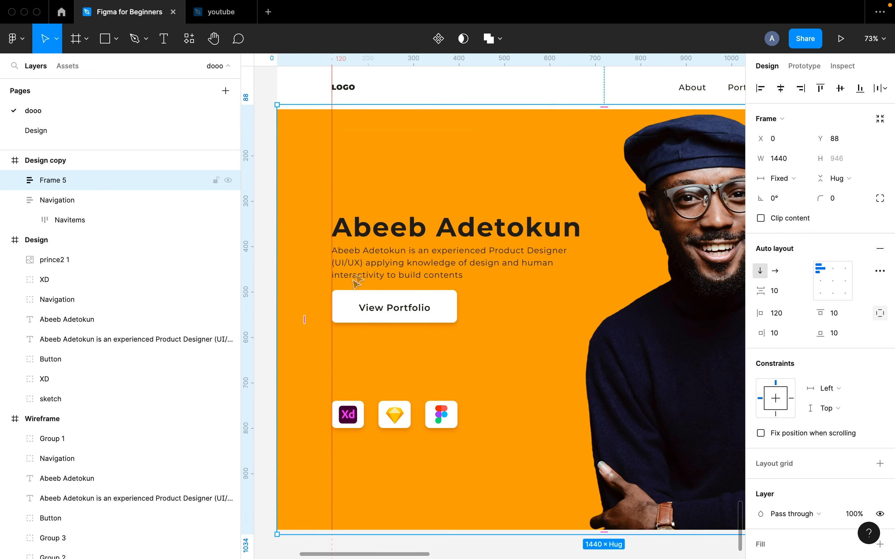
{"action": "scroll", "coordinate": [344, 267], "scroll_direction": "down", "scroll_amount": 3}
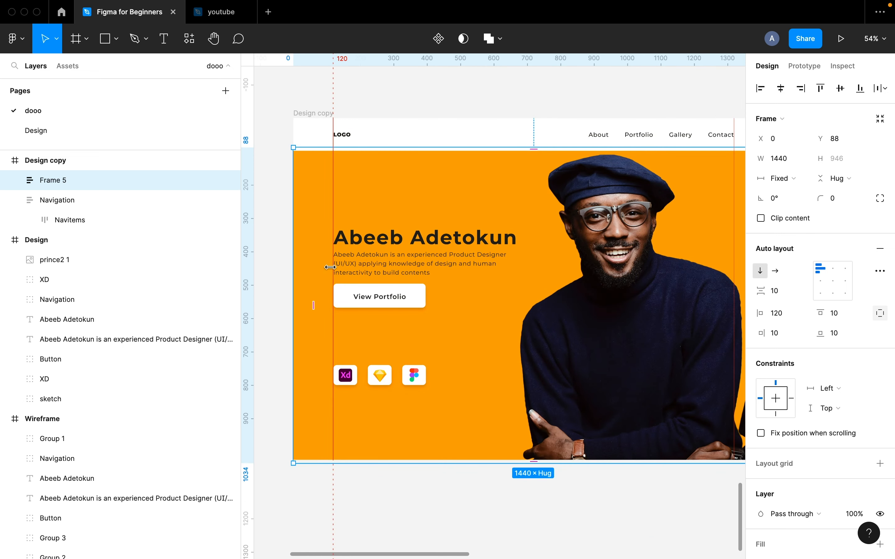
Set the outer hero frame's right, bottom and top padding to 0.
{"action": "left_click", "coordinate": [778, 333]}
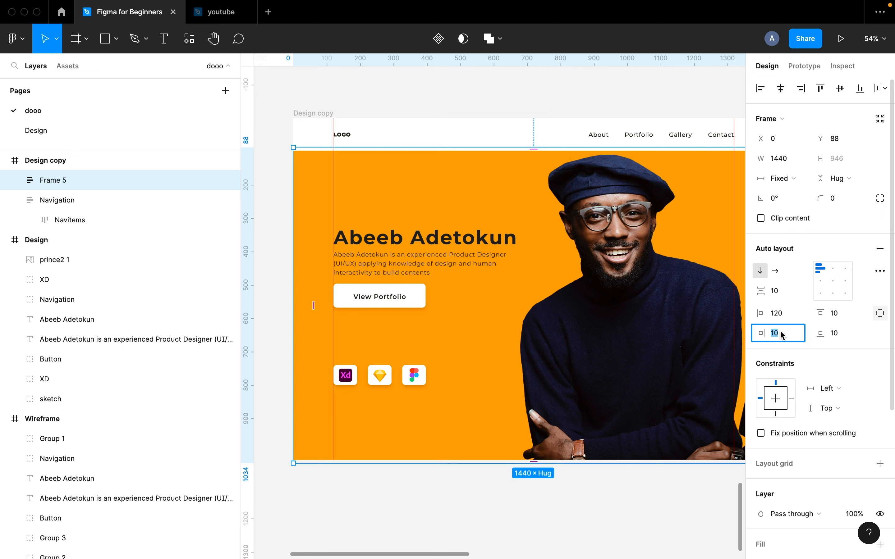
{"action": "type", "text": "0"}
{"action": "left_click", "coordinate": [828, 332]}
{"action": "type", "text": "0"}
{"action": "left_click", "coordinate": [837, 314]}
{"action": "type", "text": "0"}
{"action": "key", "text": "Return"}
Move the Navigation bar and the outer hero frame together out of the Design copy page onto the empty canvas beside it.
{"action": "scroll", "coordinate": [658, 323], "scroll_direction": "right", "scroll_amount": 2}
{"action": "scroll", "coordinate": [659, 324], "scroll_direction": "down", "scroll_amount": 1}
{"action": "scroll", "coordinate": [579, 326], "scroll_direction": "down", "scroll_amount": 2}
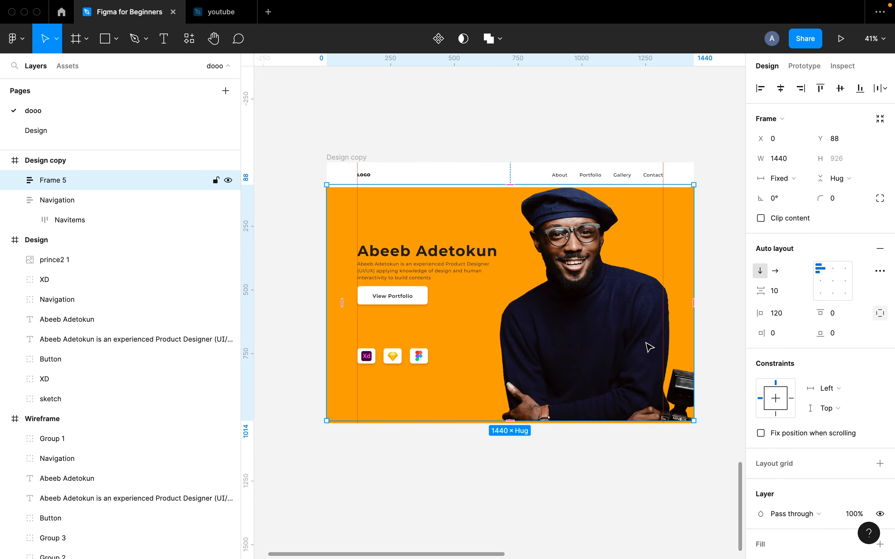
{"action": "scroll", "coordinate": [650, 348], "scroll_direction": "down", "scroll_amount": 1}
{"action": "scroll", "coordinate": [650, 348], "scroll_direction": "right", "scroll_amount": 1}
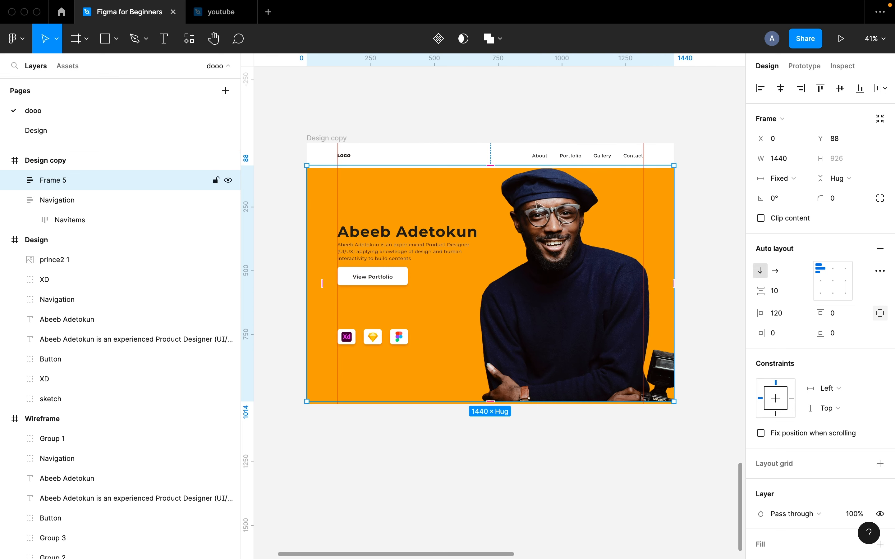
{"action": "left_click", "coordinate": [482, 154]}
{"action": "left_click", "coordinate": [528, 227], "text": "shift"}
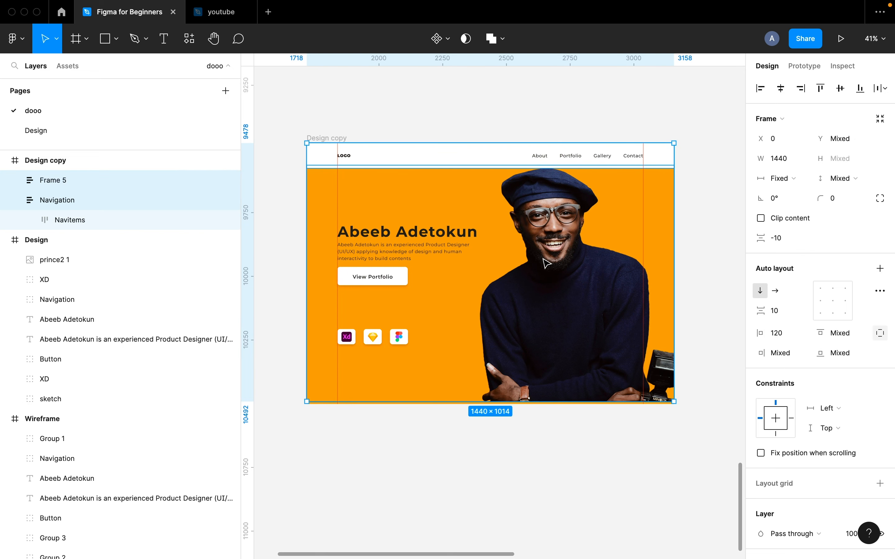
{"action": "left_click_drag", "start_coordinate": [546, 264], "coordinate": [654, 286]}
{"action": "left_click", "coordinate": [630, 414]}
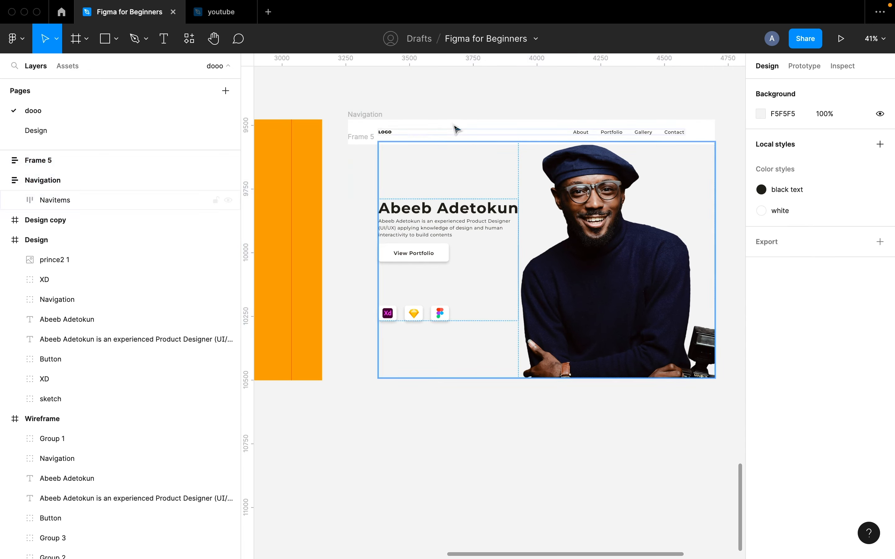
Combine the Navigation bar and the hero frame into one vertical auto layout frame with 0 spacing between items.
{"action": "left_click", "coordinate": [368, 118]}
{"action": "left_click", "coordinate": [370, 137]}
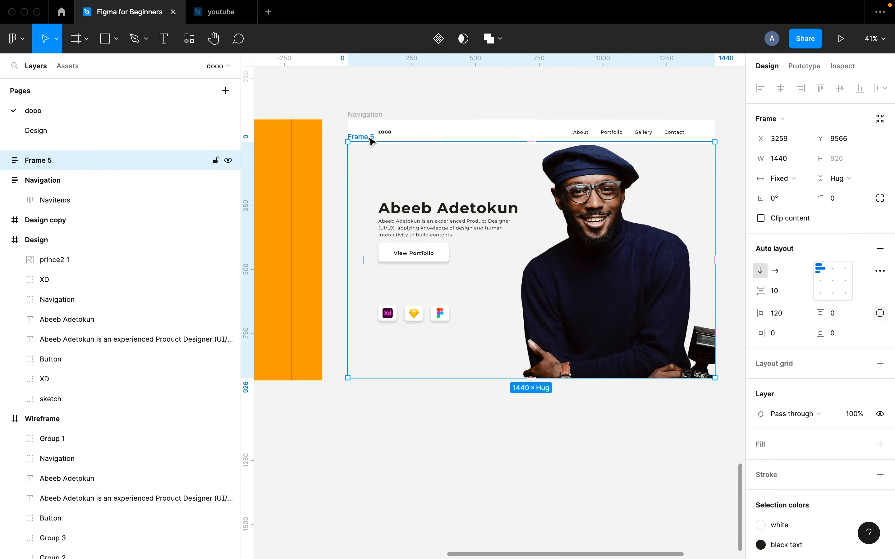
{"action": "left_click", "coordinate": [369, 118]}
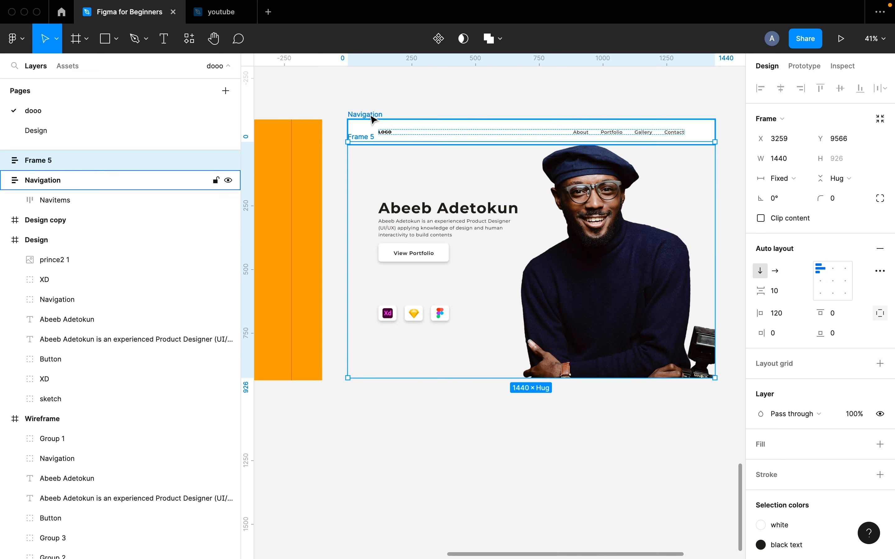
{"action": "left_click", "coordinate": [370, 135], "text": "shift"}
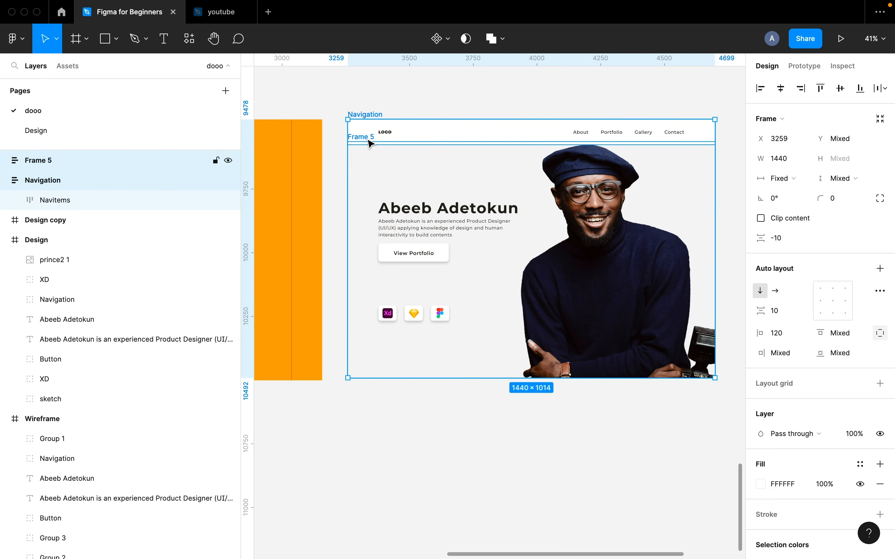
{"action": "key", "text": "shift+a"}
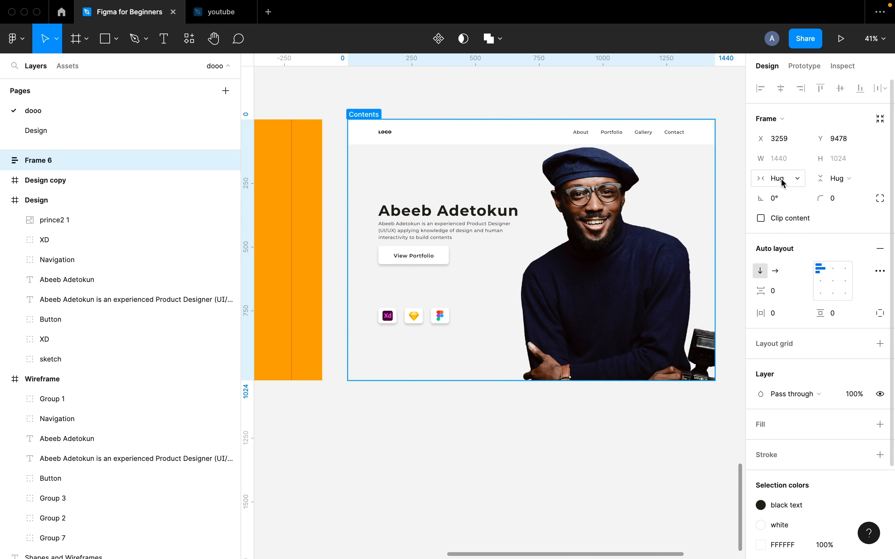
Set the horizontal sizing of the hero frame inside the new page frame to Fill container and select the Navigation bar.
{"action": "left_click", "coordinate": [651, 208]}
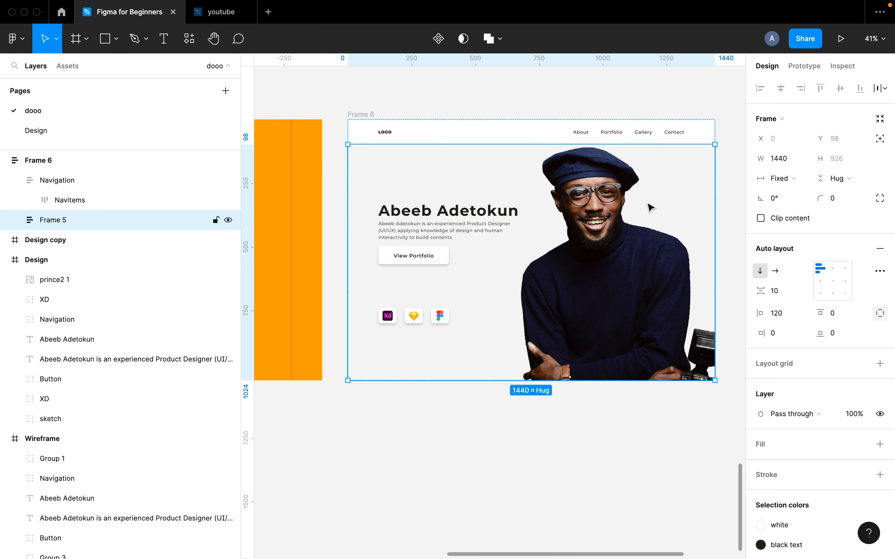
{"action": "left_click", "coordinate": [783, 178]}
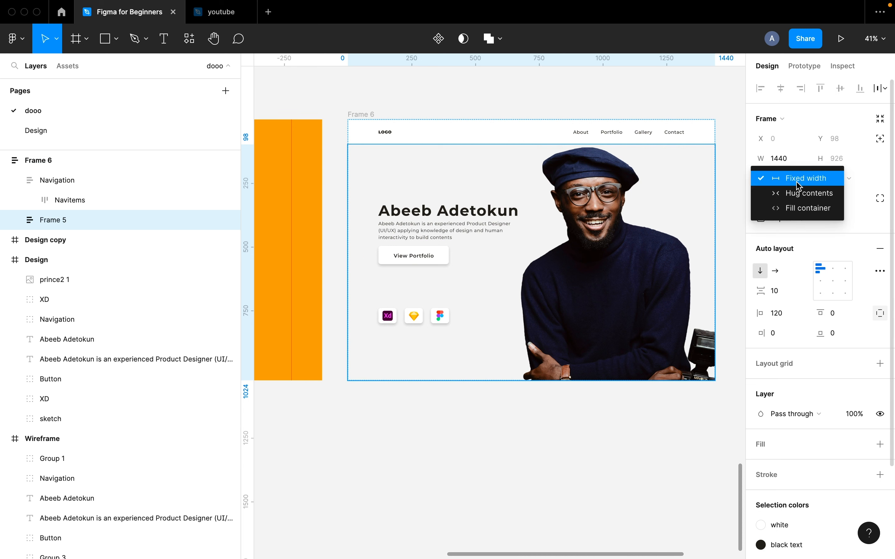
{"action": "left_click", "coordinate": [795, 208]}
{"action": "left_click", "coordinate": [656, 140]}
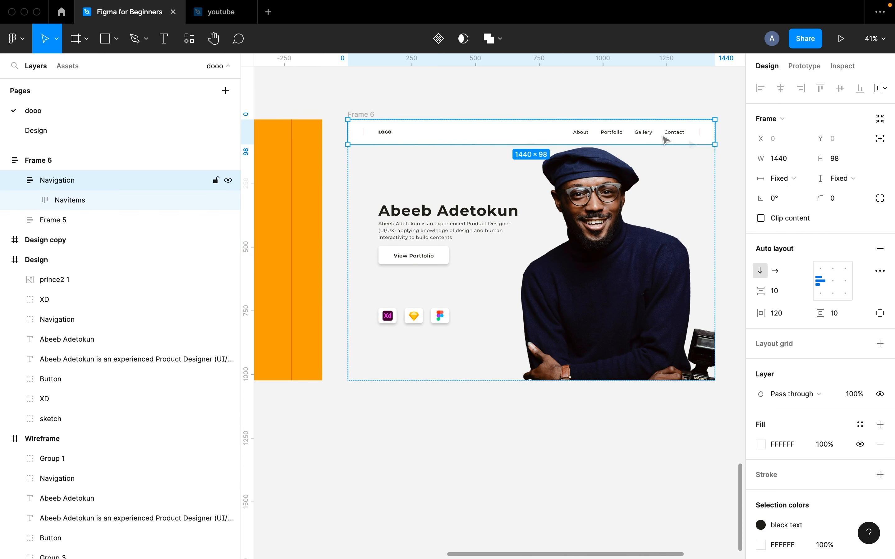
Set the horizontal sizing of the Navigation bar and of the contents frame inside the hero to Fill container.
{"action": "left_click", "coordinate": [789, 179]}
{"action": "left_click", "coordinate": [795, 207]}
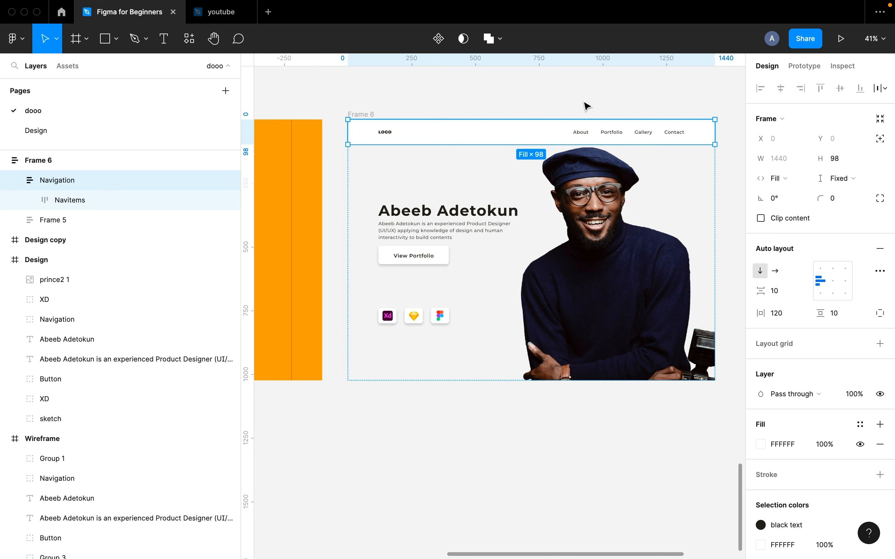
{"action": "left_click", "coordinate": [491, 227]}
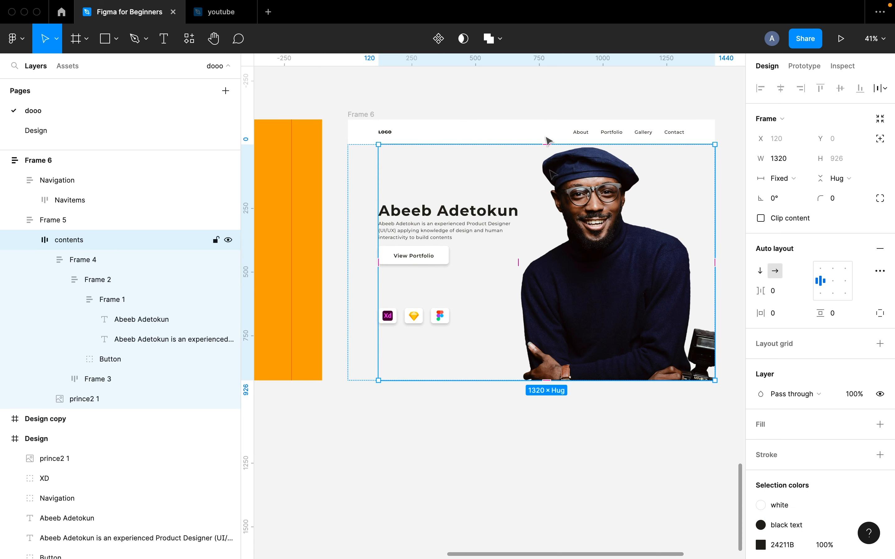
{"action": "left_click", "coordinate": [543, 112]}
{"action": "left_click", "coordinate": [527, 226]}
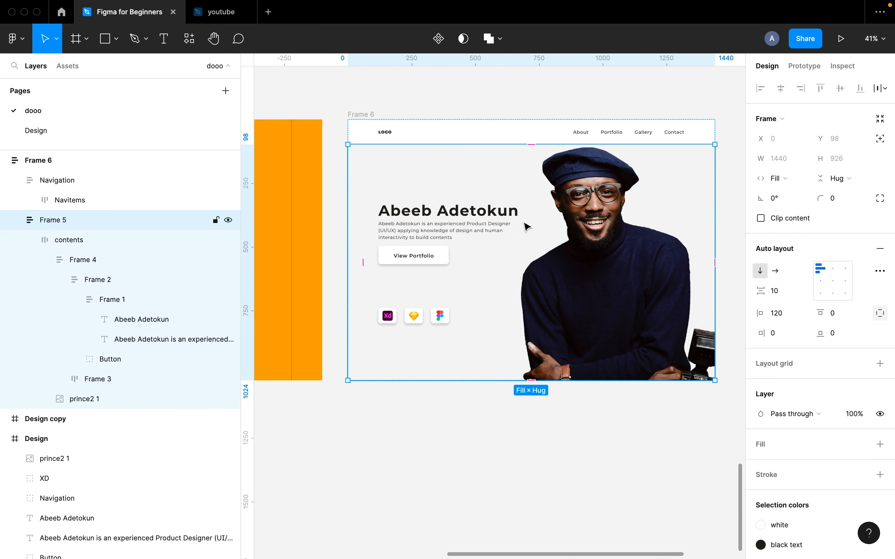
{"action": "left_click", "coordinate": [527, 227]}
{"action": "left_click", "coordinate": [778, 179]}
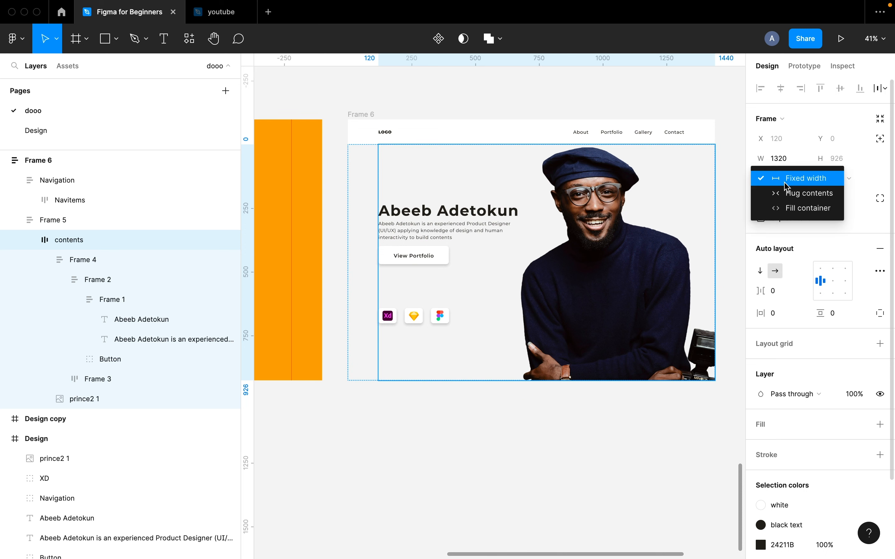
{"action": "left_click", "coordinate": [793, 207]}
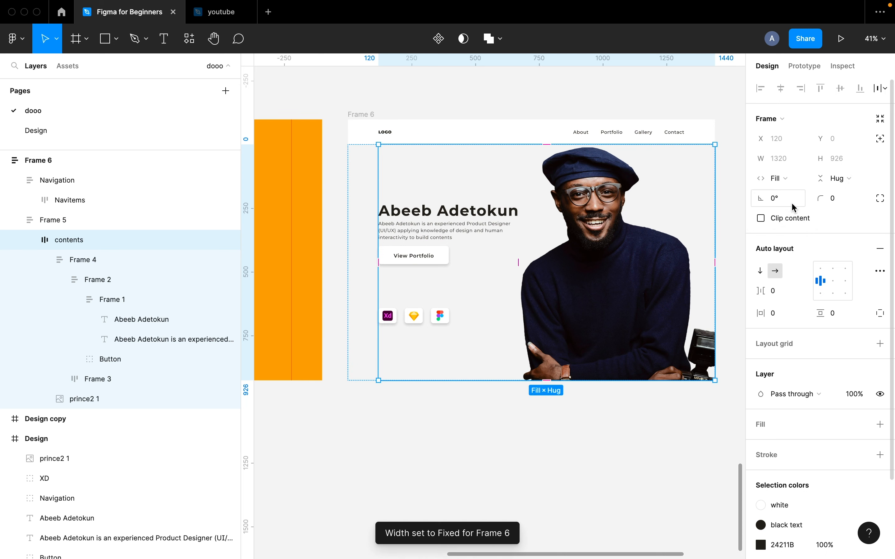
Examine the resizing settings of the portrait image, nested text frames, View Portfolio button and icon row.
{"action": "left_click", "coordinate": [628, 215]}
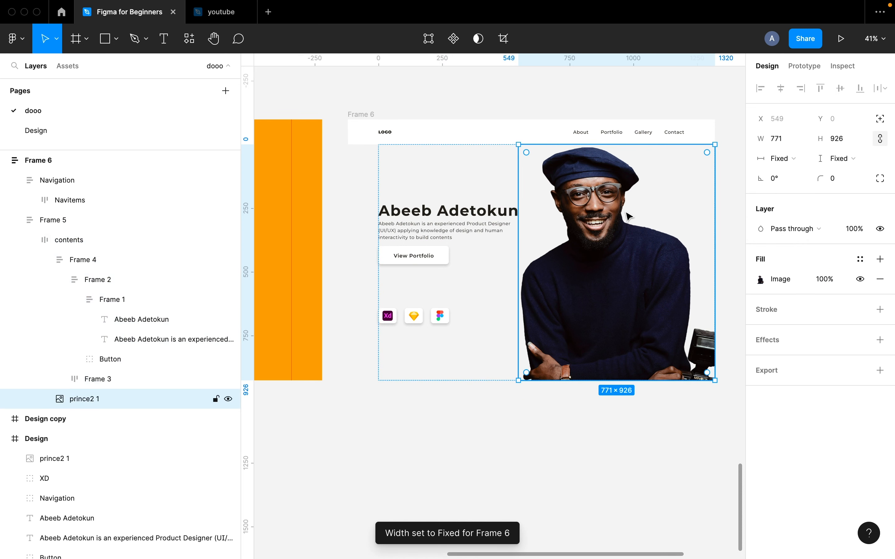
{"action": "double_click", "coordinate": [496, 220]}
{"action": "left_click", "coordinate": [535, 221]}
{"action": "left_click", "coordinate": [459, 248]}
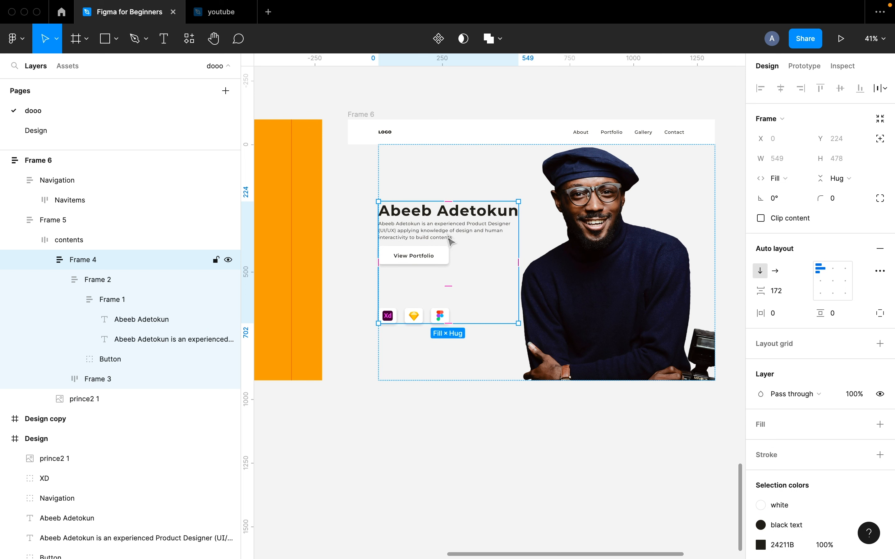
{"action": "left_click", "coordinate": [442, 254]}
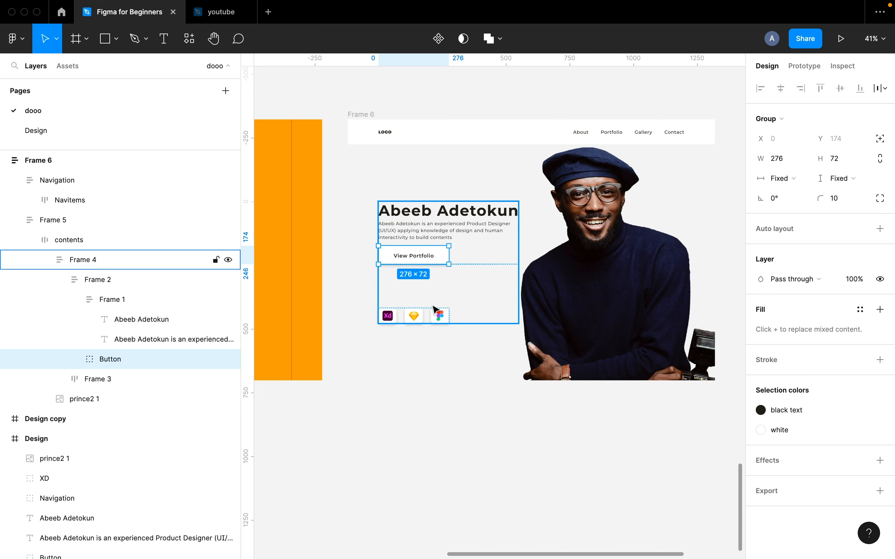
{"action": "left_click", "coordinate": [441, 319]}
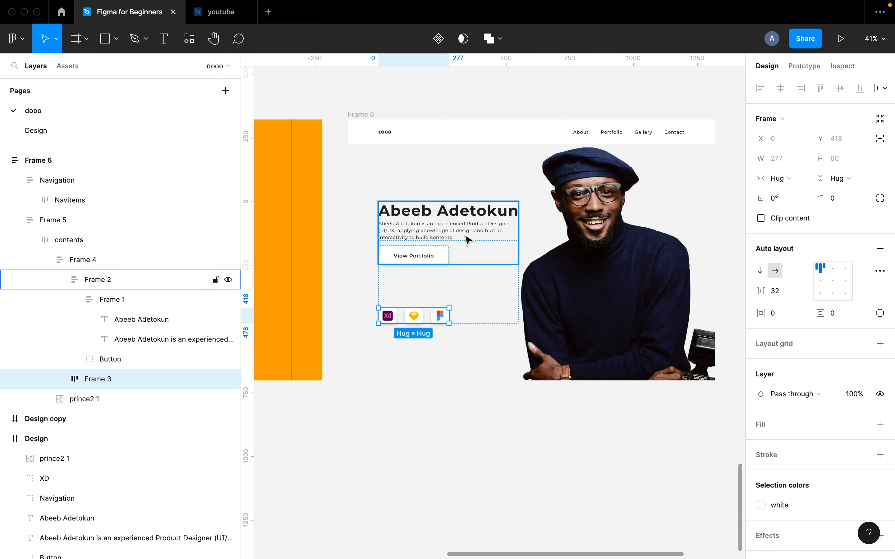
{"action": "double_click", "coordinate": [467, 240]}
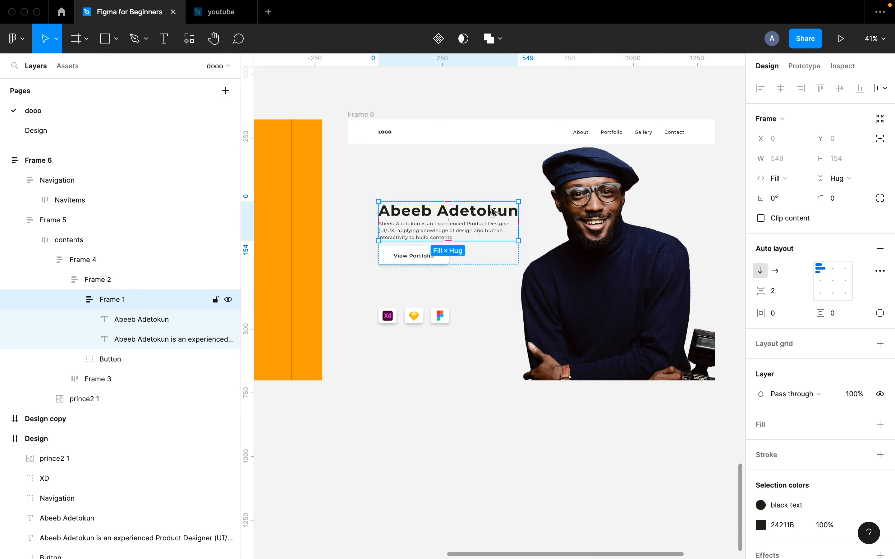
{"action": "left_click", "coordinate": [495, 114]}
Add a solid fill to the new page frame, sampling the orange FFAA00 from the neighbouring page.
{"action": "scroll", "coordinate": [495, 114], "scroll_direction": "down", "scroll_amount": 3}
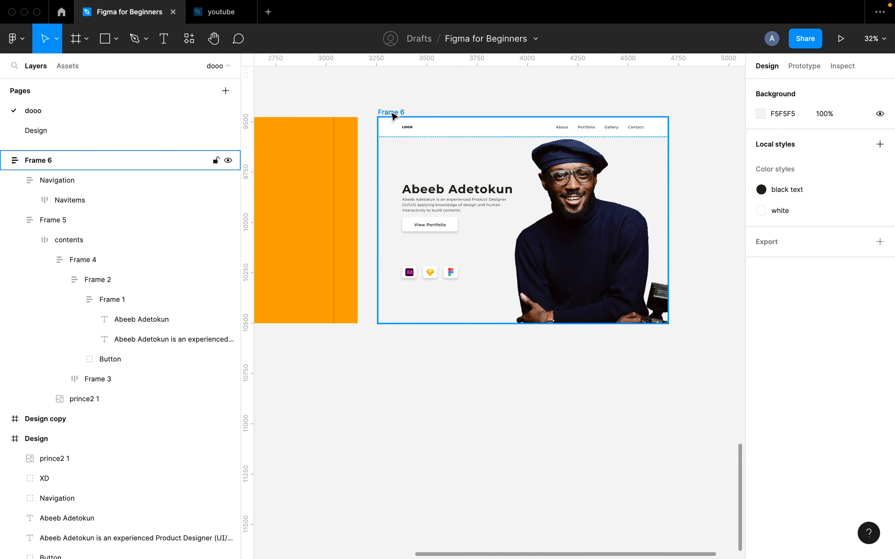
{"action": "left_click", "coordinate": [393, 113]}
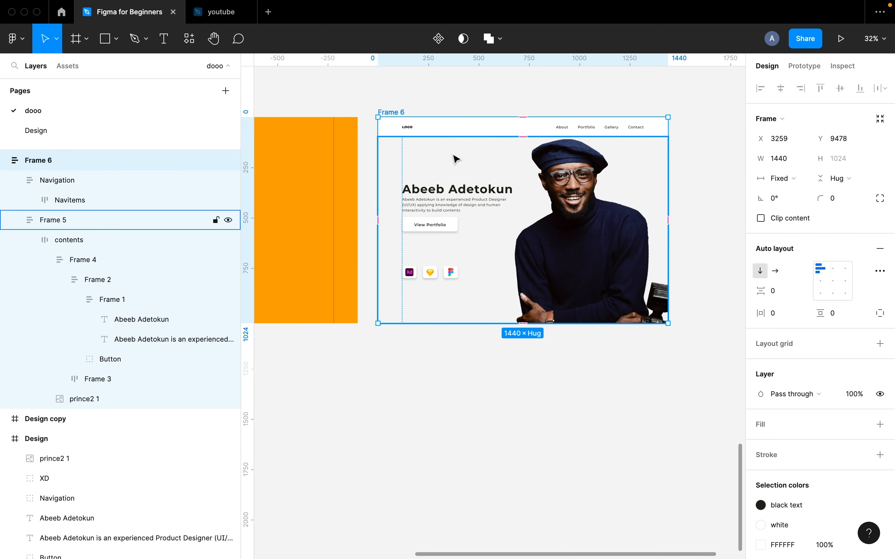
{"action": "scroll", "coordinate": [820, 410], "scroll_direction": "down", "scroll_amount": 3}
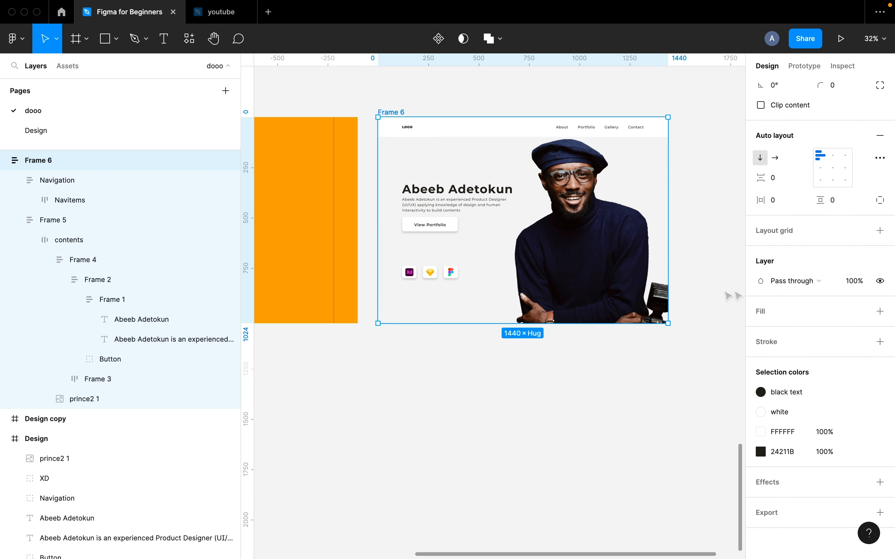
{"action": "left_click", "coordinate": [880, 311]}
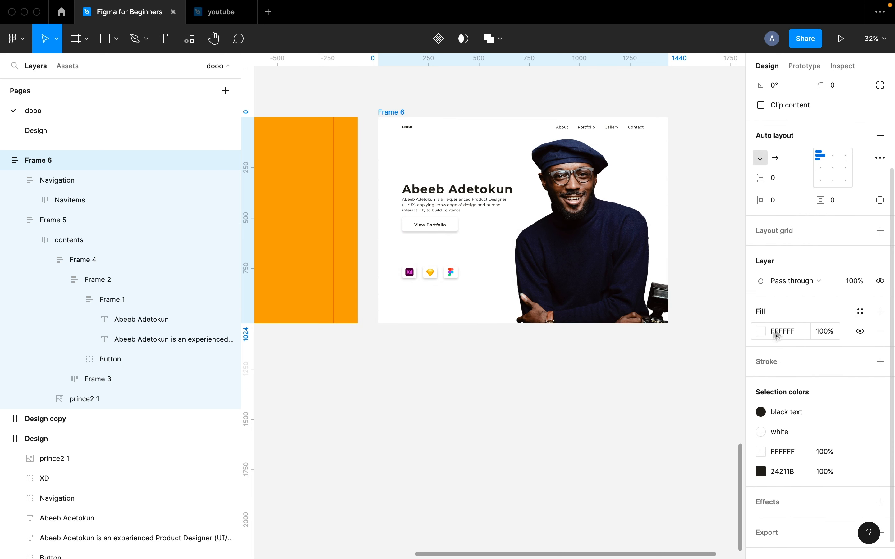
{"action": "left_click", "coordinate": [761, 332]}
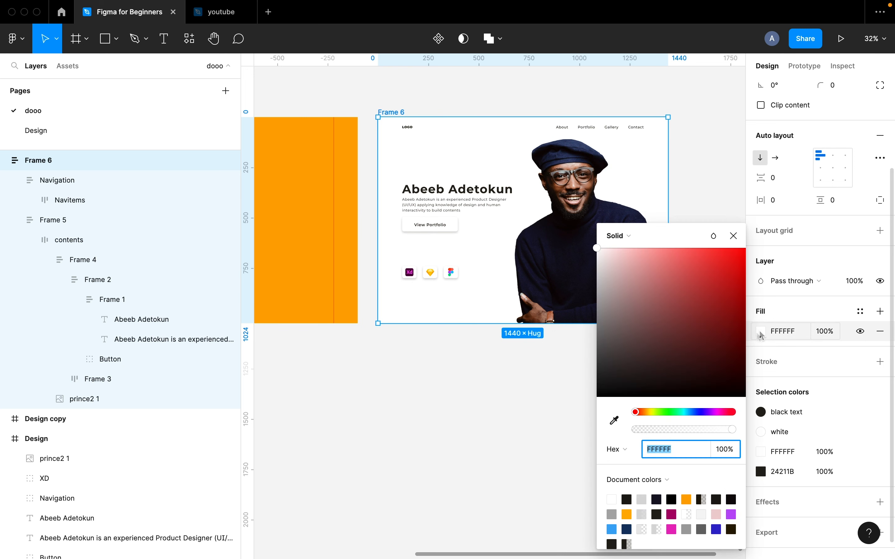
{"action": "left_click", "coordinate": [616, 424]}
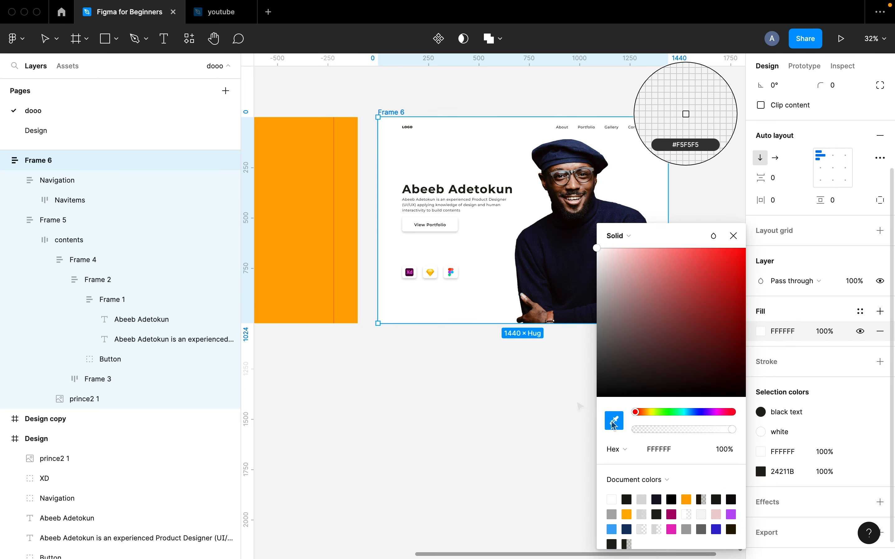
{"action": "left_click", "coordinate": [310, 223]}
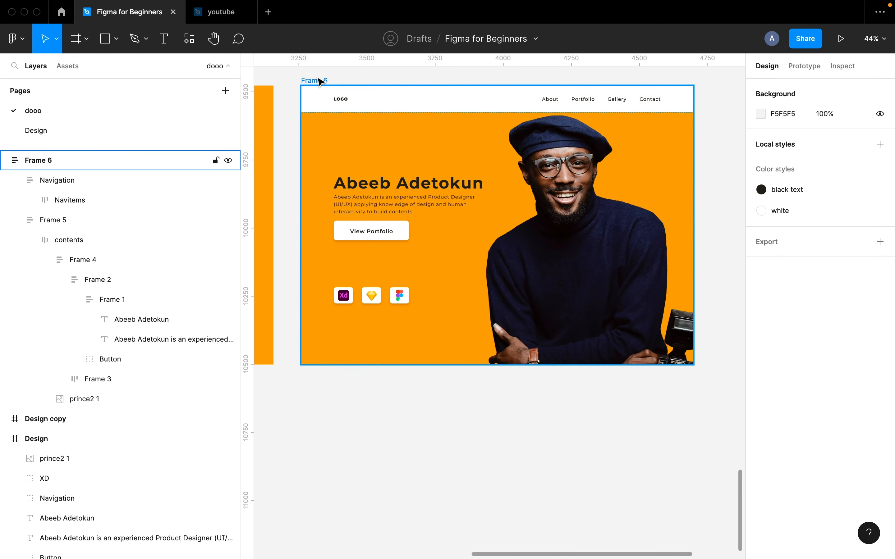
Narrow the page frame to a width of 1390 and check how its nested text frames resize.
{"action": "left_click", "coordinate": [320, 81]}
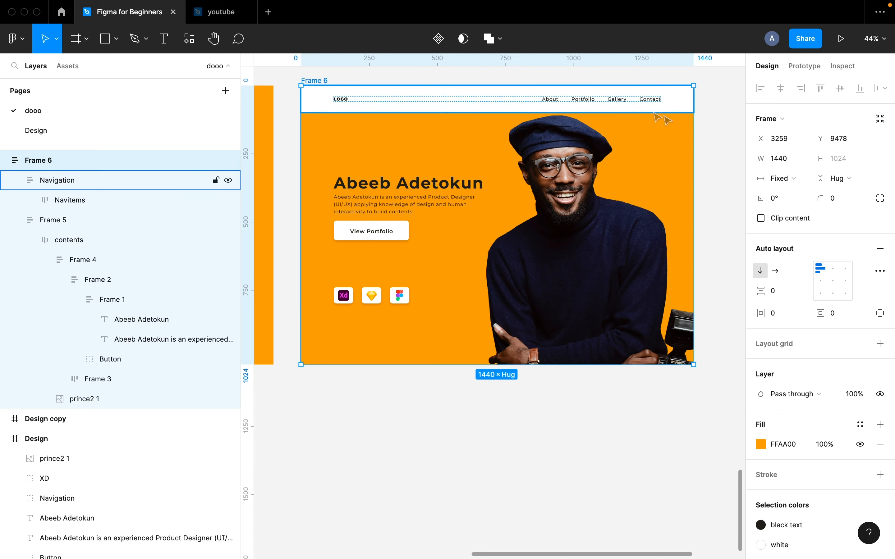
{"action": "left_click_drag", "start_coordinate": [695, 154], "coordinate": [677, 202]}
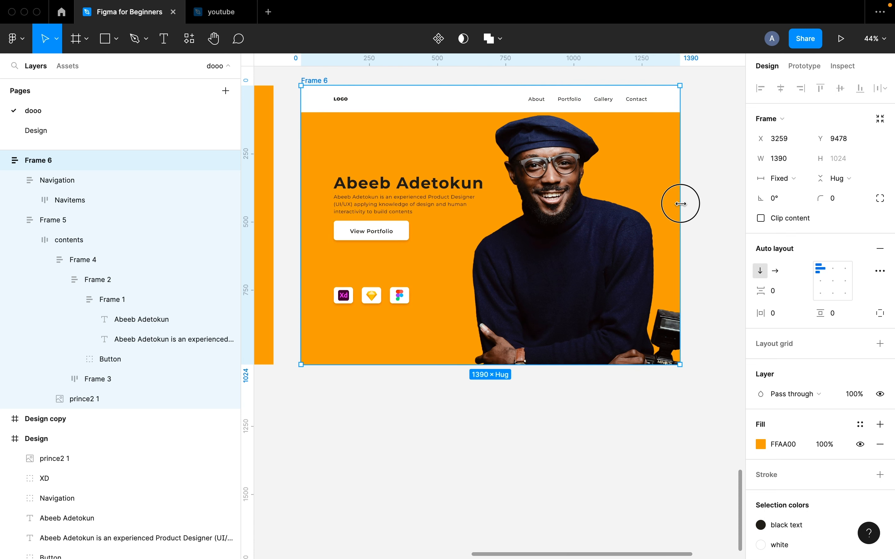
{"action": "left_click", "coordinate": [440, 185]}
{"action": "left_click", "coordinate": [440, 185]}
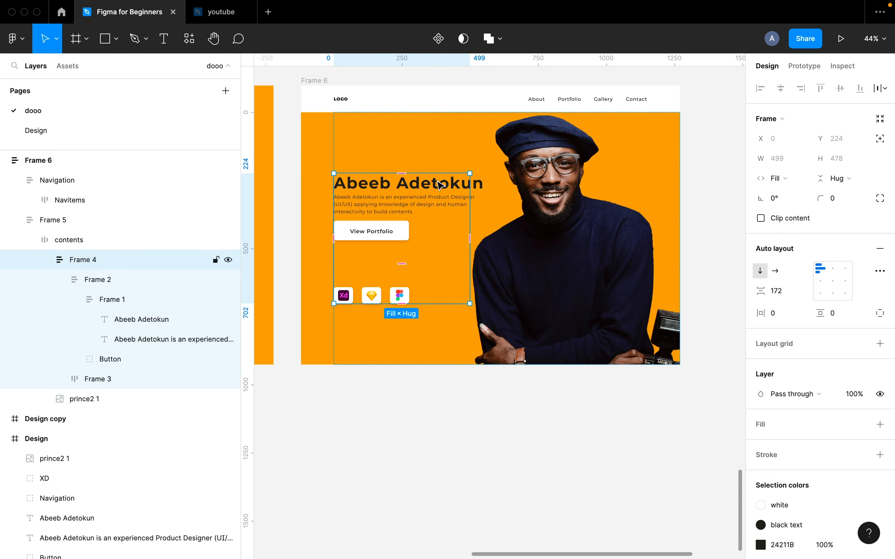
{"action": "left_click", "coordinate": [440, 185]}
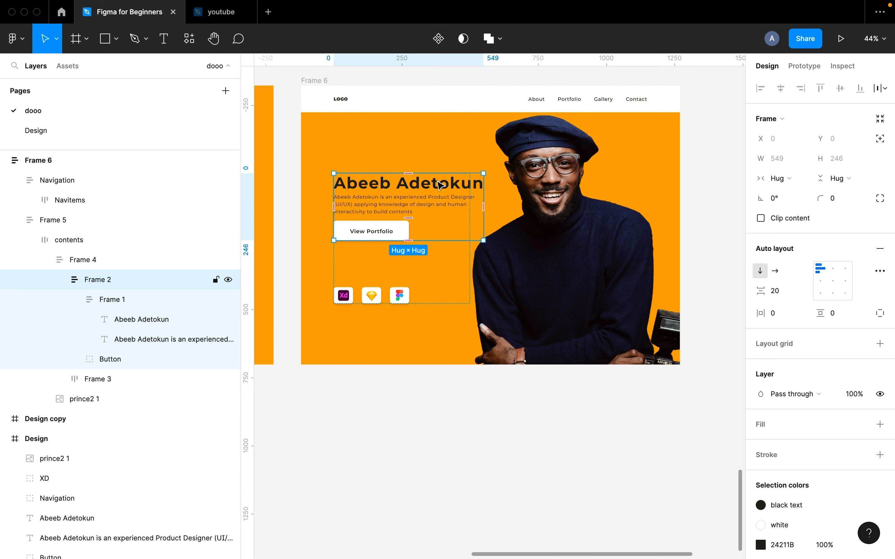
{"action": "left_click", "coordinate": [467, 276]}
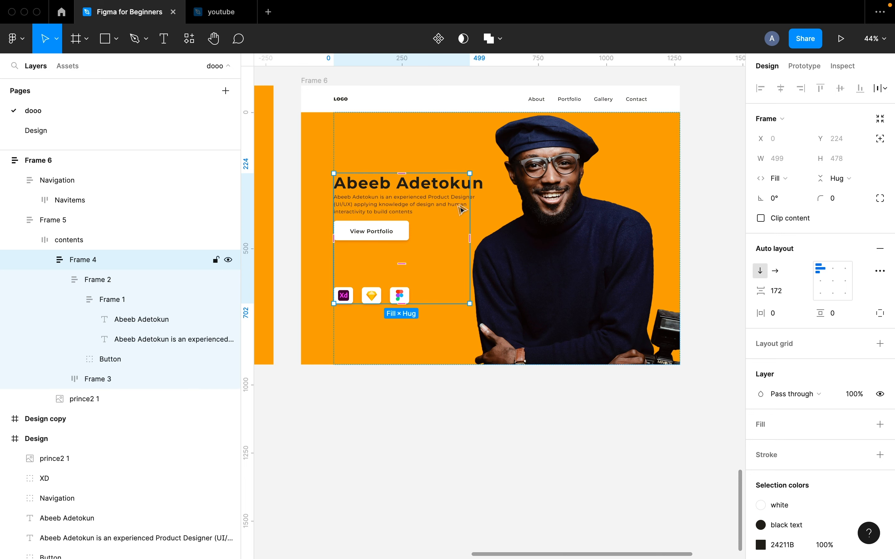
{"action": "mouse_move", "coordinate": [466, 200]}
{"action": "left_mouse_down"}
{"action": "mouse_move", "coordinate": [437, 203]}
{"action": "mouse_move", "coordinate": [466, 207]}
{"action": "left_mouse_up"}
{"action": "key", "text": "super+z"}
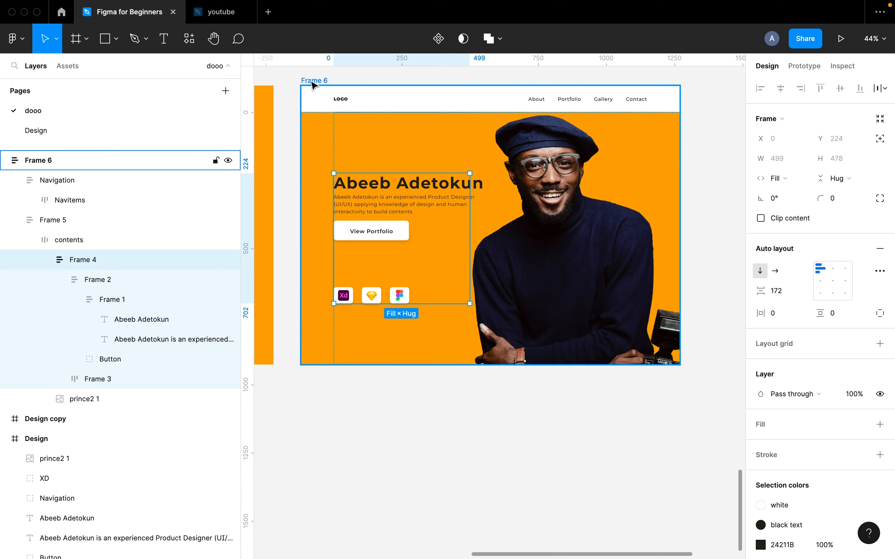
Set the horizontal sizing of the frame holding the heading, description and View Portfolio button to Fill container.
{"action": "left_click", "coordinate": [313, 84]}
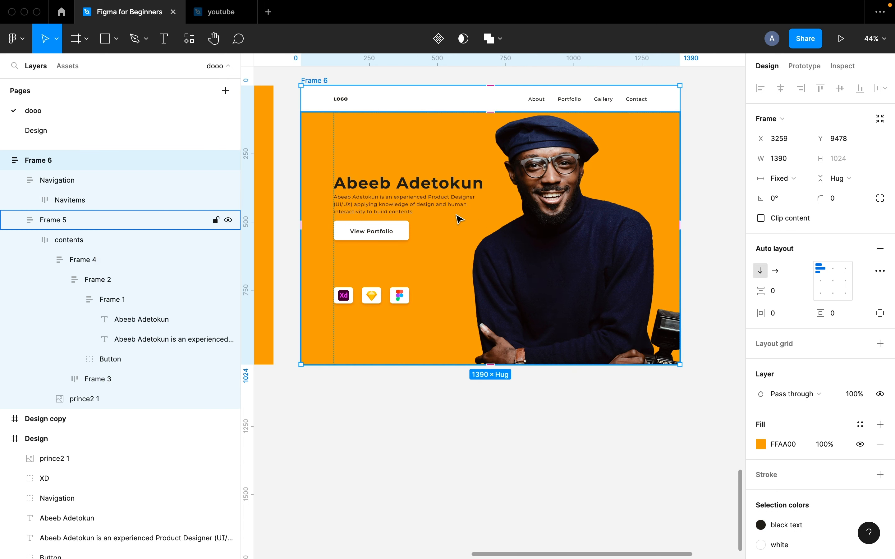
{"action": "left_click", "coordinate": [436, 195]}
{"action": "left_click", "coordinate": [436, 195]}
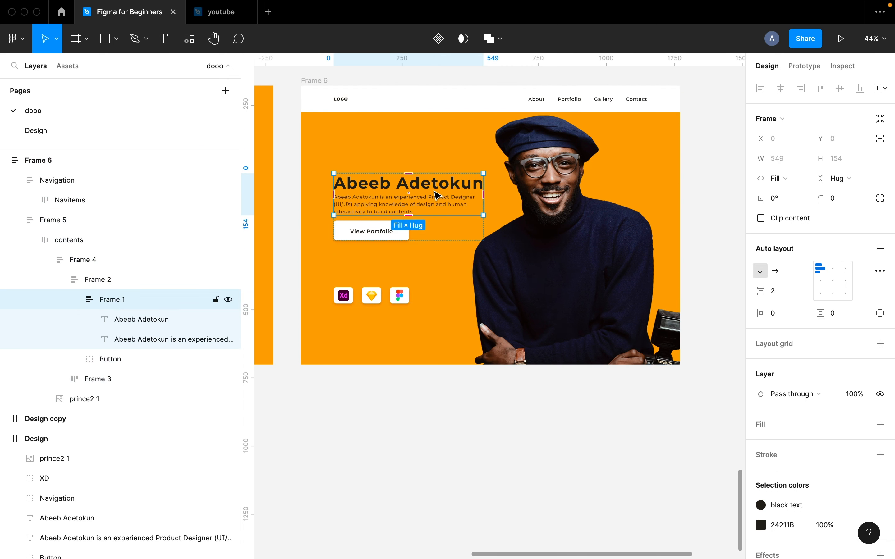
{"action": "left_click", "coordinate": [459, 243]}
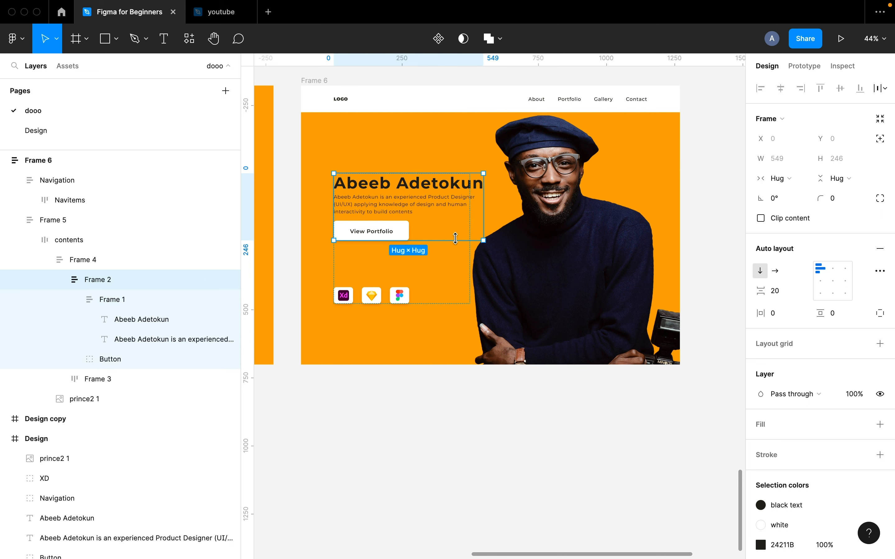
{"action": "left_click", "coordinate": [777, 179]}
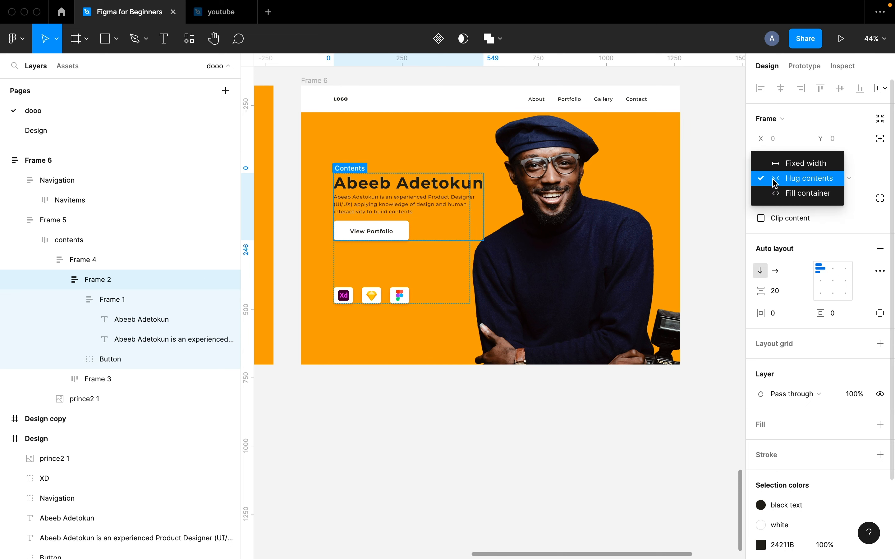
{"action": "left_click", "coordinate": [790, 193]}
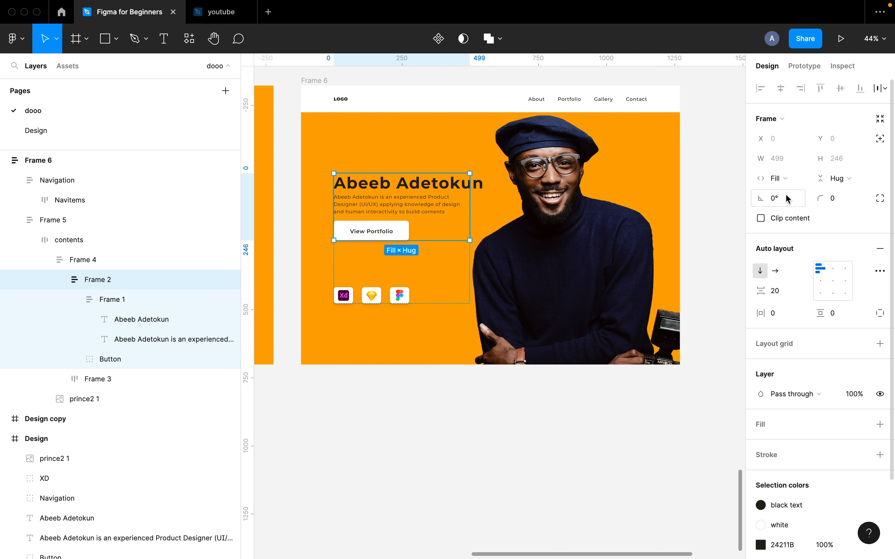
Set the horizontal sizing of the large name heading in the hero to Fill container.
{"action": "double_click", "coordinate": [451, 191]}
{"action": "double_click", "coordinate": [452, 191]}
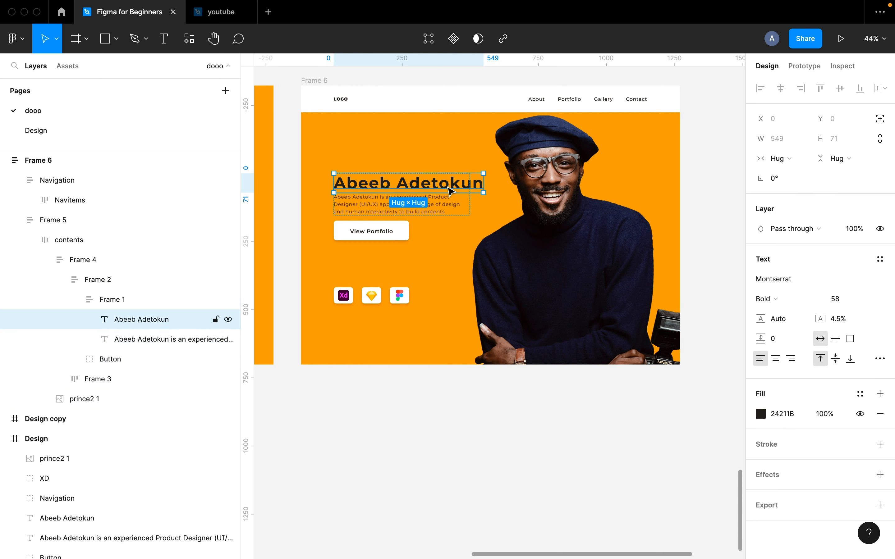
{"action": "left_click", "coordinate": [781, 160]}
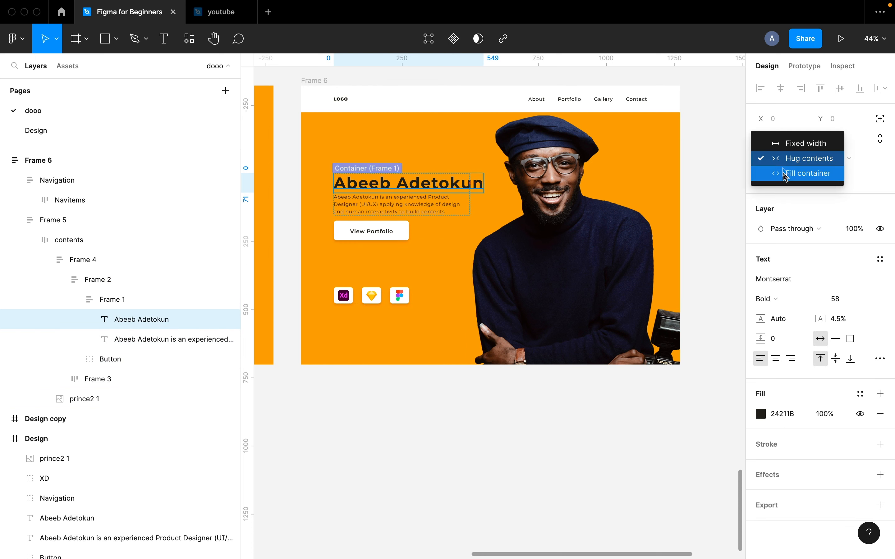
{"action": "left_click", "coordinate": [786, 174]}
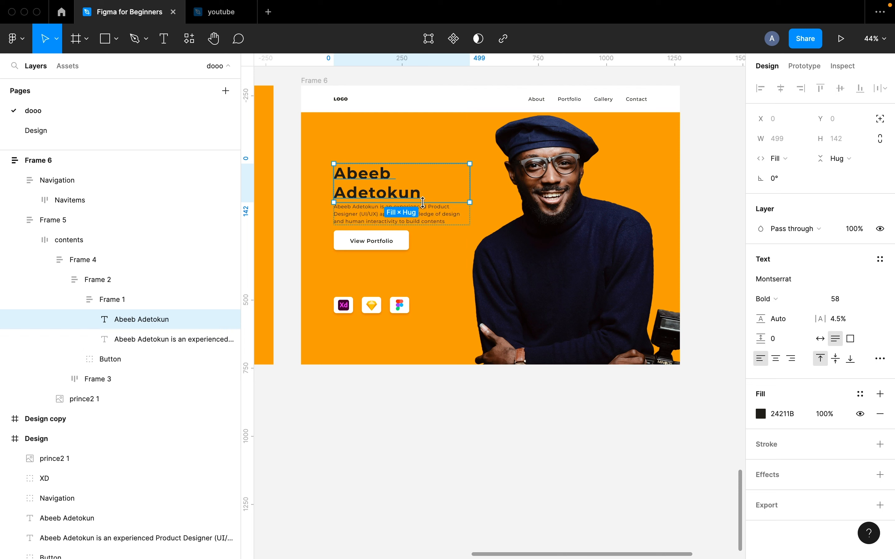
Narrow the page frame further from its right edge to test how the heading and layout adapt.
{"action": "left_click", "coordinate": [310, 85]}
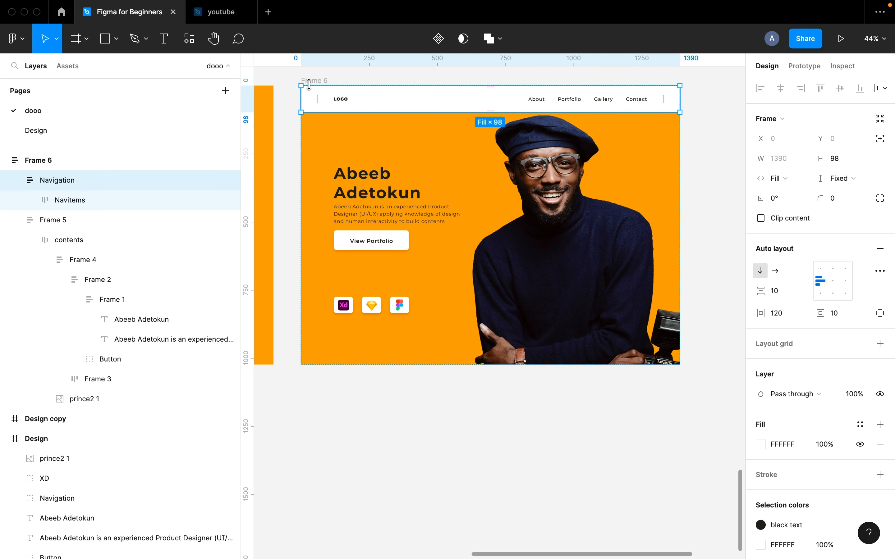
{"action": "left_click", "coordinate": [313, 81]}
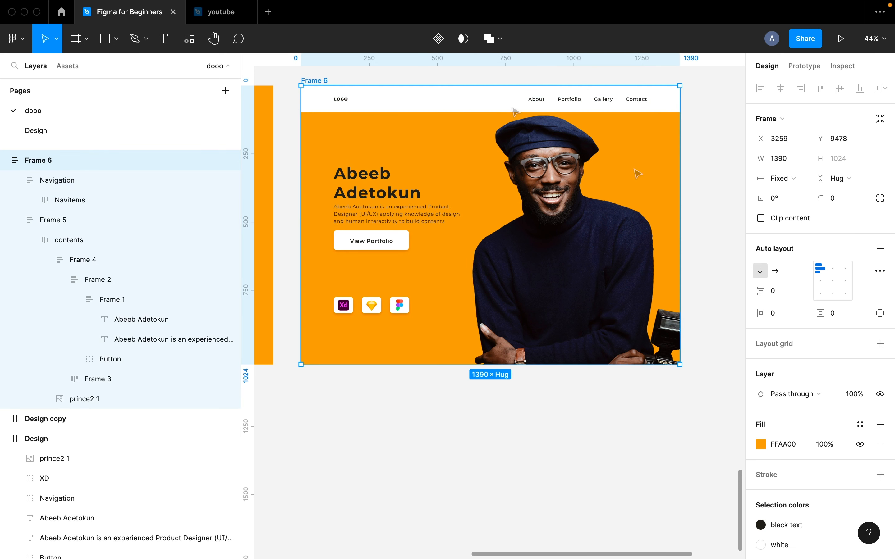
{"action": "left_click_drag", "start_coordinate": [680, 165], "coordinate": [644, 224]}
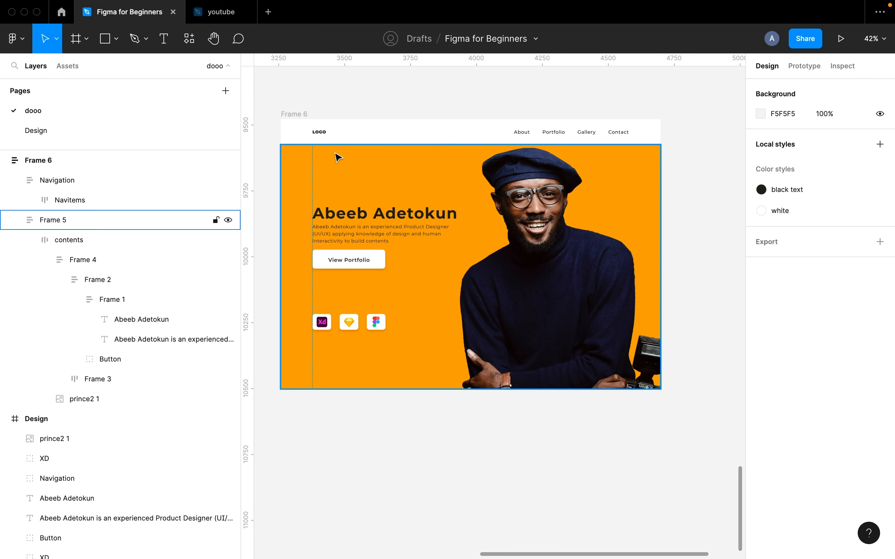
{"action": "left_click", "coordinate": [306, 115]}
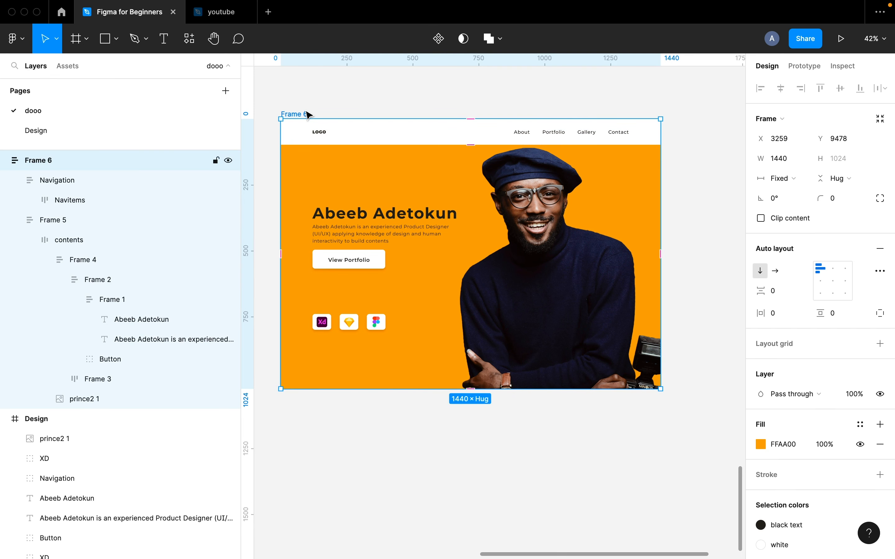
Duplicate the 1440-wide page frame twice so that three copies stand side by side.
{"action": "key", "text": "super+d"}
{"action": "key", "text": "super+d"}
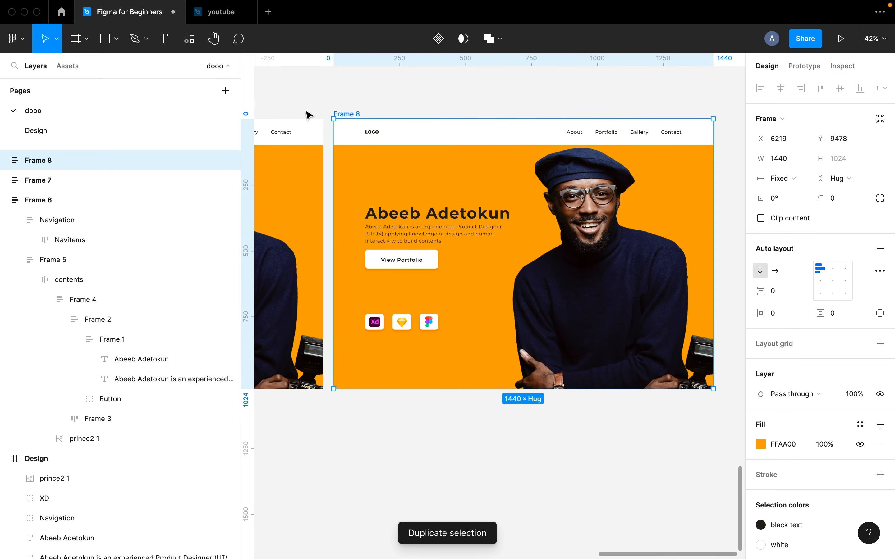
{"action": "scroll", "coordinate": [307, 115], "scroll_direction": "down", "scroll_amount": 5}
{"action": "scroll", "coordinate": [307, 115], "scroll_direction": "left", "scroll_amount": 8}
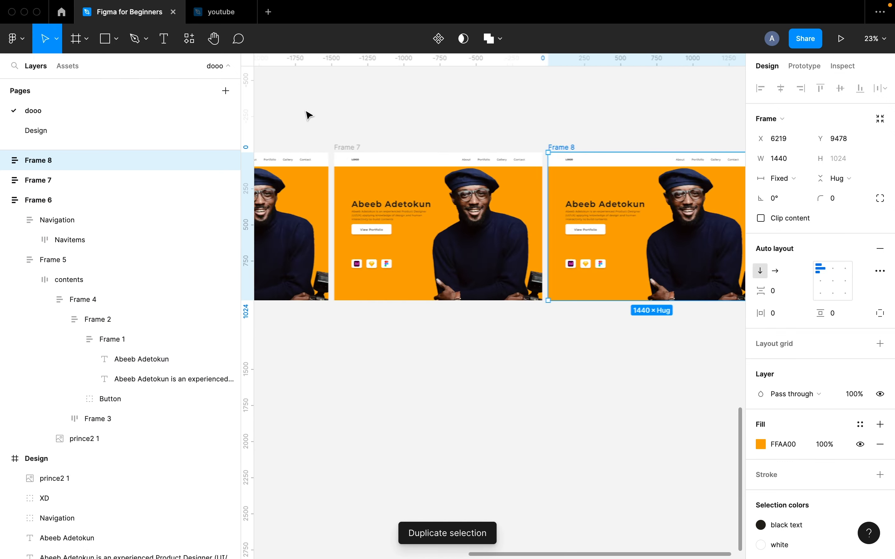
{"action": "scroll", "coordinate": [307, 115], "scroll_direction": "down", "scroll_amount": 3}
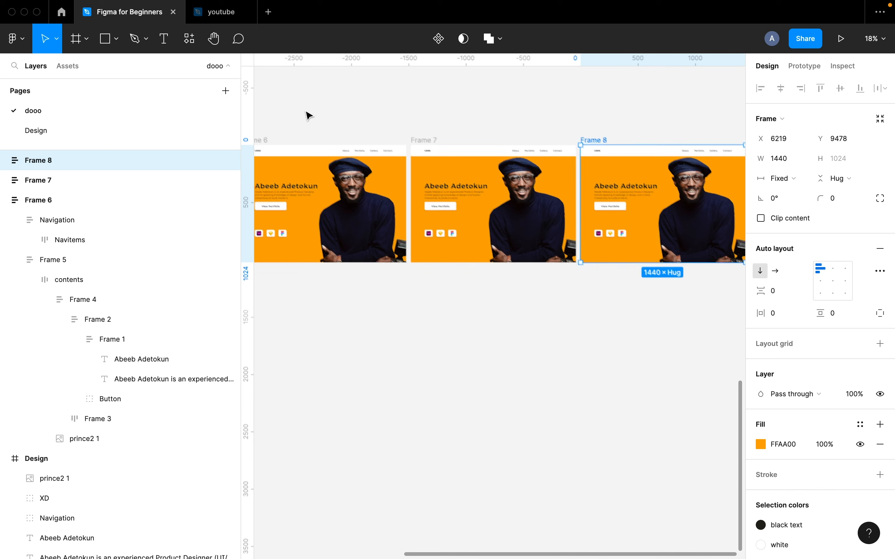
Set the width of the middle page frame to 1024 for the tablet version.
{"action": "scroll", "coordinate": [444, 129], "scroll_direction": "up", "scroll_amount": 2}
{"action": "scroll", "coordinate": [444, 130], "scroll_direction": "right", "scroll_amount": 1}
{"action": "left_click", "coordinate": [420, 164]}
{"action": "scroll", "coordinate": [421, 164], "scroll_direction": "up", "scroll_amount": 4}
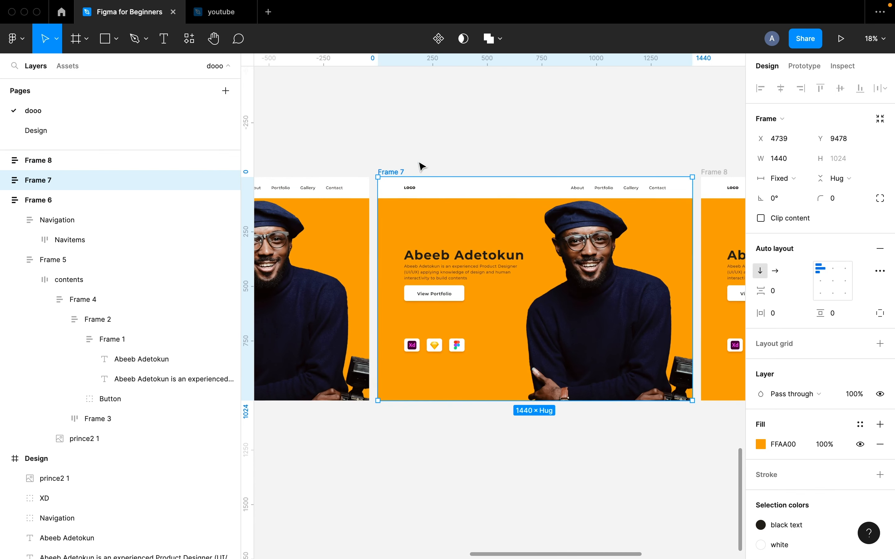
{"action": "left_click", "coordinate": [784, 159]}
{"action": "type", "text": "102"}
{"action": "key", "text": "Return"}
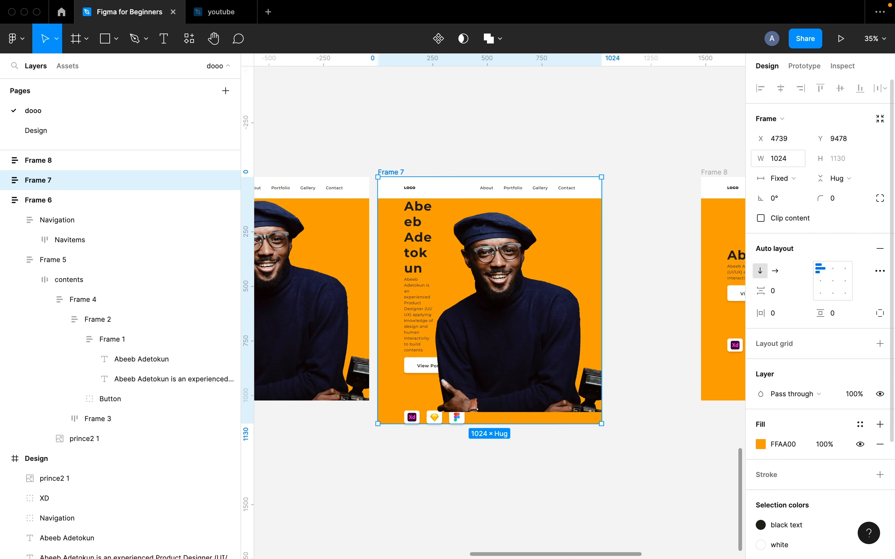
Set the width of the last duplicated page frame to 390 for the mobile version.
{"action": "scroll", "coordinate": [673, 228], "scroll_direction": "right", "scroll_amount": 10}
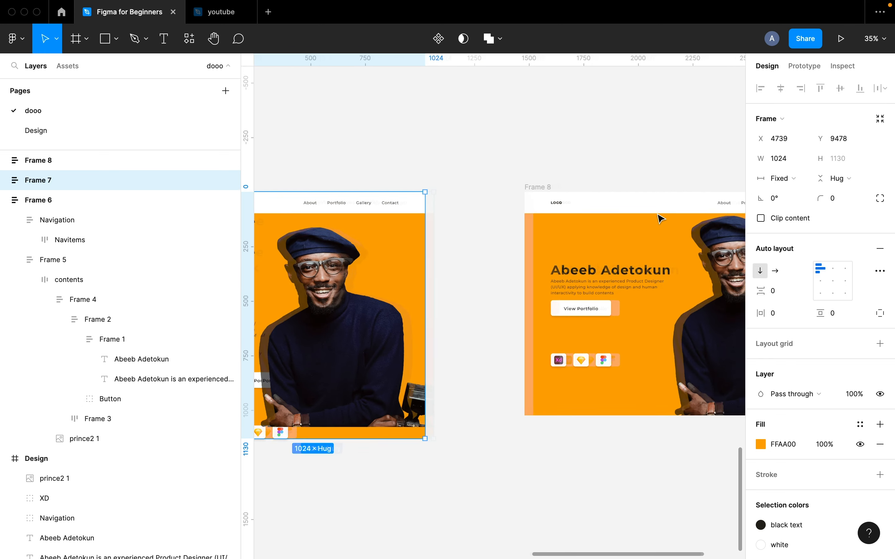
{"action": "scroll", "coordinate": [660, 219], "scroll_direction": "right", "scroll_amount": 3}
{"action": "left_click", "coordinate": [395, 198]}
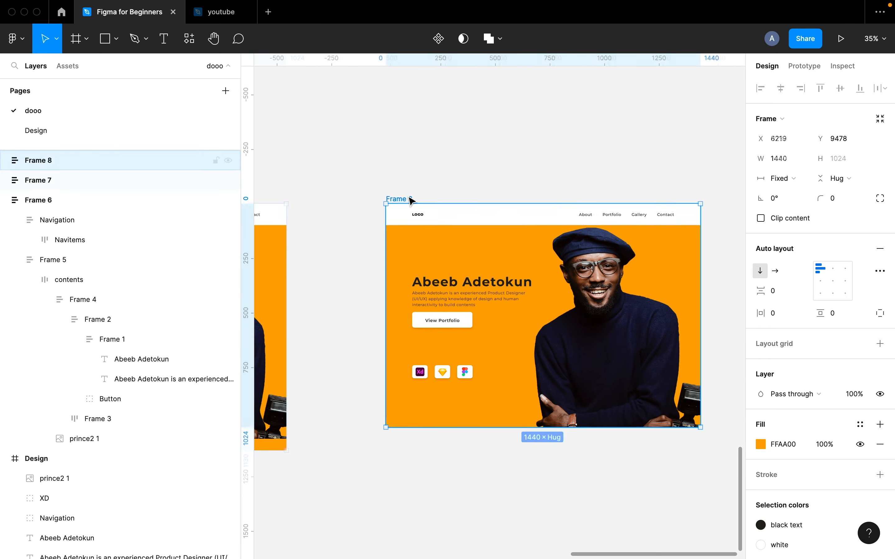
{"action": "left_click", "coordinate": [784, 159]}
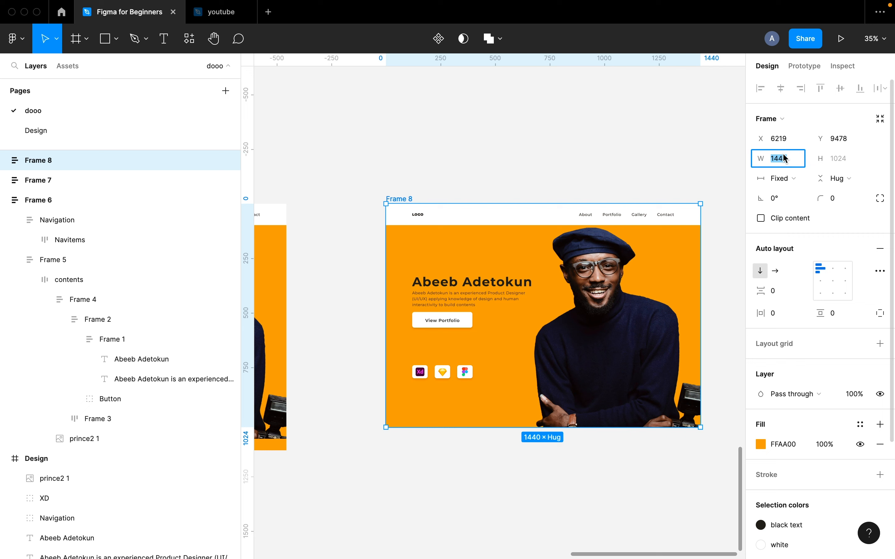
{"action": "type", "text": "390"}
{"action": "key", "text": "Return"}
{"action": "scroll", "coordinate": [510, 242], "scroll_direction": "down", "scroll_amount": 5}
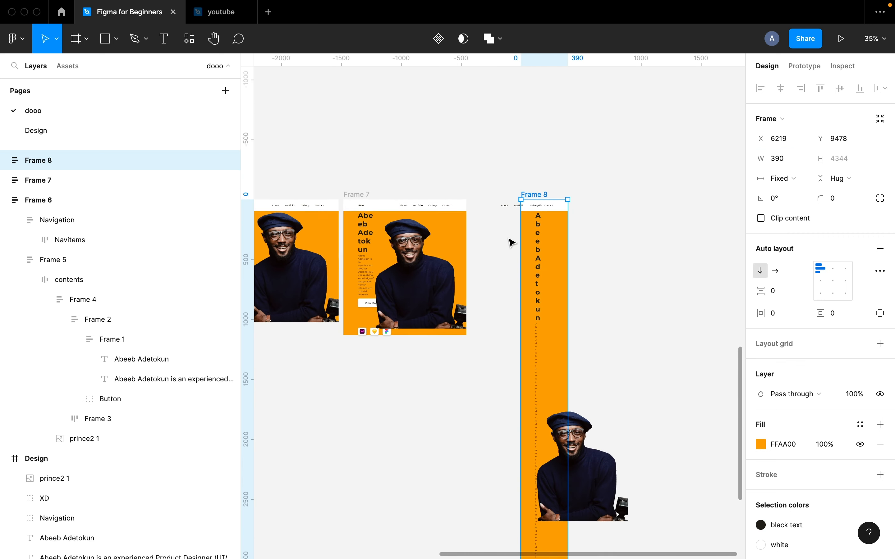
Set the horizontal padding of the navigation bar in the 1024-wide frame to 80.
{"action": "scroll", "coordinate": [509, 242], "scroll_direction": "up", "scroll_amount": 3}
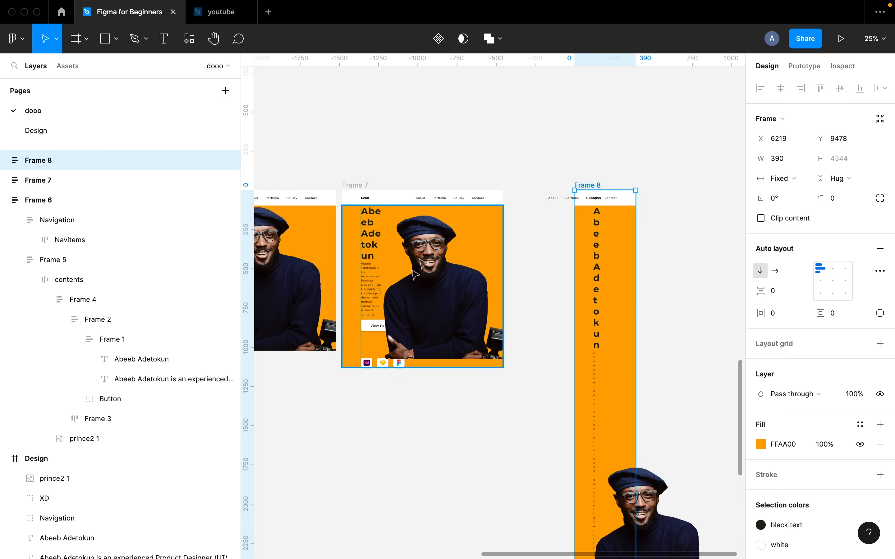
{"action": "scroll", "coordinate": [452, 235], "scroll_direction": "left", "scroll_amount": 2}
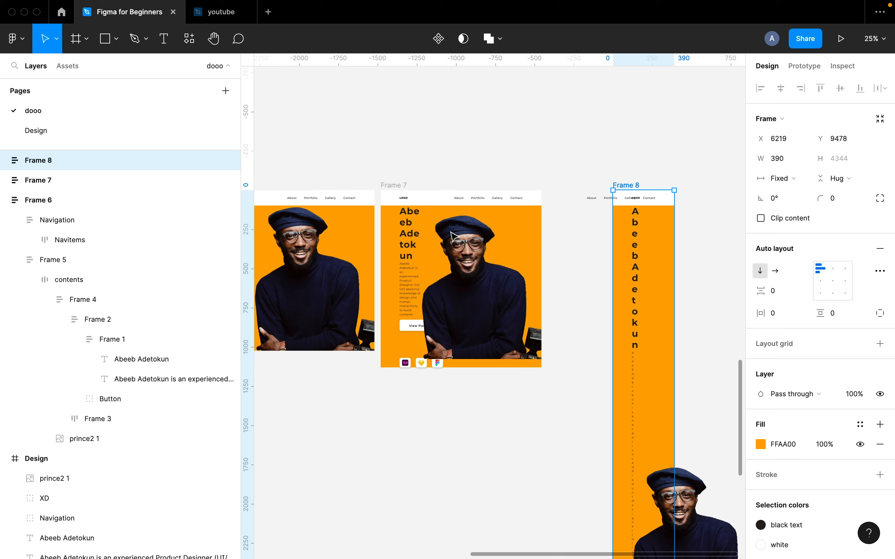
{"action": "scroll", "coordinate": [454, 236], "scroll_direction": "up", "scroll_amount": 5}
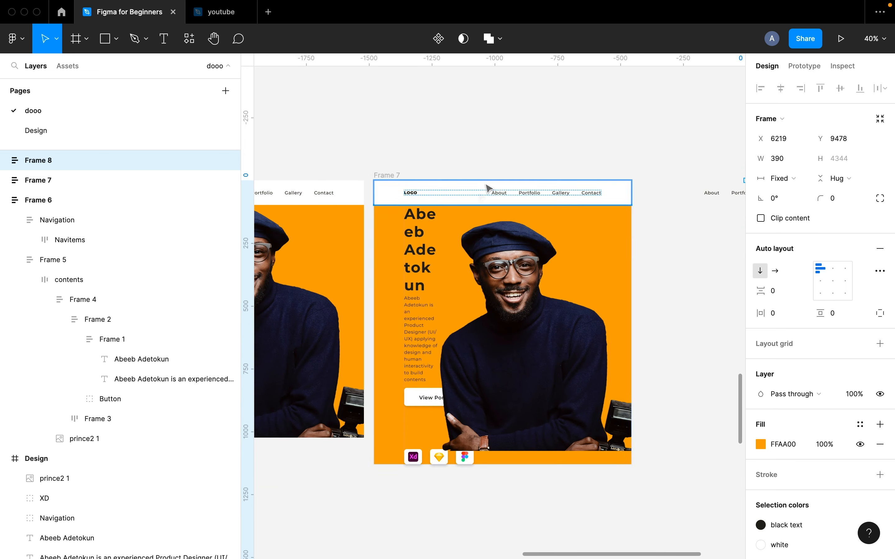
{"action": "left_click", "coordinate": [498, 193]}
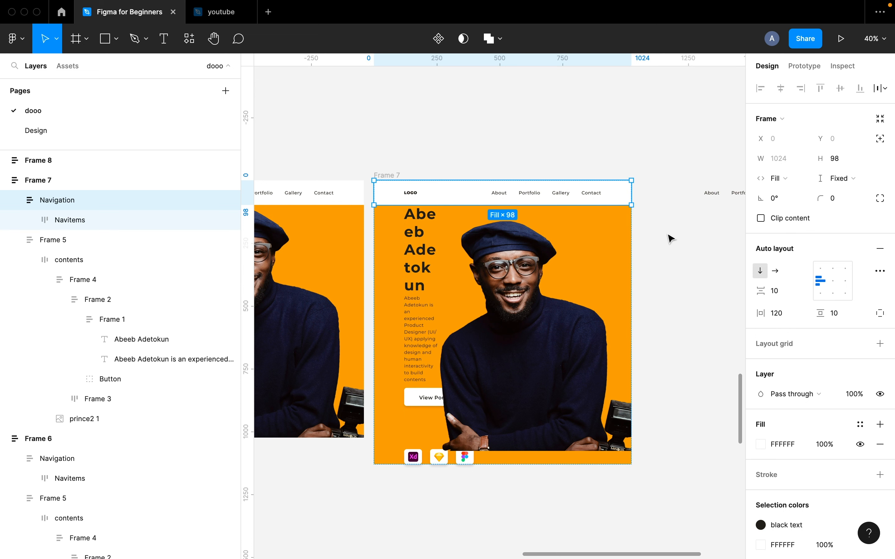
{"action": "left_click", "coordinate": [788, 317]}
{"action": "type", "text": "80"}
{"action": "key", "text": "Return"}
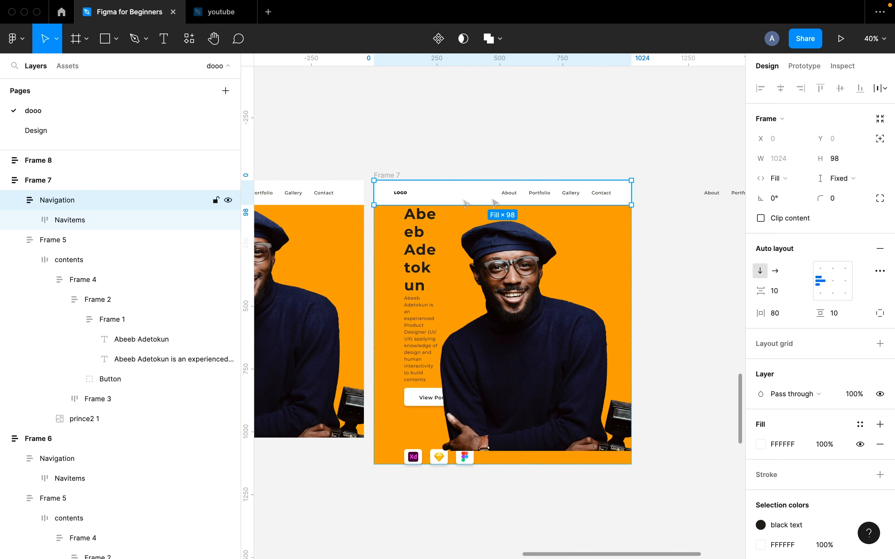
Scale down the portrait image in the 1024-wide frame proportionally from its lower-left corner to a height of about 707.
{"action": "scroll", "coordinate": [455, 206], "scroll_direction": "up", "scroll_amount": 3}
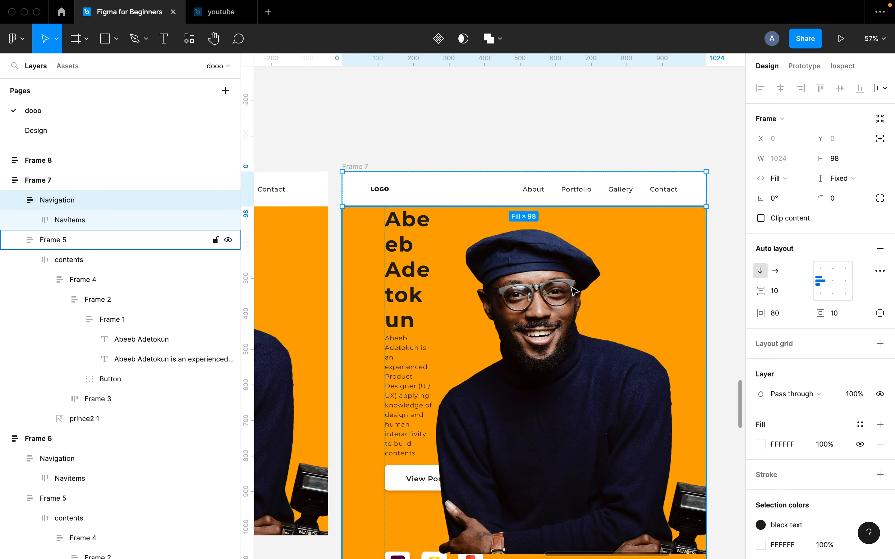
{"action": "scroll", "coordinate": [533, 265], "scroll_direction": "down", "scroll_amount": 3}
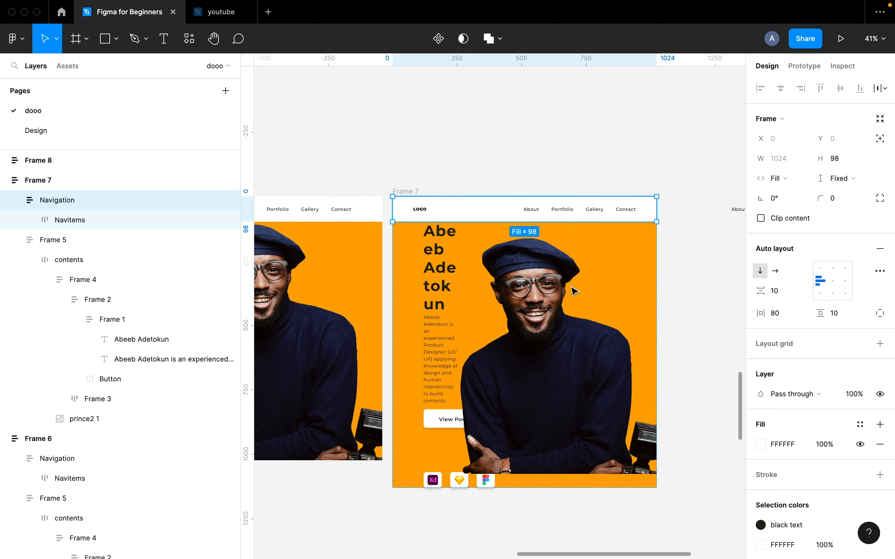
{"action": "double_click", "coordinate": [551, 343]}
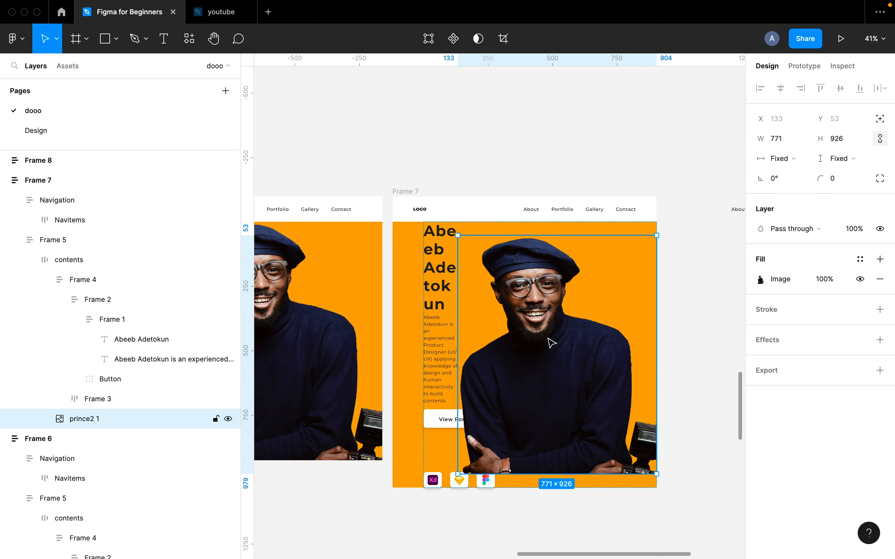
{"action": "left_click", "coordinate": [457, 475]}
{"action": "left_click_drag", "start_coordinate": [457, 475], "coordinate": [504, 404]}
{"action": "left_click", "coordinate": [520, 465]}
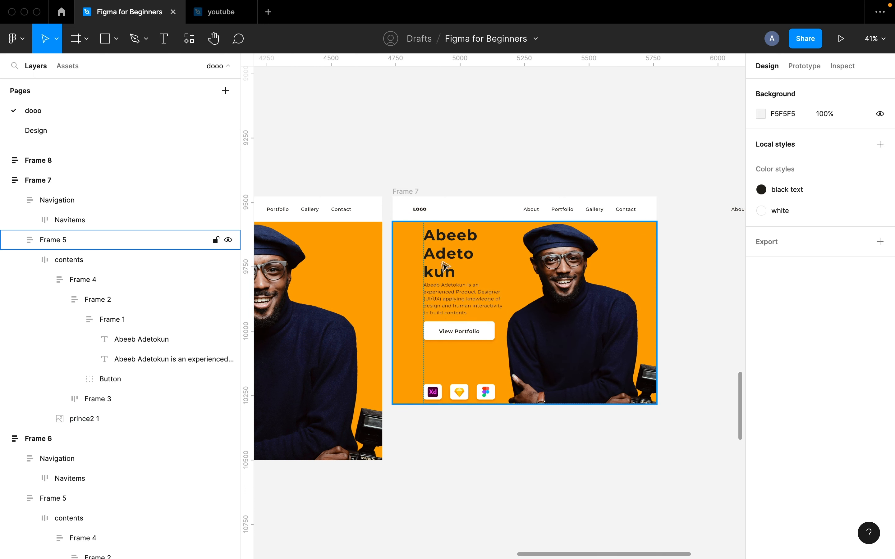
Set the left padding of the hero section in the 1024-wide frame to 80.
{"action": "left_click", "coordinate": [412, 342]}
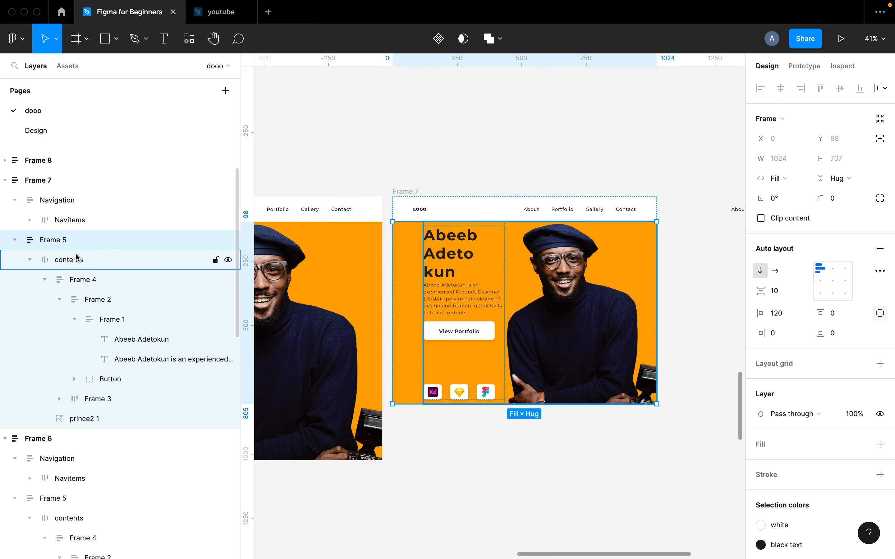
{"action": "left_click", "coordinate": [780, 314]}
{"action": "type", "text": "80"}
{"action": "key", "text": "Return"}
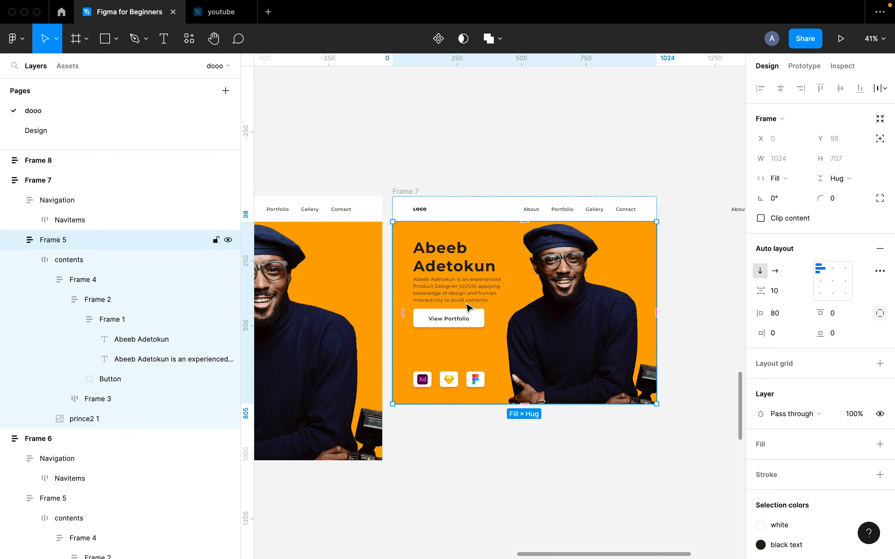
{"action": "scroll", "coordinate": [469, 307], "scroll_direction": "up", "scroll_amount": 3, "text": "ctrl"}
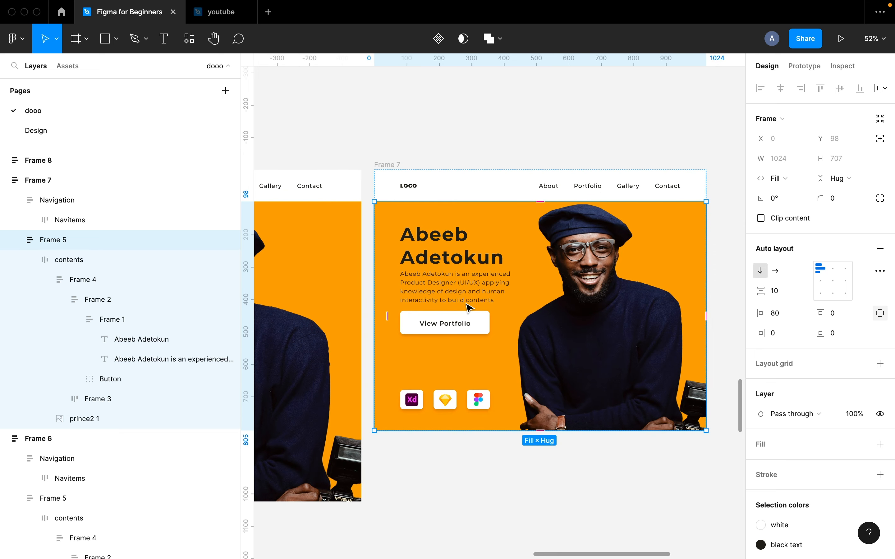
{"action": "left_click", "coordinate": [539, 125]}
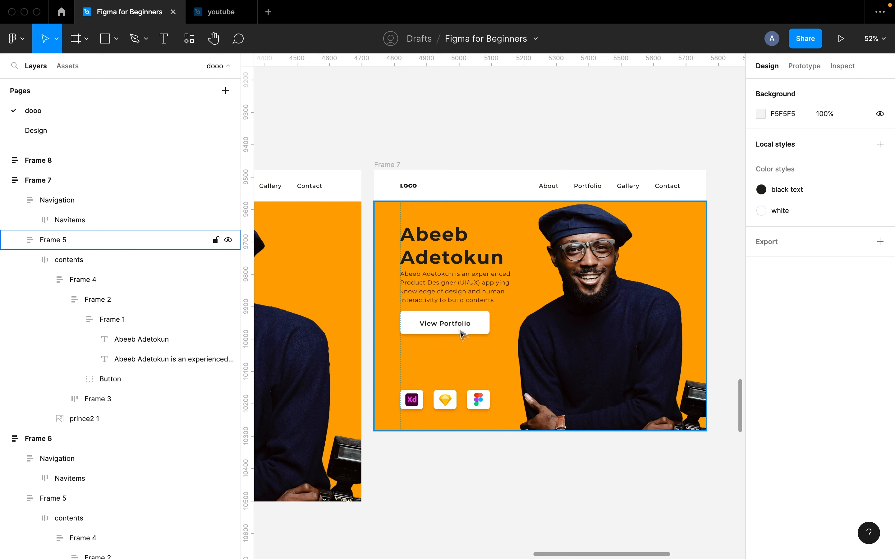
Try a spacing of 150 between the View Portfolio button and the tool icons in the 1024-wide frame, and reduce it to 120.
{"action": "double_click", "coordinate": [452, 325]}
{"action": "double_click", "coordinate": [452, 325]}
{"action": "double_click", "coordinate": [452, 324]}
{"action": "left_click", "coordinate": [509, 381]}
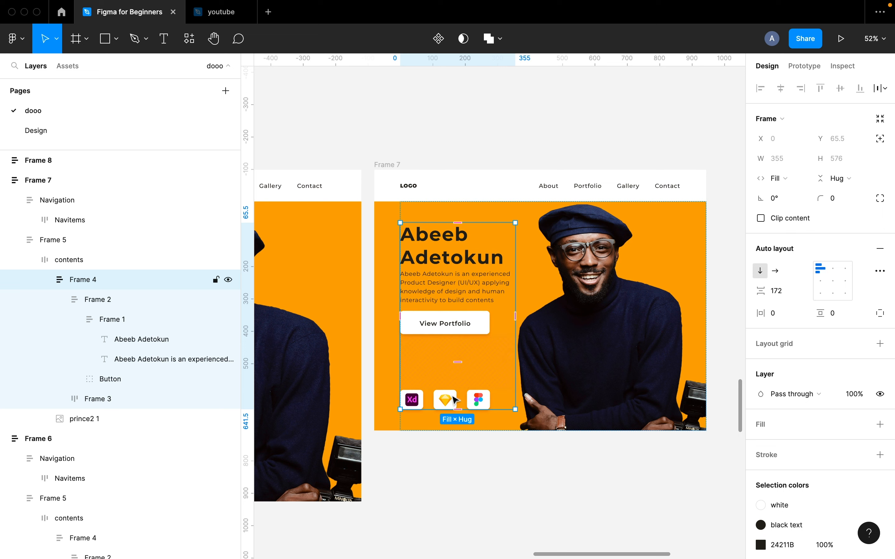
{"action": "left_click", "coordinate": [458, 361]}
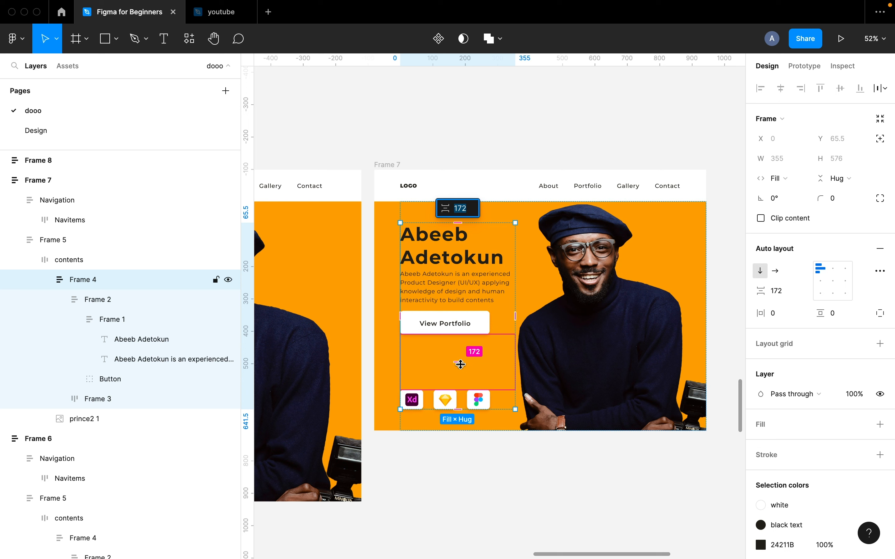
{"action": "key", "text": "Return"}
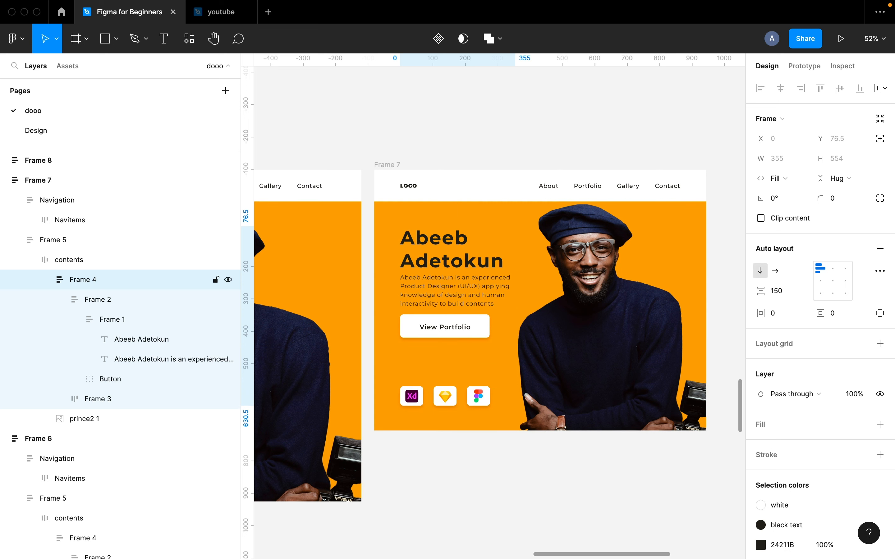
{"action": "left_click", "coordinate": [455, 365]}
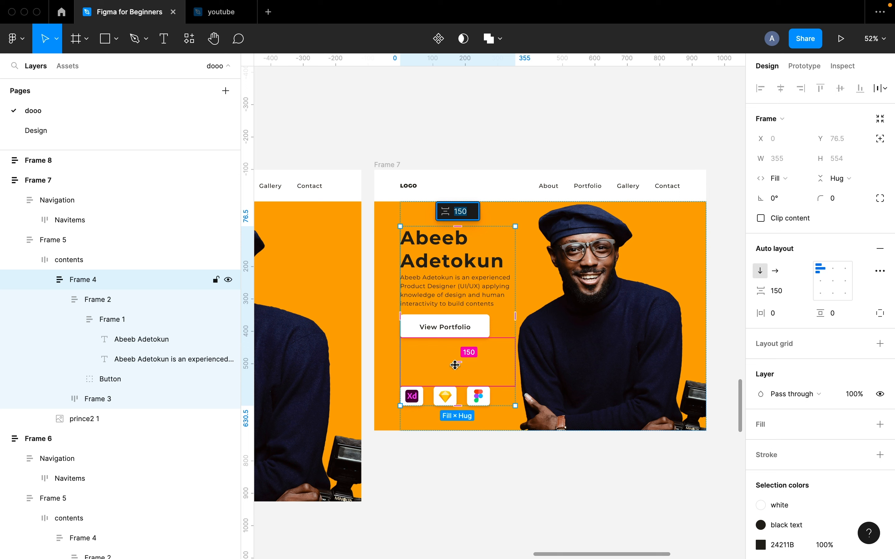
{"action": "type", "text": "12"}
{"action": "key", "text": "Return"}
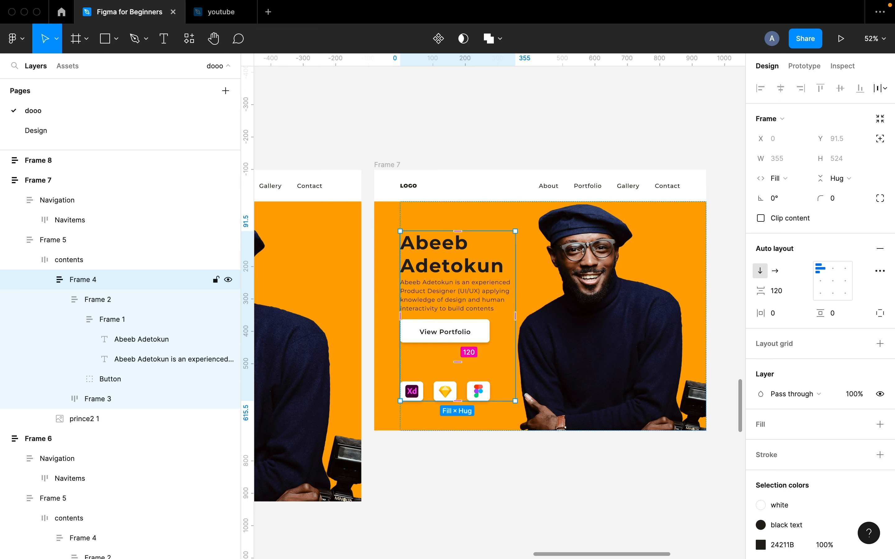
Compare the adjusted 1024-wide page with the original 1440-wide page.
{"action": "scroll", "coordinate": [485, 273], "scroll_direction": "down", "scroll_amount": 5}
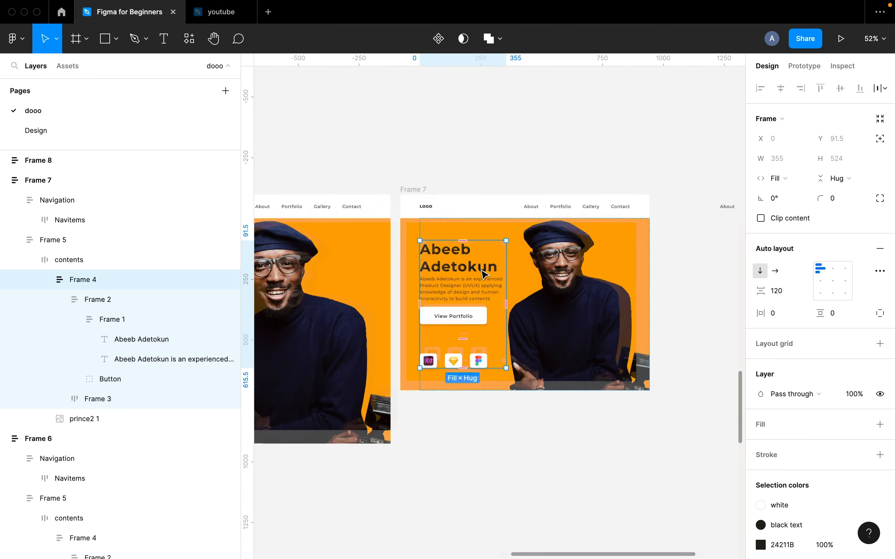
{"action": "scroll", "coordinate": [554, 146], "scroll_direction": "left", "scroll_amount": 5}
{"action": "left_click", "coordinate": [553, 145]}
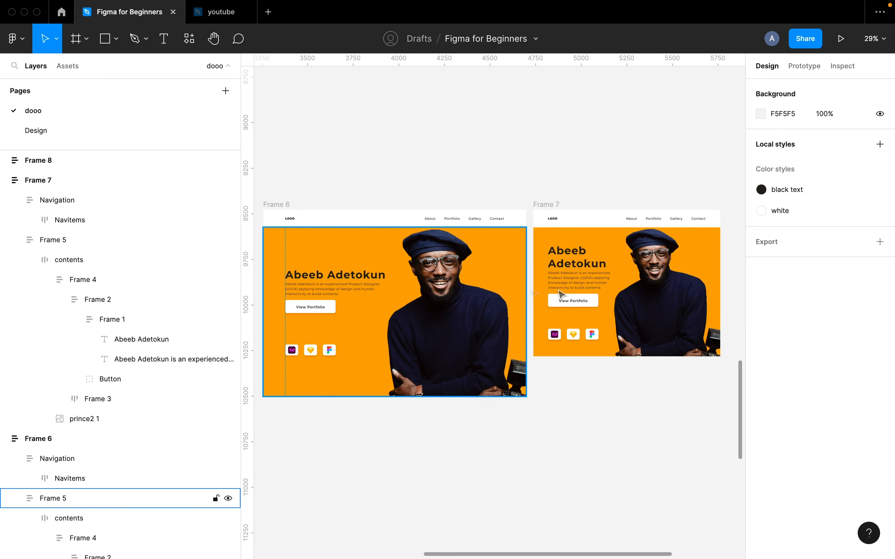
{"action": "scroll", "coordinate": [592, 299], "scroll_direction": "right", "scroll_amount": 1}
{"action": "scroll", "coordinate": [598, 299], "scroll_direction": "up", "scroll_amount": 1}
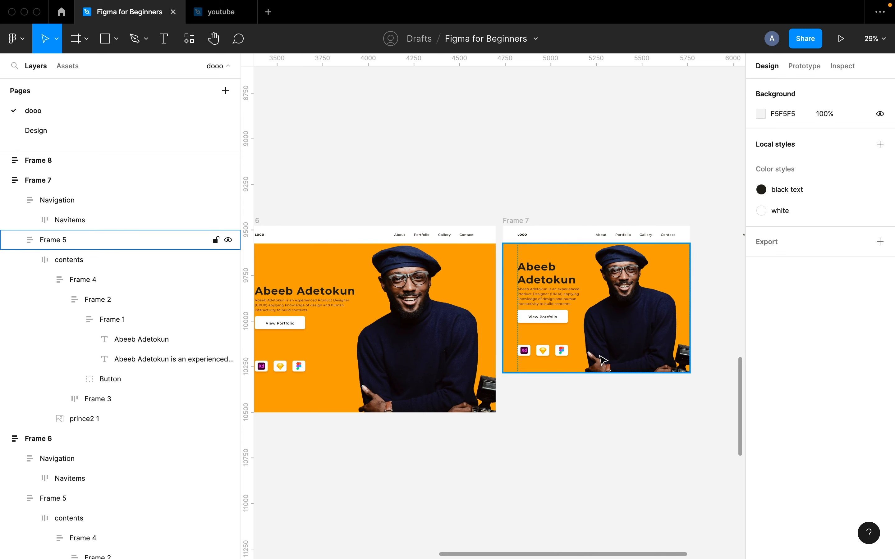
Set the horizontal padding of the navigation bar in the 390-wide frame to 16.
{"action": "scroll", "coordinate": [603, 361], "scroll_direction": "right", "scroll_amount": 2}
{"action": "scroll", "coordinate": [569, 368], "scroll_direction": "right", "scroll_amount": 9}
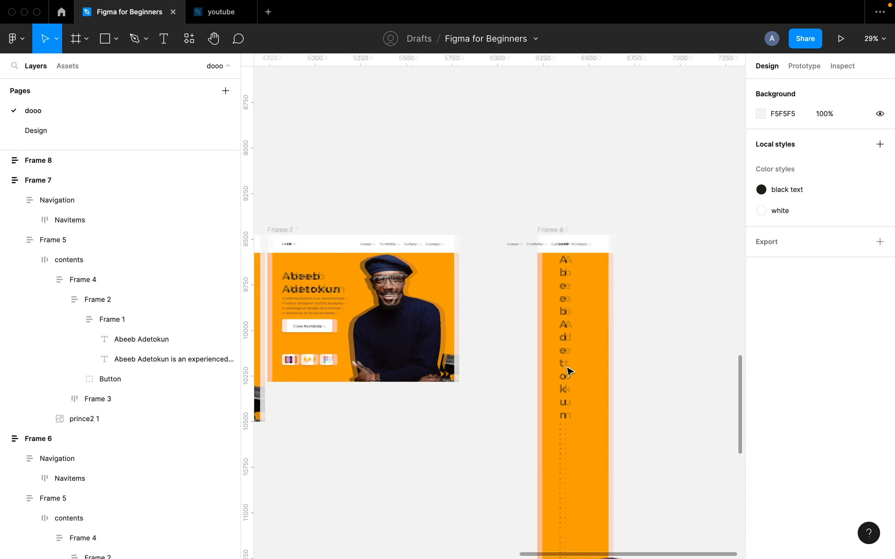
{"action": "scroll", "coordinate": [537, 296], "scroll_direction": "down", "scroll_amount": 6}
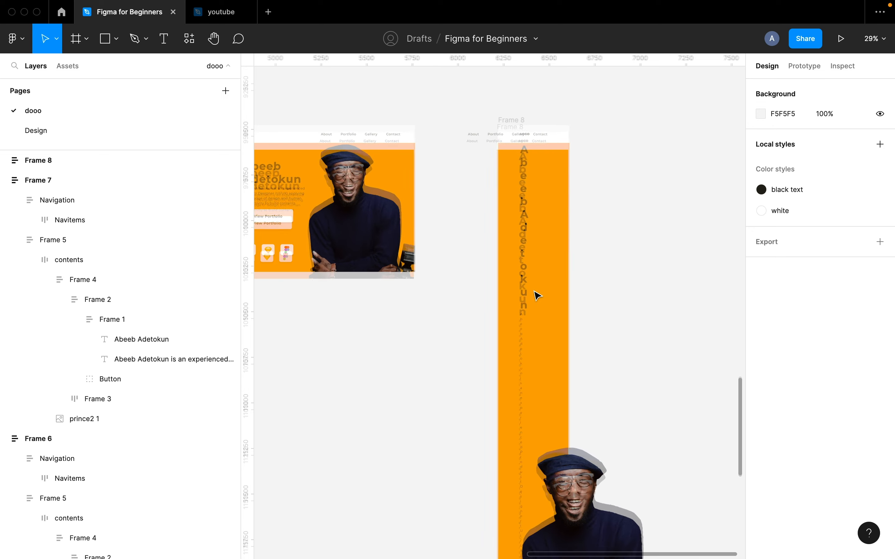
{"action": "scroll", "coordinate": [551, 96], "scroll_direction": "up", "scroll_amount": 5}
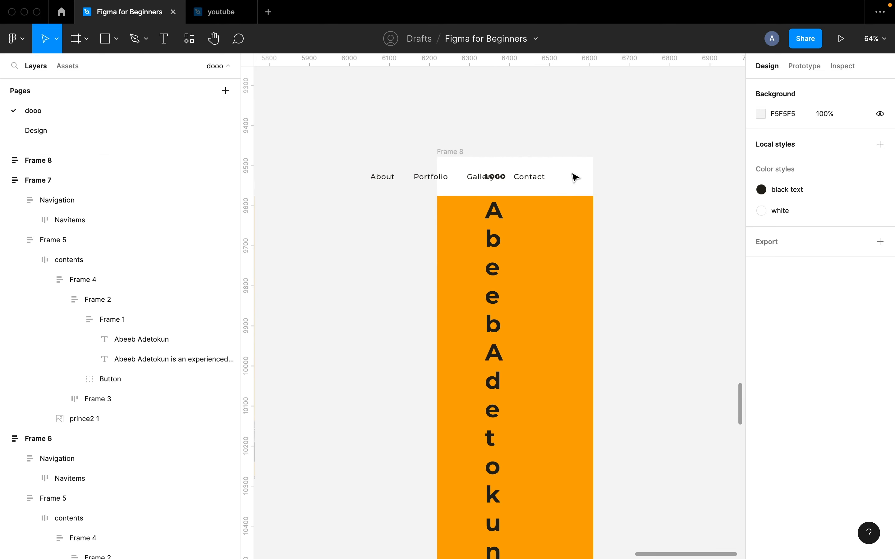
{"action": "left_click", "coordinate": [576, 178]}
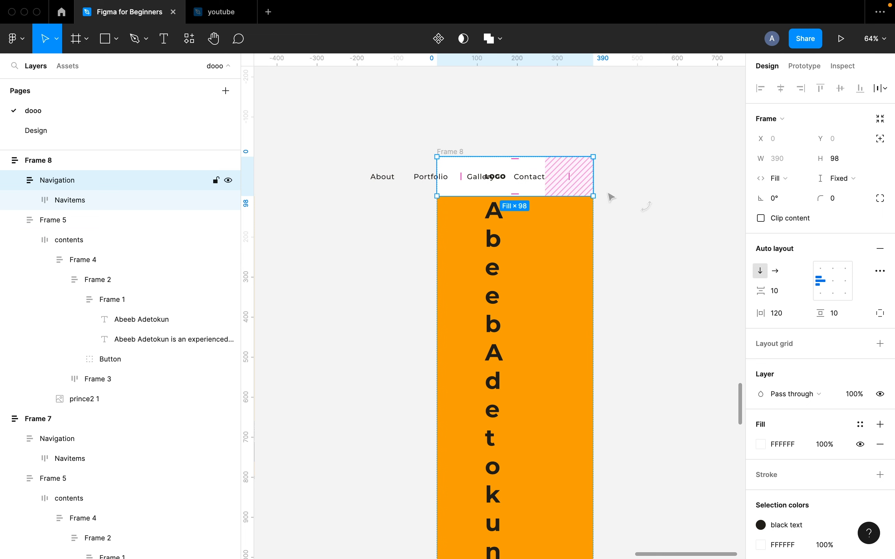
{"action": "left_click", "coordinate": [784, 313]}
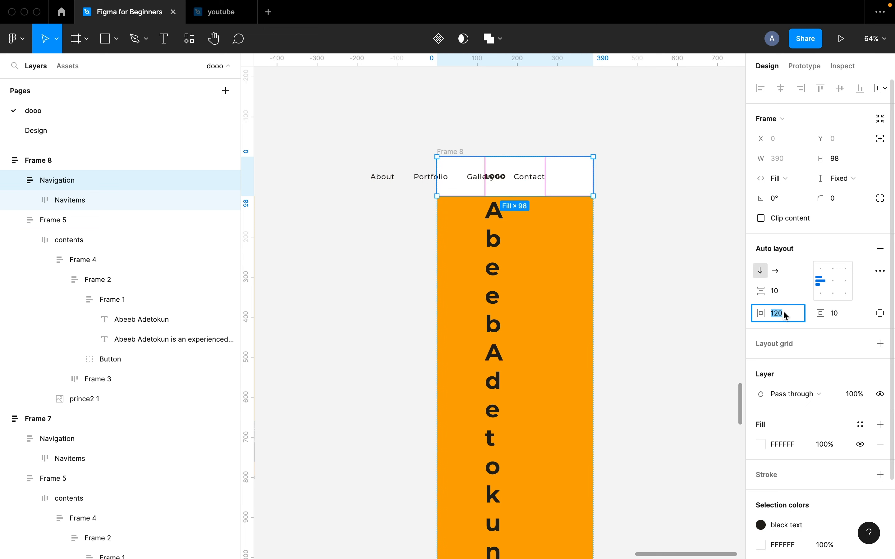
{"action": "type", "text": "16"}
{"action": "key", "text": "Return"}
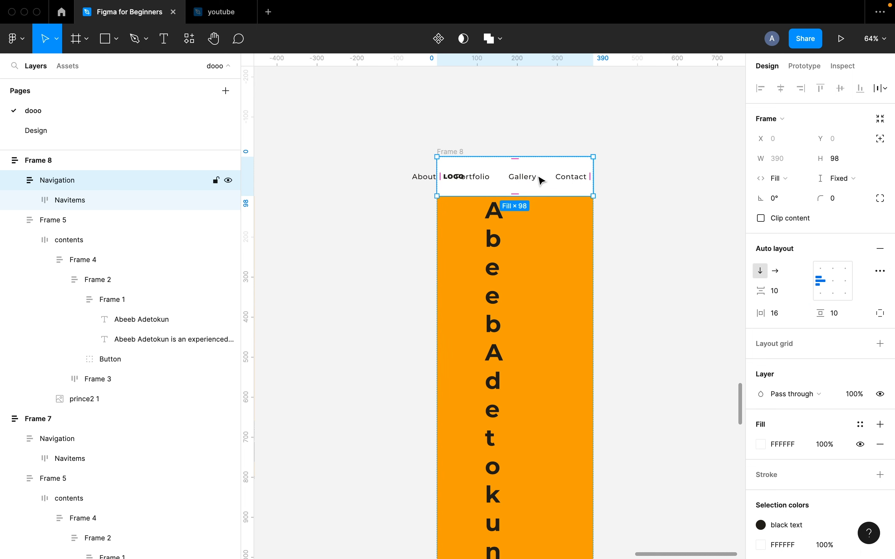
Stack the logo and the navigation links vertically in the 390-wide frame with a spacing of 16.
{"action": "scroll", "coordinate": [546, 181], "scroll_direction": "up", "scroll_amount": 3}
{"action": "double_click", "coordinate": [499, 190]}
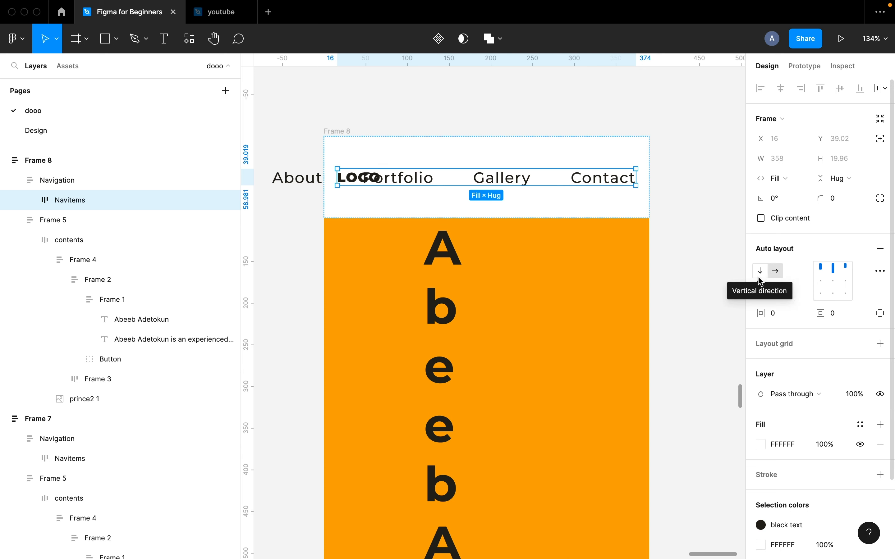
{"action": "left_click", "coordinate": [357, 178]}
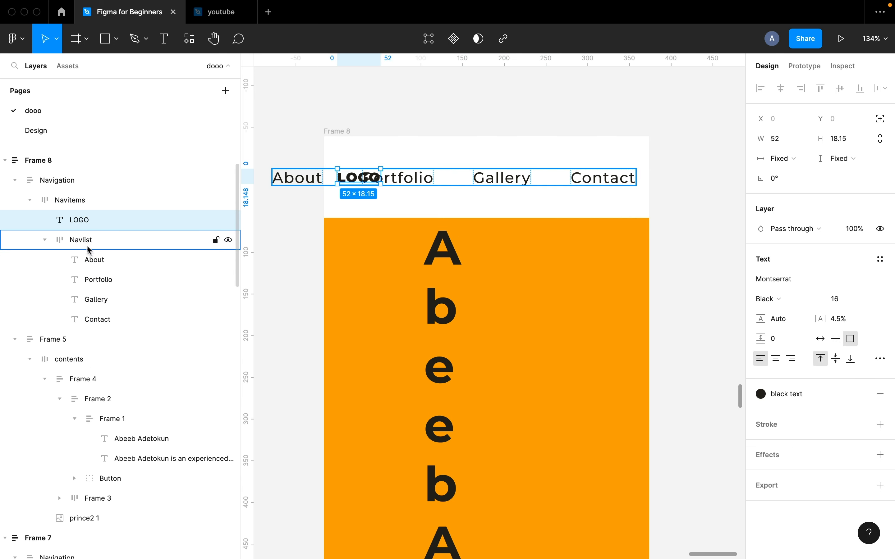
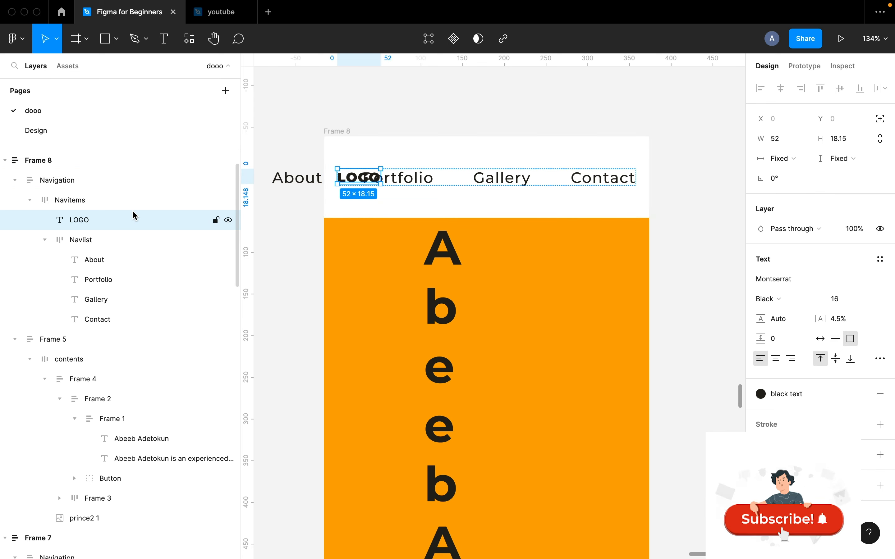
{"action": "left_click", "coordinate": [146, 204]}
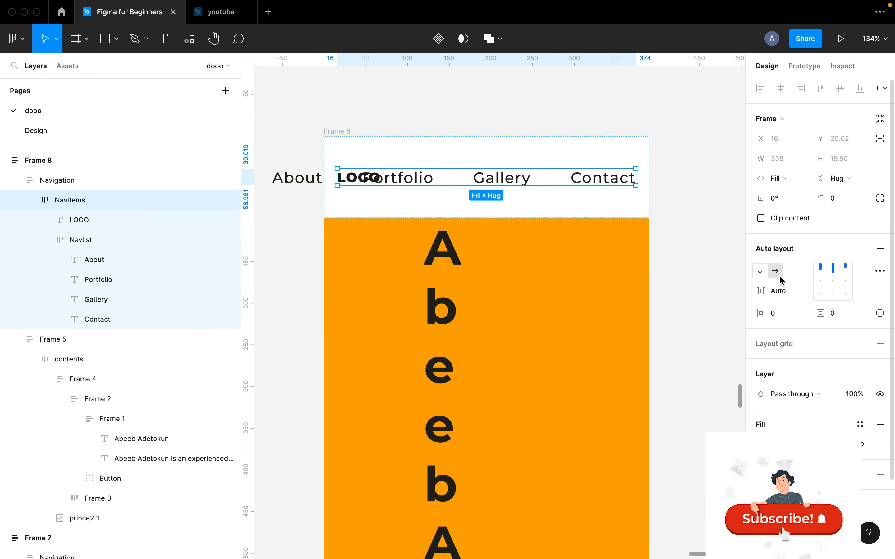
{"action": "left_click", "coordinate": [761, 272]}
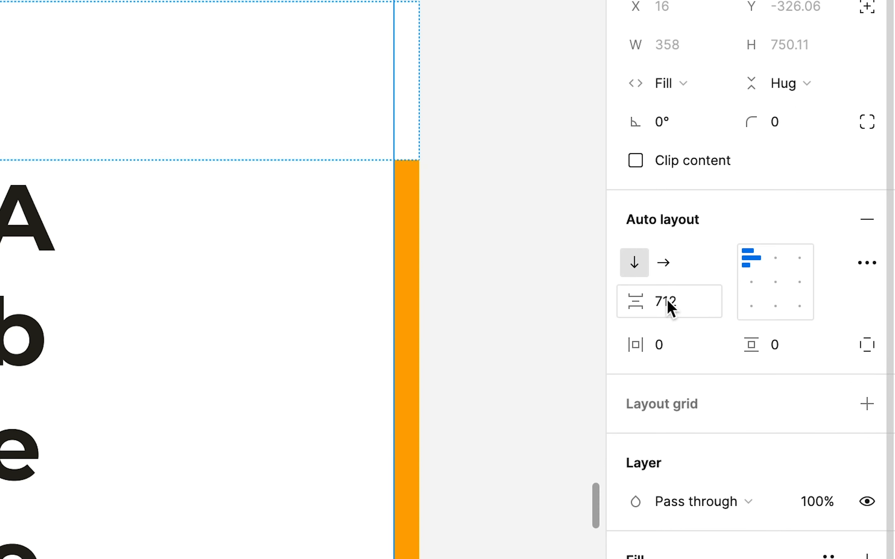
{"action": "left_click", "coordinate": [680, 308]}
{"action": "type", "text": "16"}
{"action": "key", "text": "Return"}
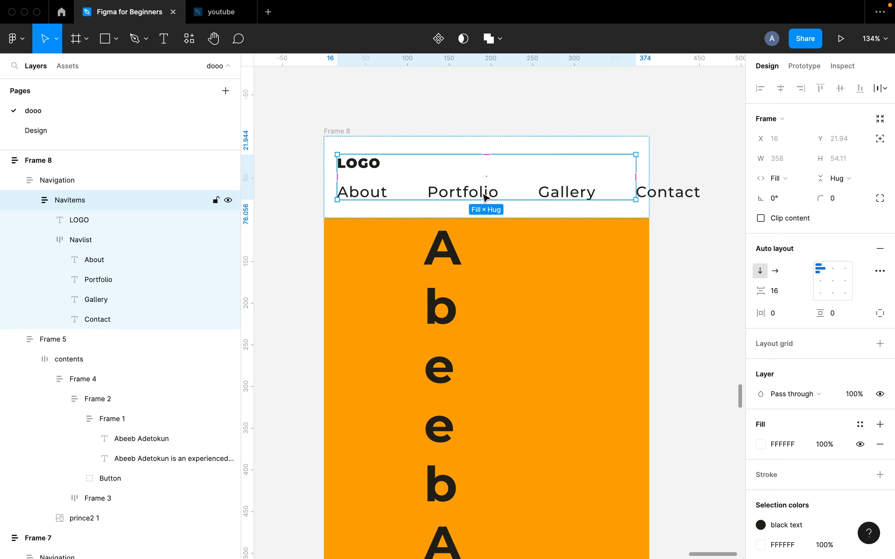
Make the row of navigation links in the 390-wide frame fill its container's width.
{"action": "left_click", "coordinate": [681, 196]}
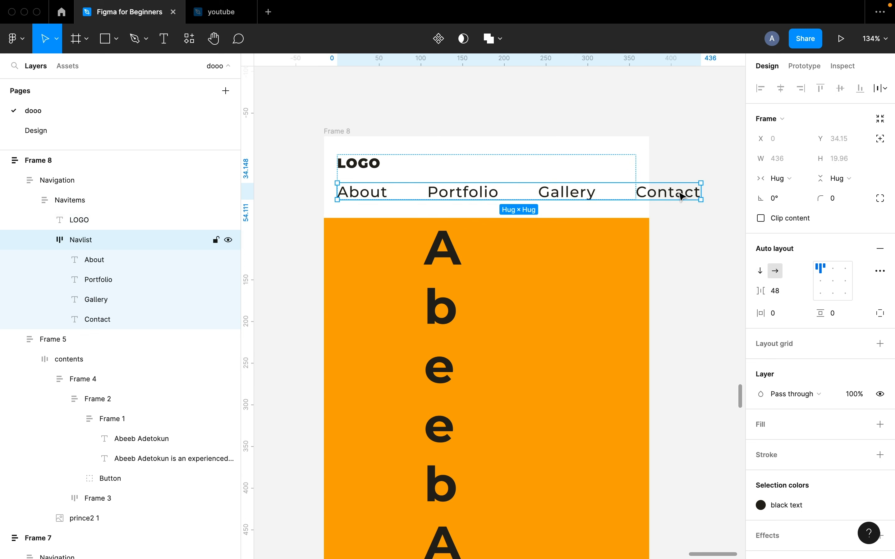
{"action": "left_click", "coordinate": [784, 179]}
{"action": "left_click", "coordinate": [790, 194]}
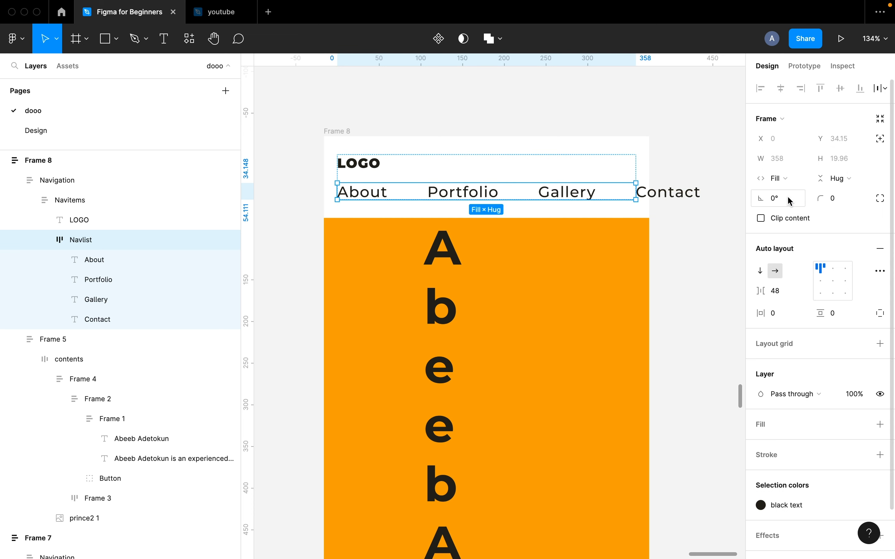
{"action": "key", "text": "Escape"}
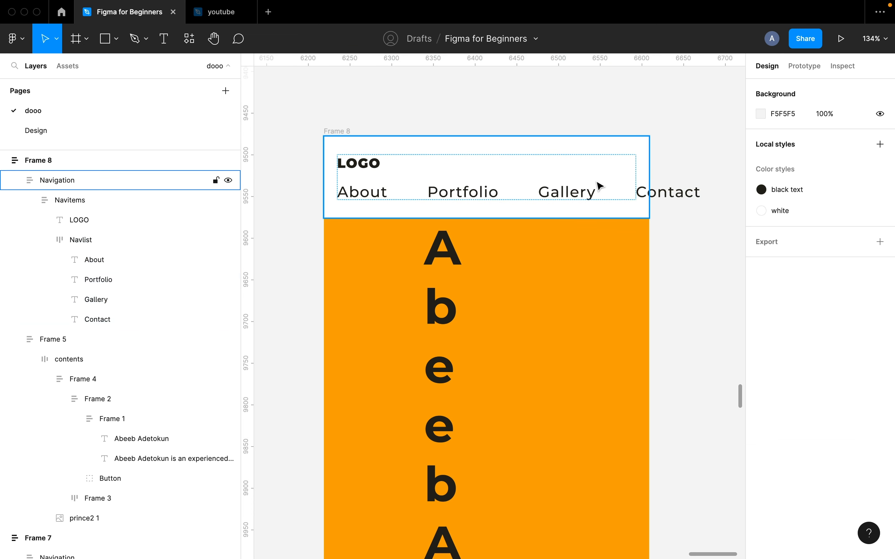
Set the spacing between the mobile navigation links to Auto and check the Space between mode in the advanced layout settings.
{"action": "left_click", "coordinate": [582, 192]}
{"action": "left_click", "coordinate": [583, 192]}
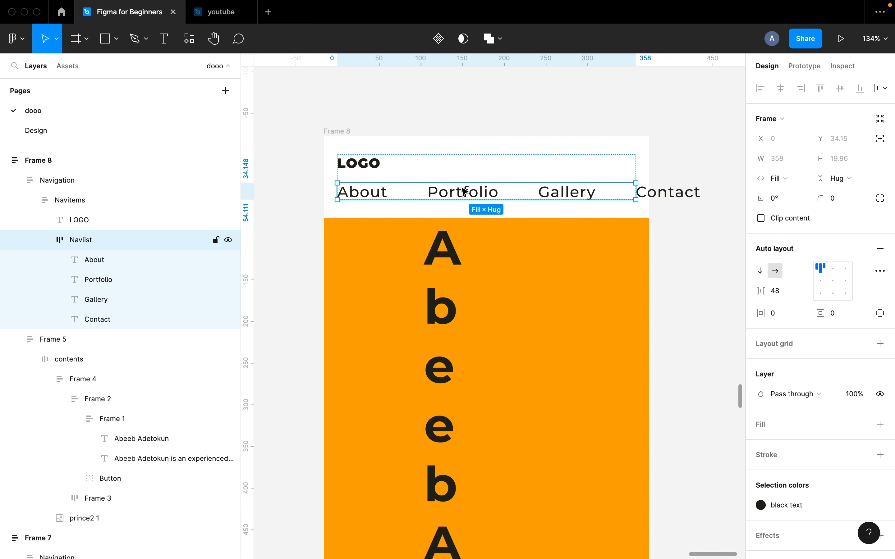
{"action": "left_click", "coordinate": [782, 295]}
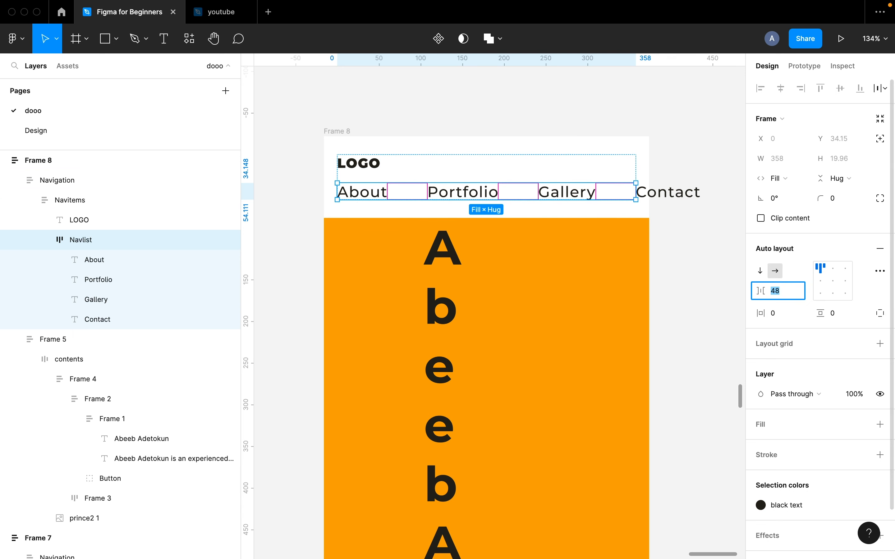
{"action": "type", "text": "o"}
{"action": "key", "text": "Return"}
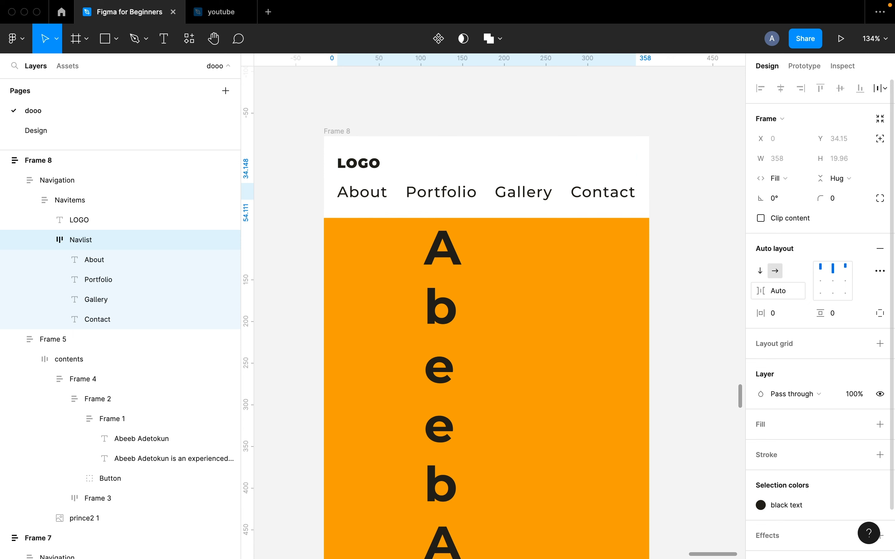
{"action": "left_click", "coordinate": [880, 271]}
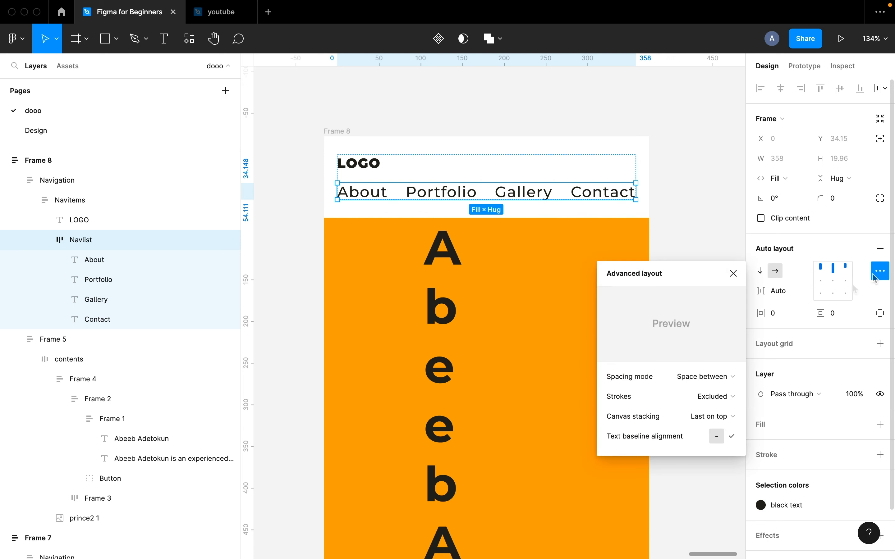
{"action": "left_click", "coordinate": [730, 376]}
{"action": "left_click", "coordinate": [717, 377]}
{"action": "left_click", "coordinate": [674, 230]}
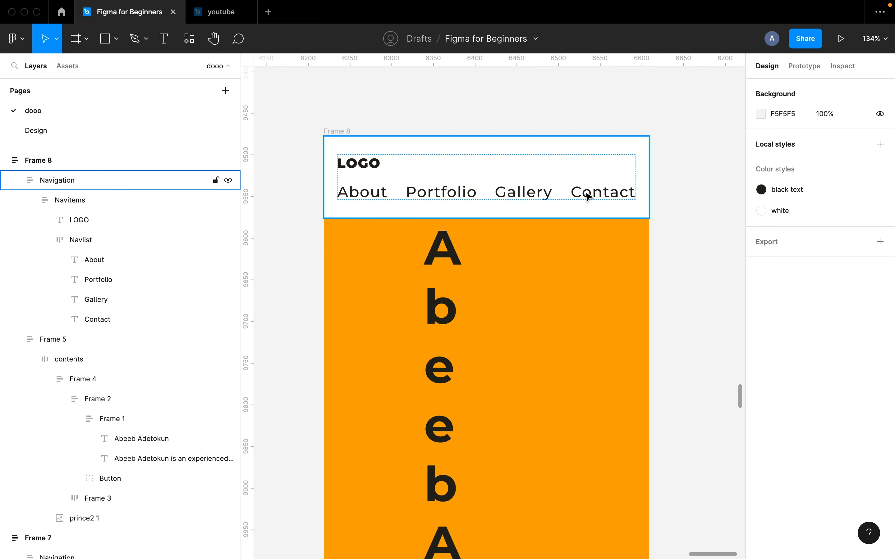
Set the font size of the About, Portfolio, Gallery and Contact links in the 390-wide frame to 14.
{"action": "left_click", "coordinate": [588, 196]}
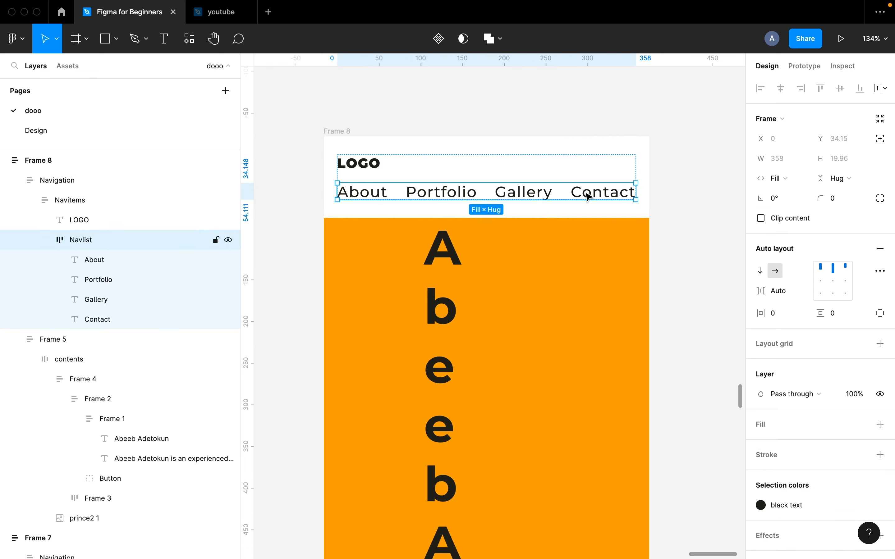
{"action": "left_click", "coordinate": [588, 196]}
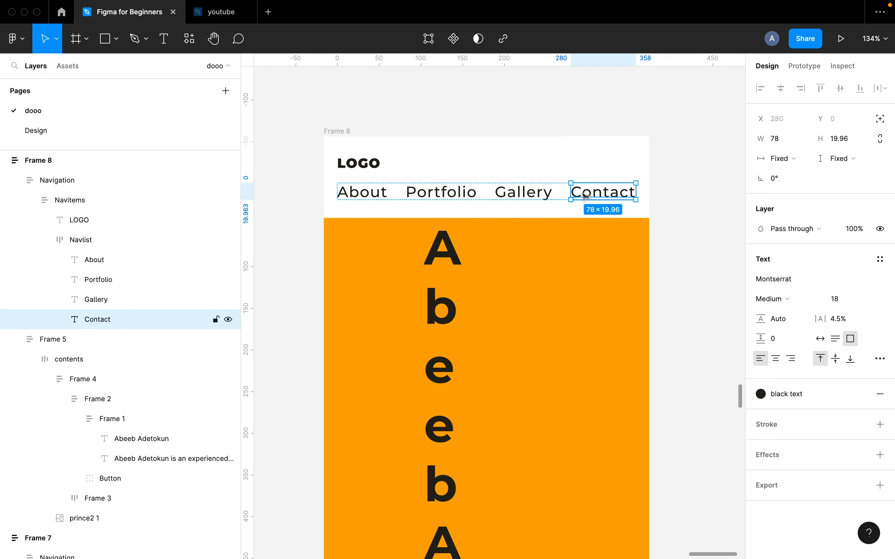
{"action": "left_click", "coordinate": [534, 198], "text": "shift"}
{"action": "left_click", "coordinate": [457, 198], "text": "shift"}
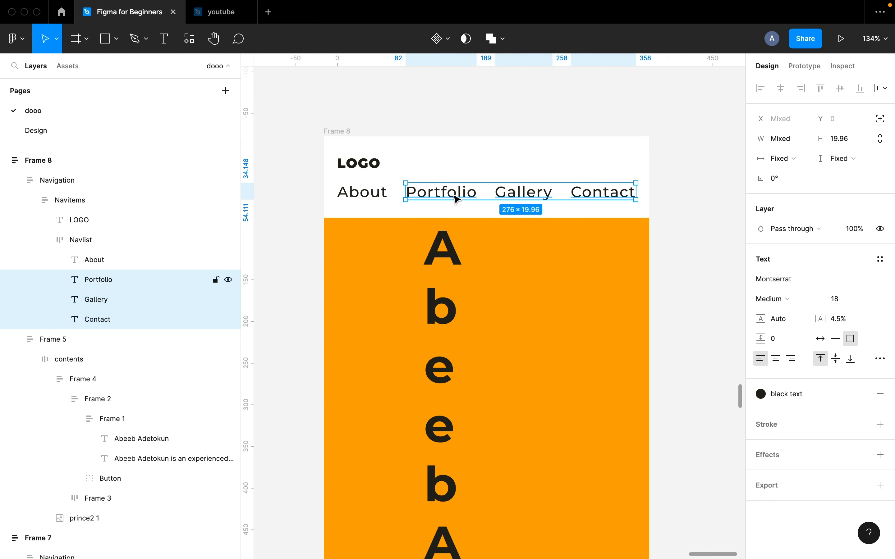
{"action": "left_click", "coordinate": [376, 196], "text": "shift"}
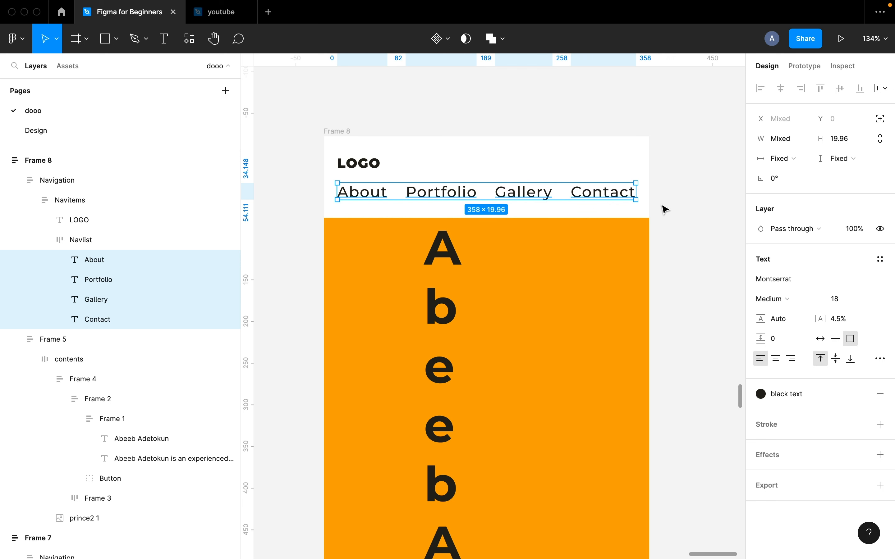
{"action": "left_click", "coordinate": [869, 305]}
{"action": "left_click", "coordinate": [860, 381]}
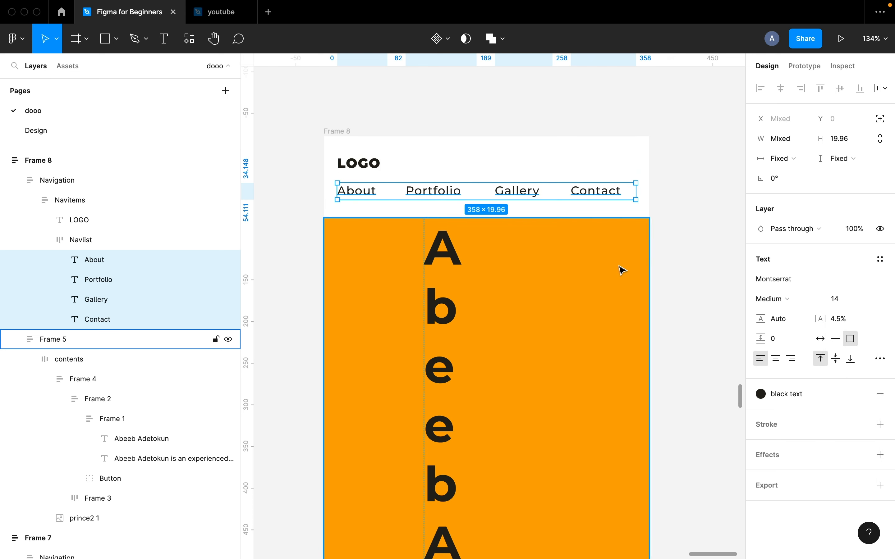
Set the left padding of the orange hero section in the 390-wide frame to 16.
{"action": "scroll", "coordinate": [619, 268], "scroll_direction": "down", "scroll_amount": 6}
{"action": "scroll", "coordinate": [625, 376], "scroll_direction": "up", "scroll_amount": 6}
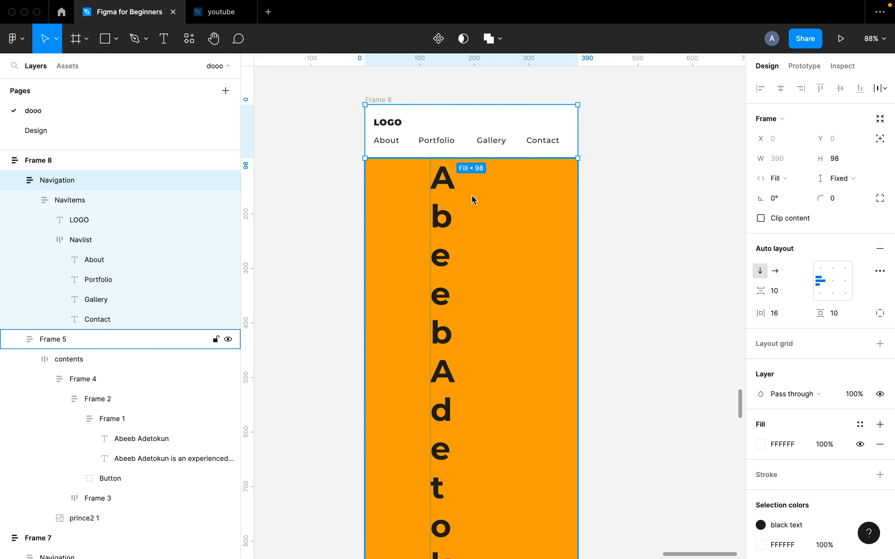
{"action": "left_click", "coordinate": [444, 198]}
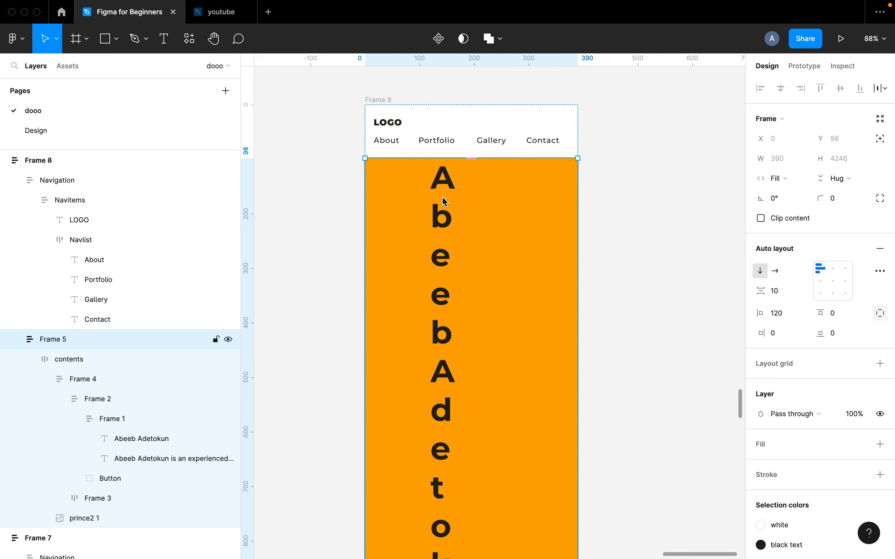
{"action": "left_click", "coordinate": [786, 316]}
{"action": "type", "text": "16"}
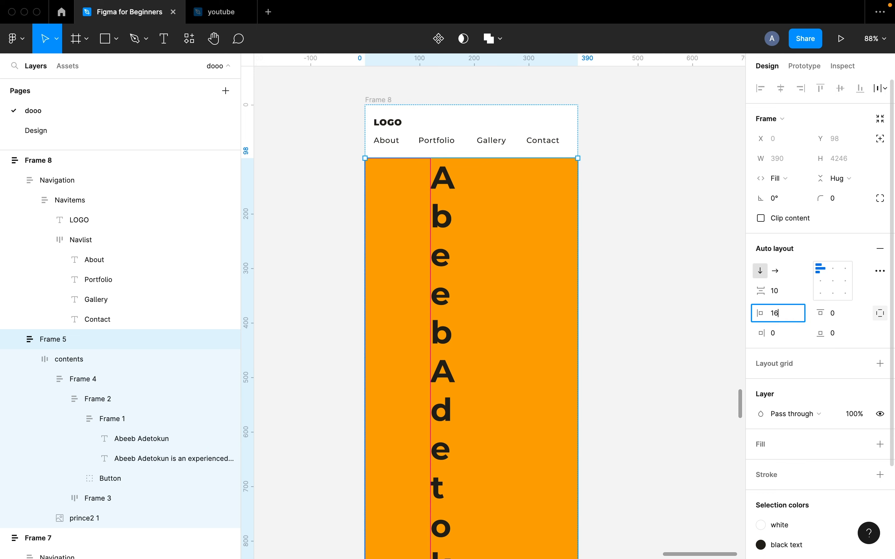
{"action": "key", "text": "Return"}
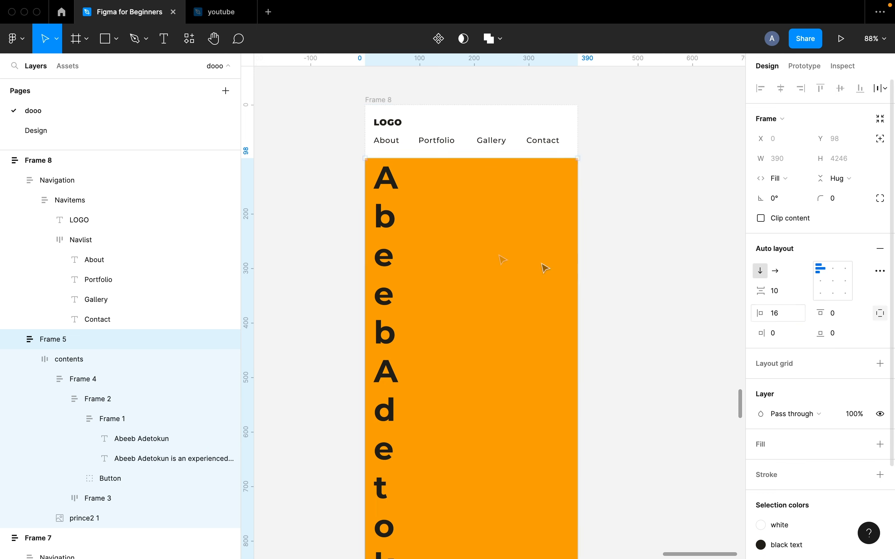
Switch the hero's contents frame in the 390-wide page to vertical direction, stacking the text block above the portrait.
{"action": "scroll", "coordinate": [393, 299], "scroll_direction": "down", "scroll_amount": 2}
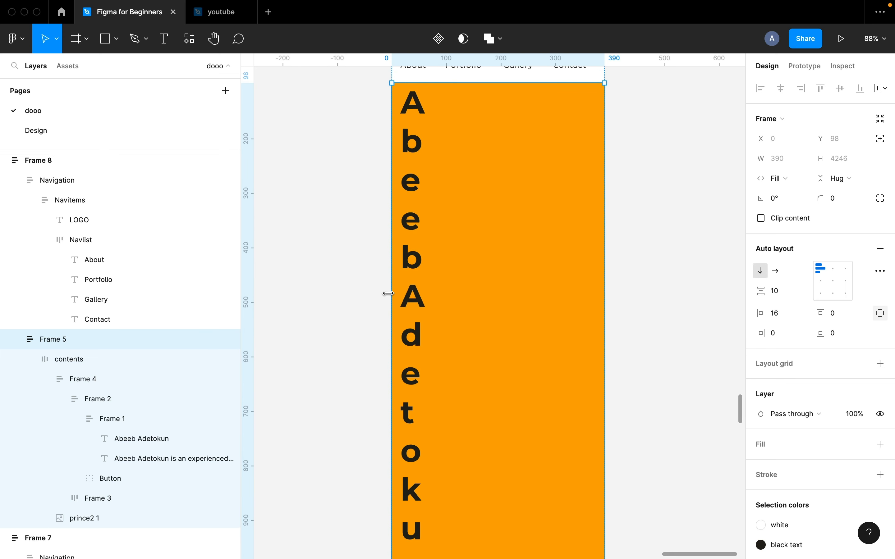
{"action": "scroll", "coordinate": [386, 294], "scroll_direction": "down", "scroll_amount": 3}
{"action": "left_click", "coordinate": [413, 255]}
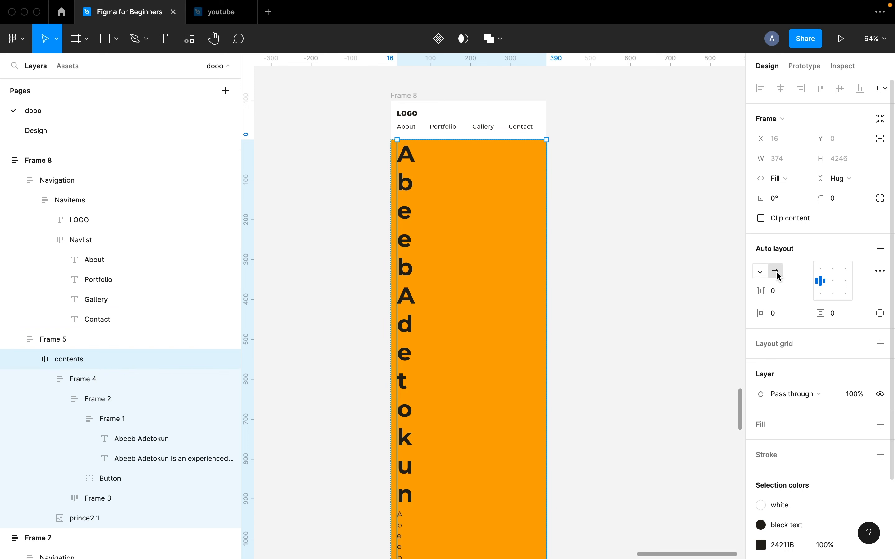
{"action": "left_click", "coordinate": [763, 272]}
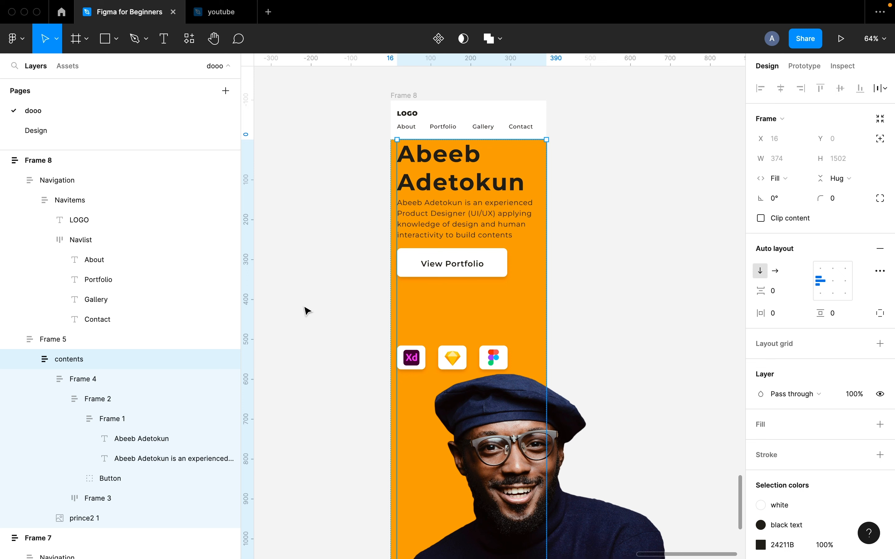
Set the top padding of the orange hero section in the 390-wide frame to 40.
{"action": "left_click", "coordinate": [148, 342]}
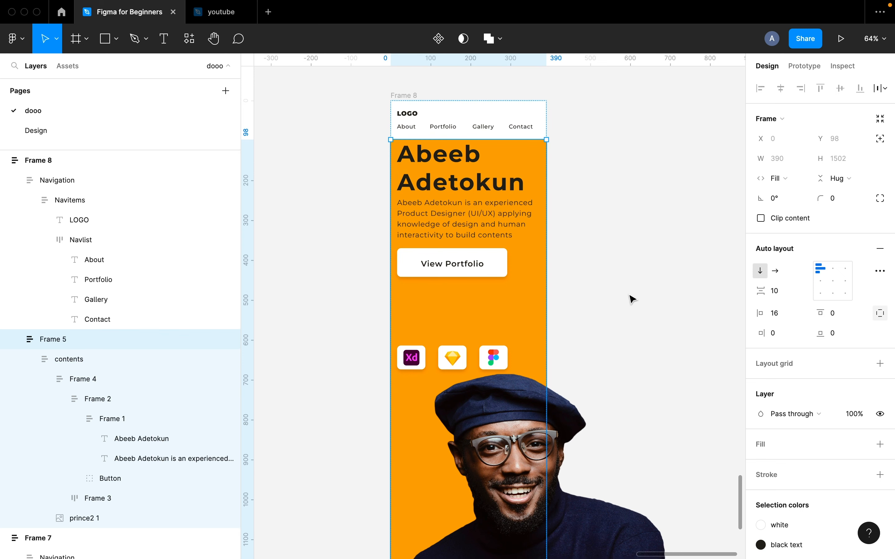
{"action": "left_click", "coordinate": [837, 315]}
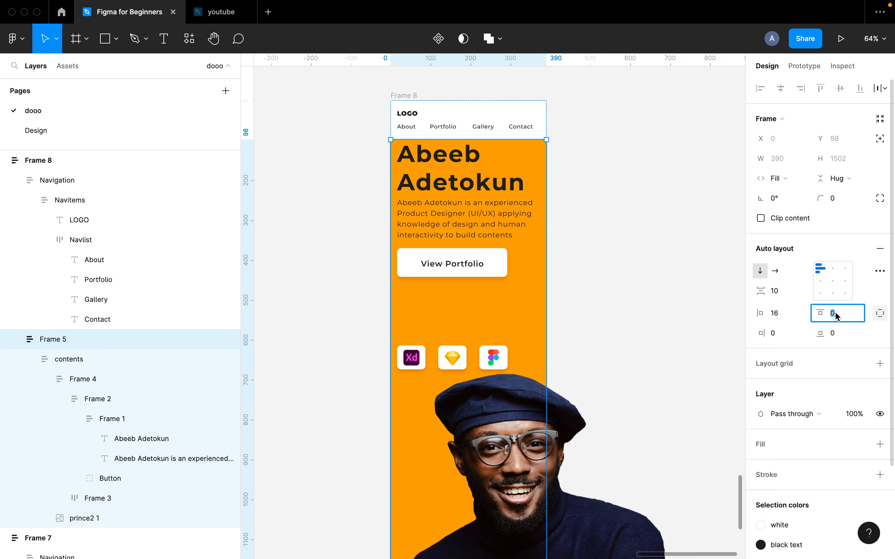
{"action": "type", "text": "40"}
{"action": "key", "text": "Return"}
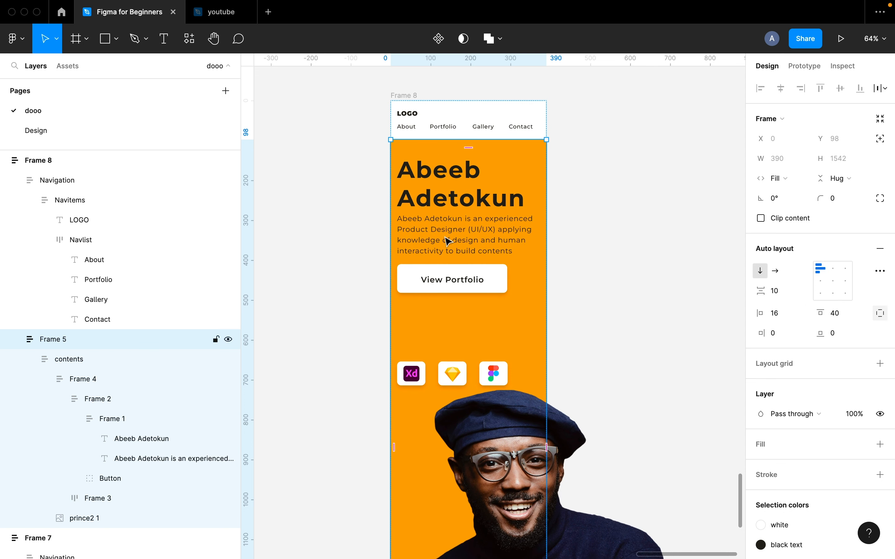
{"action": "scroll", "coordinate": [449, 242], "scroll_direction": "down", "scroll_amount": 2}
{"action": "double_click", "coordinate": [473, 180]}
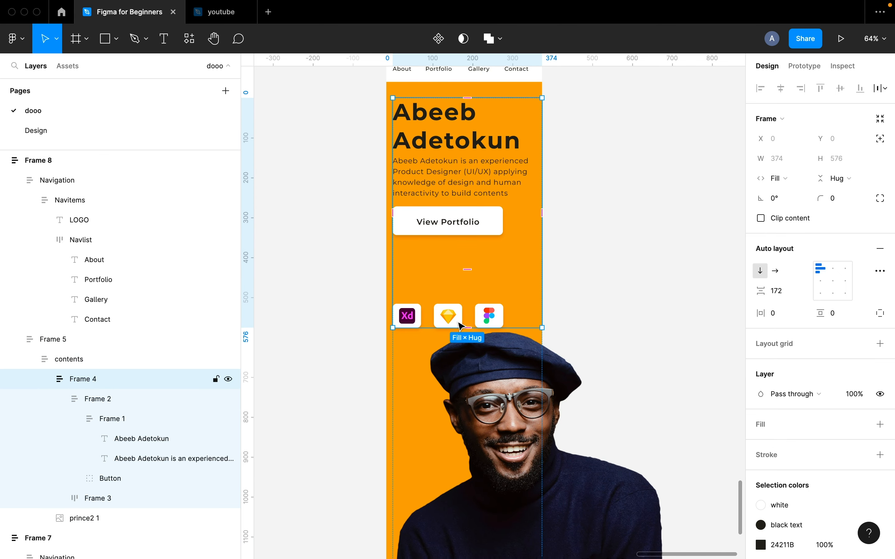
{"action": "left_click", "coordinate": [782, 294]}
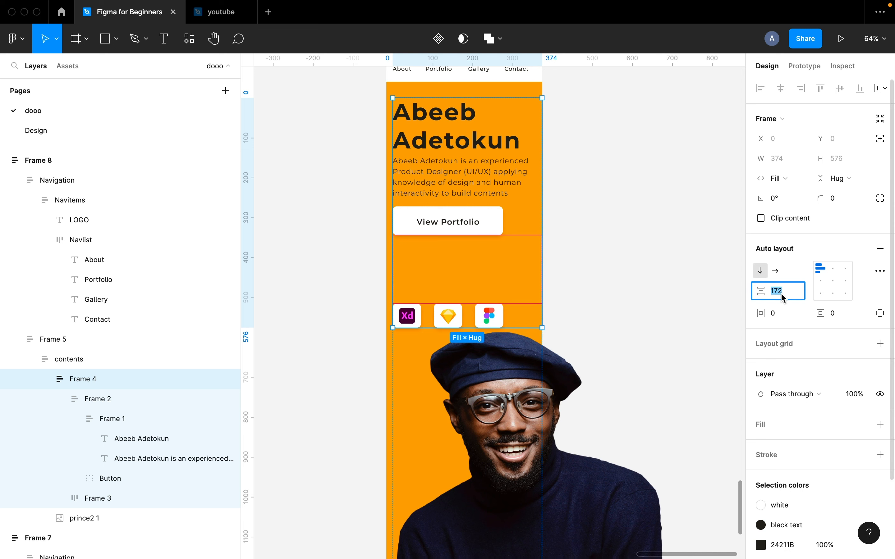
{"action": "left_click", "coordinate": [579, 222]}
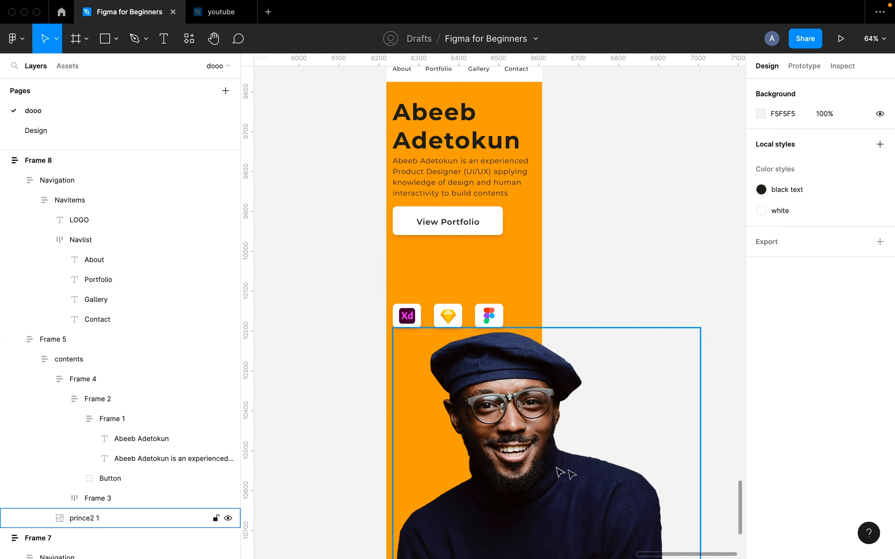
Scale the portrait in the 390-wide frame down to 373 × 448 so it fits inside the orange hero.
{"action": "left_click", "coordinate": [611, 493]}
{"action": "scroll", "coordinate": [611, 493], "scroll_direction": "down", "scroll_amount": 10}
{"action": "scroll", "coordinate": [611, 493], "scroll_direction": "right", "scroll_amount": 2}
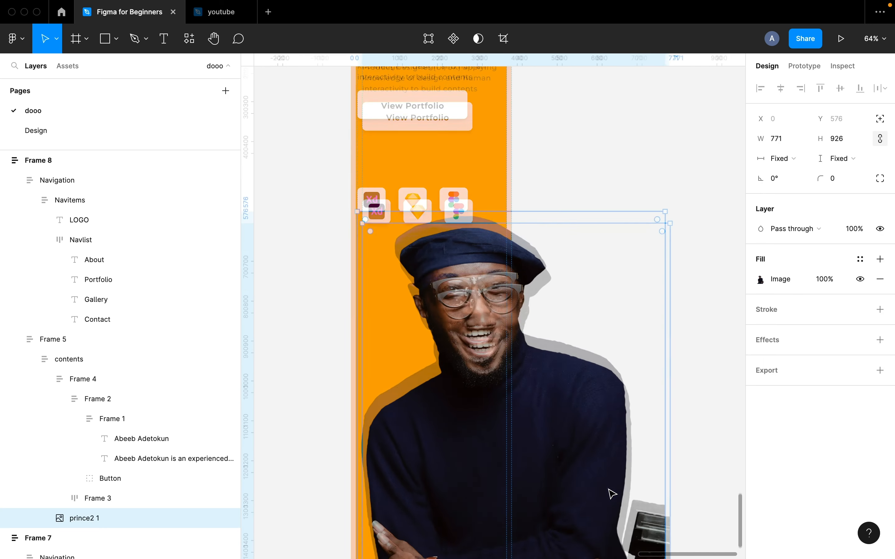
{"action": "left_click_drag", "start_coordinate": [665, 519], "coordinate": [431, 325]}
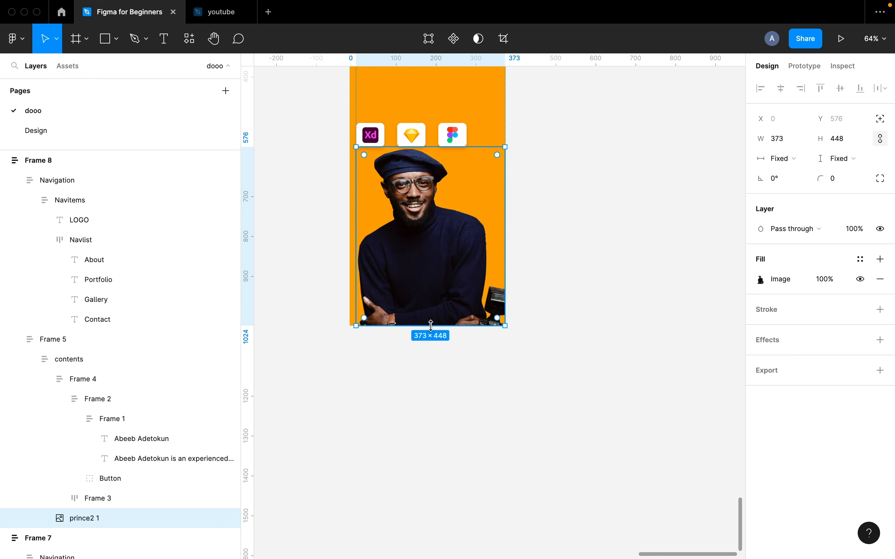
{"action": "scroll", "coordinate": [431, 326], "scroll_direction": "up", "scroll_amount": 5}
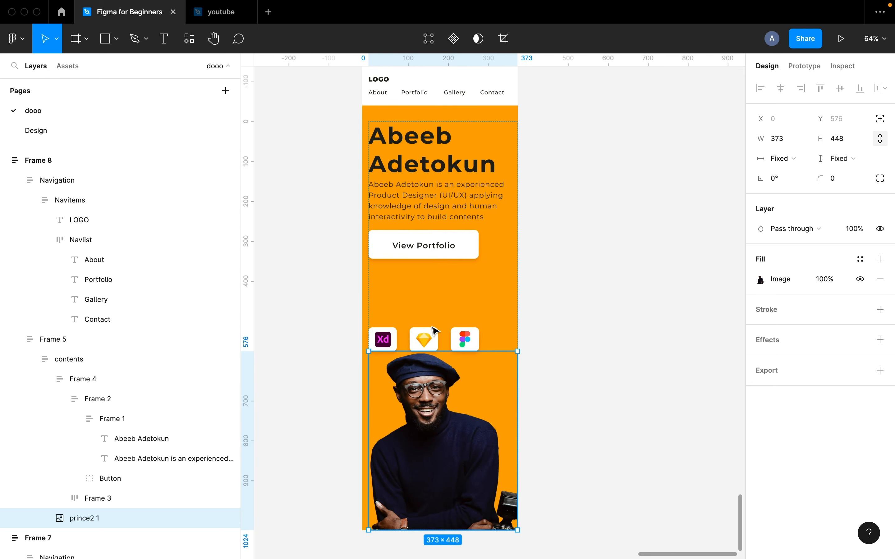
{"action": "left_click", "coordinate": [607, 381]}
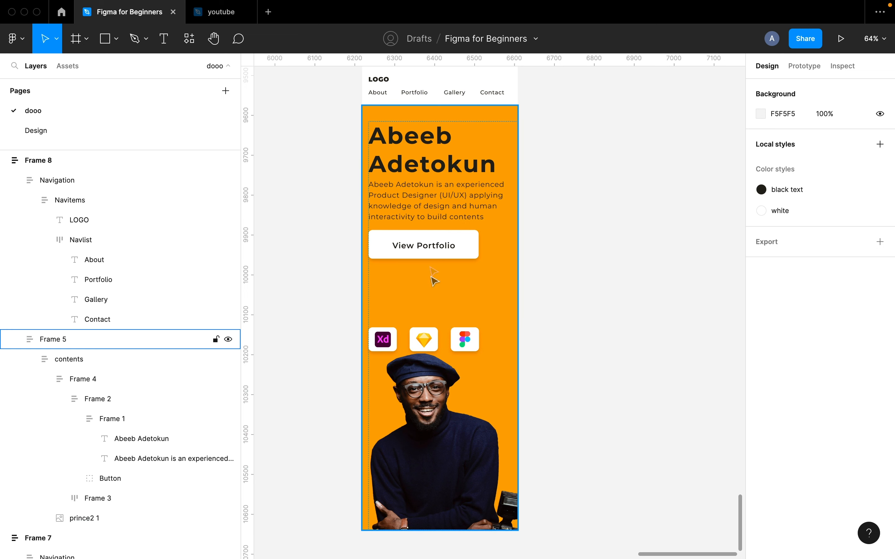
Set the vertical spacing between the View Portfolio button block and the tool icons in the 390-wide frame to 120.
{"action": "left_click", "coordinate": [461, 246]}
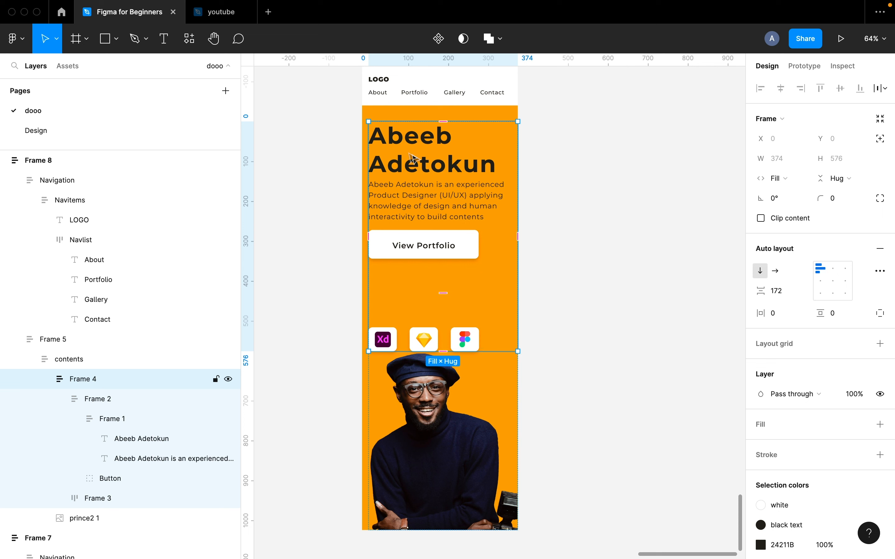
{"action": "left_click", "coordinate": [444, 291]}
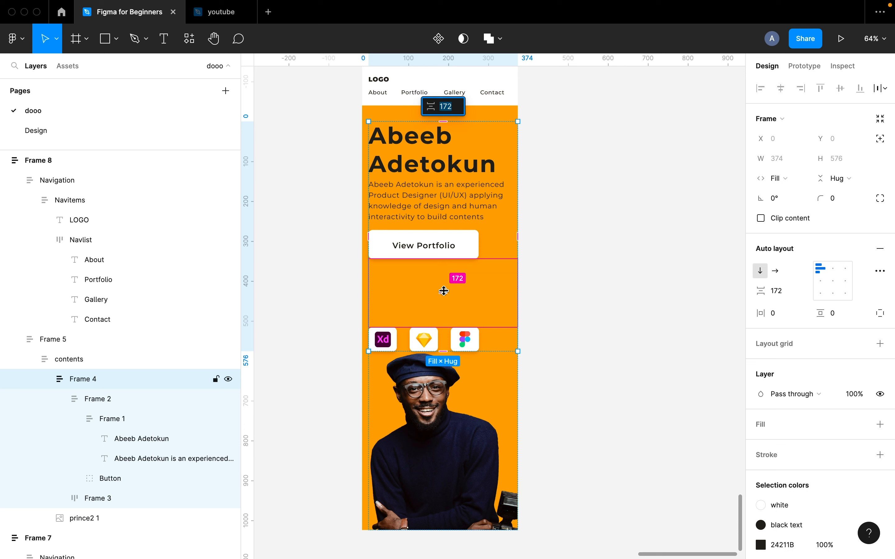
{"action": "type", "text": "120"}
{"action": "key", "text": "Return"}
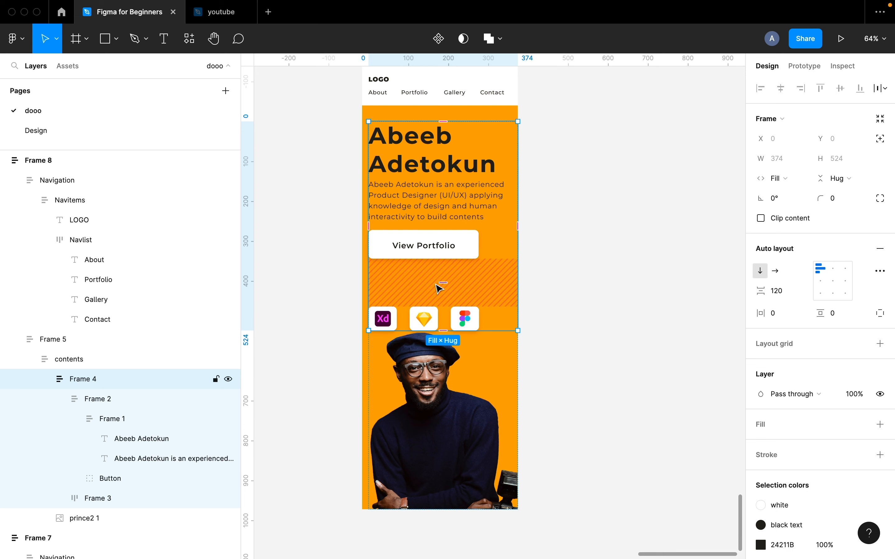
Tighten the vertical spacing in the 390-wide hero's text block until the tool icons sit just below the View Portfolio button.
{"action": "left_click", "coordinate": [440, 282]}
{"action": "left_click_drag", "start_coordinate": [440, 282], "coordinate": [440, 266]}
{"action": "left_click", "coordinate": [439, 266]}
{"action": "left_click", "coordinate": [622, 301]}
Move the row of XD, Sketch and Figma icons out of the text block to below the portrait in the 390-wide frame.
{"action": "scroll", "coordinate": [622, 304], "scroll_direction": "up", "scroll_amount": 3}
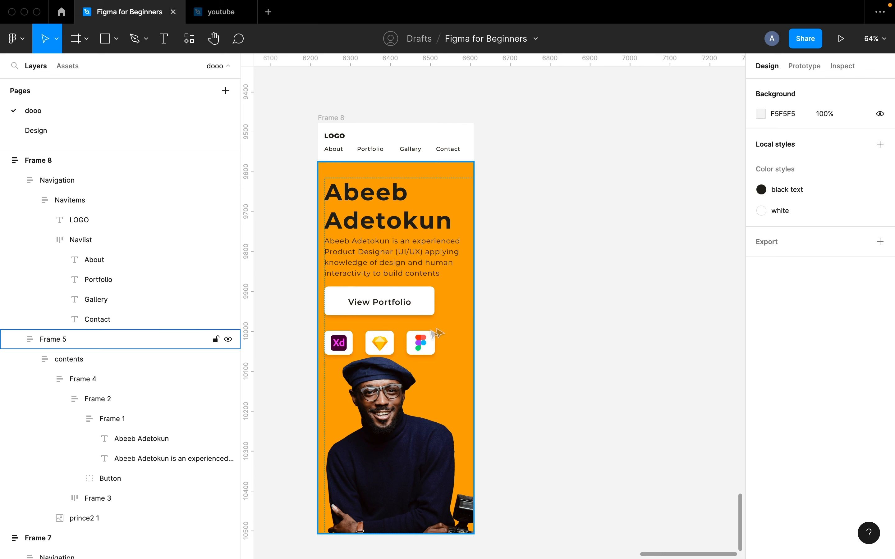
{"action": "double_click", "coordinate": [379, 346]}
{"action": "double_click", "coordinate": [379, 346]}
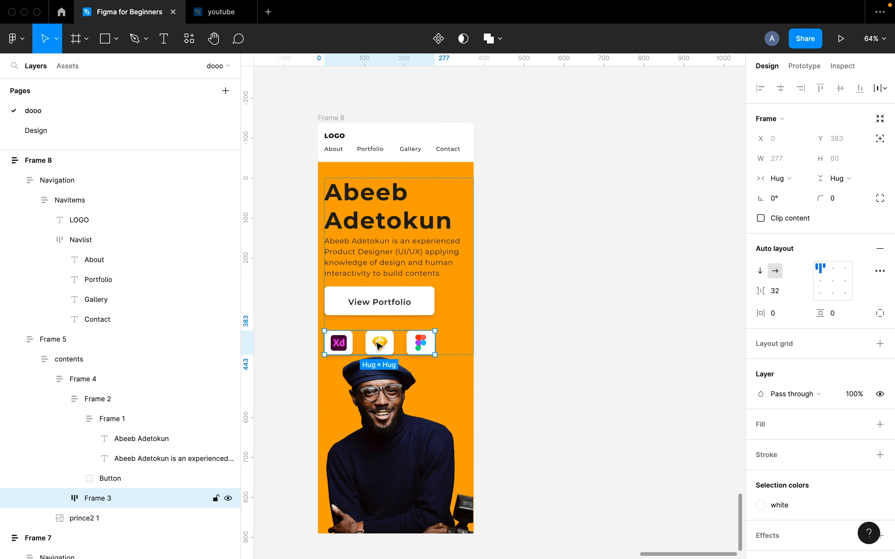
{"action": "double_click", "coordinate": [379, 346]}
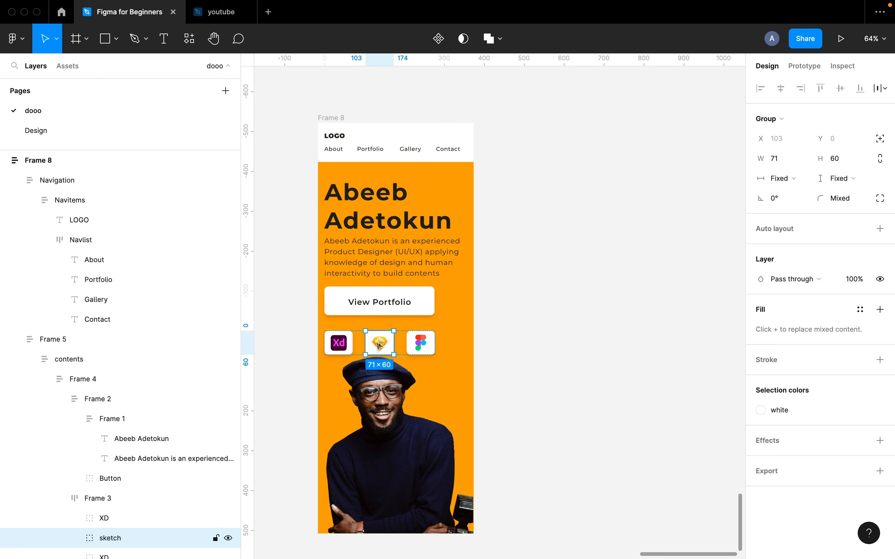
{"action": "left_click", "coordinate": [404, 347]}
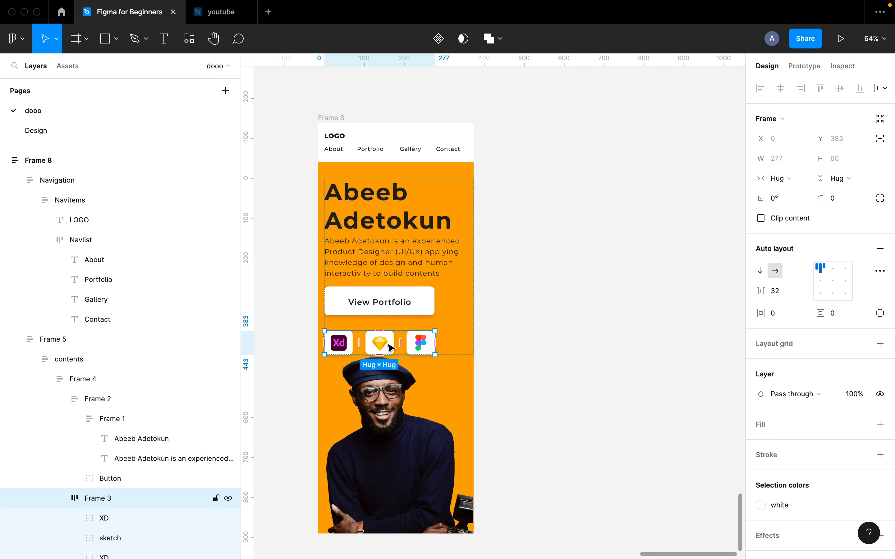
{"action": "left_click_drag", "start_coordinate": [390, 348], "coordinate": [395, 480]}
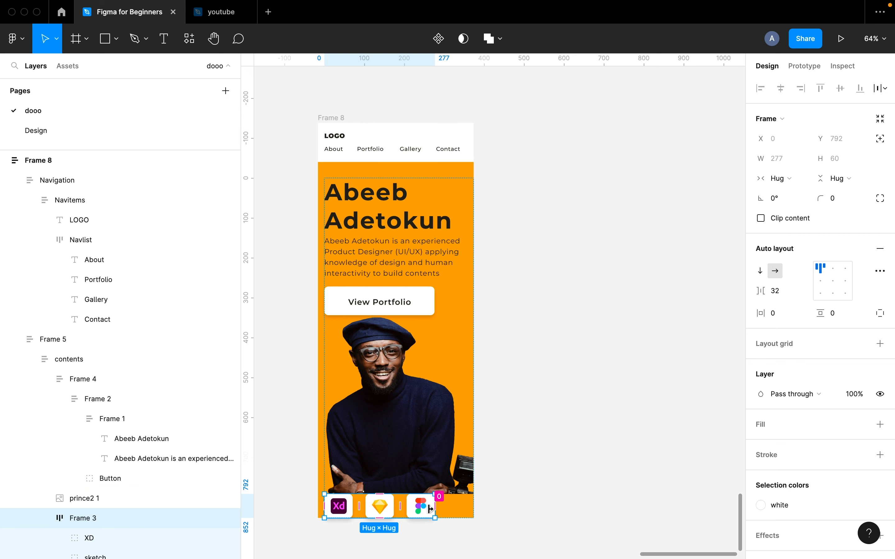
{"action": "left_click", "coordinate": [525, 360]}
Increase the vertical spacing between items in the 390-wide hero's contents frame to about 21.
{"action": "left_click", "coordinate": [409, 330]}
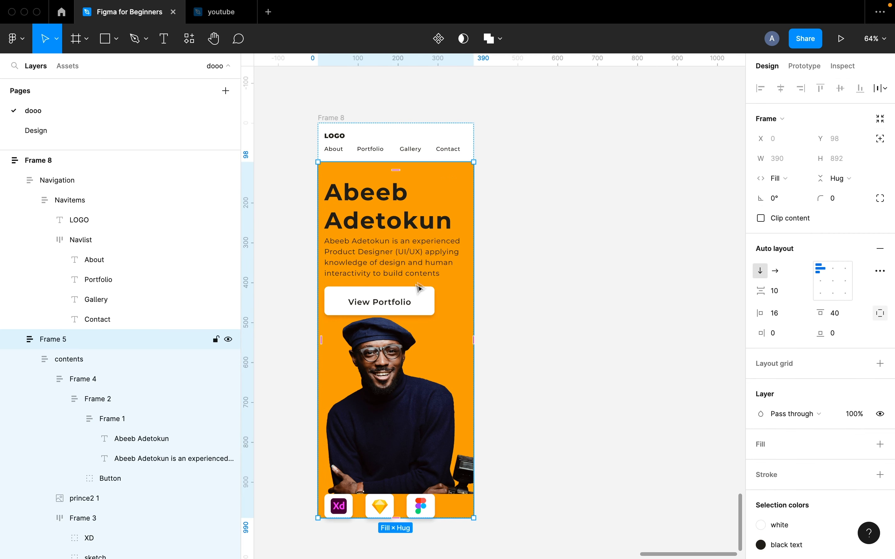
{"action": "left_click", "coordinate": [407, 311]}
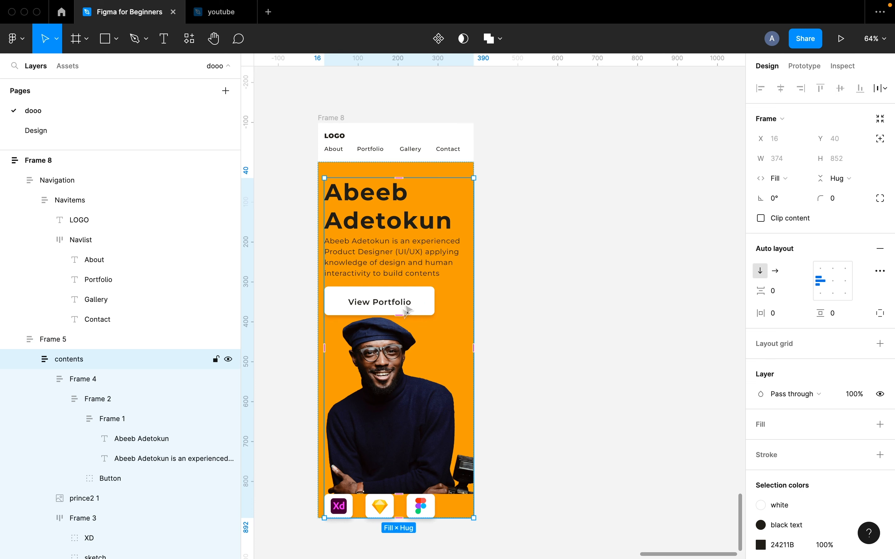
{"action": "mouse_move", "coordinate": [401, 316]}
{"action": "left_mouse_down"}
{"action": "mouse_move", "coordinate": [433, 310]}
{"action": "mouse_move", "coordinate": [431, 327]}
{"action": "mouse_move", "coordinate": [414, 321]}
{"action": "left_mouse_up"}
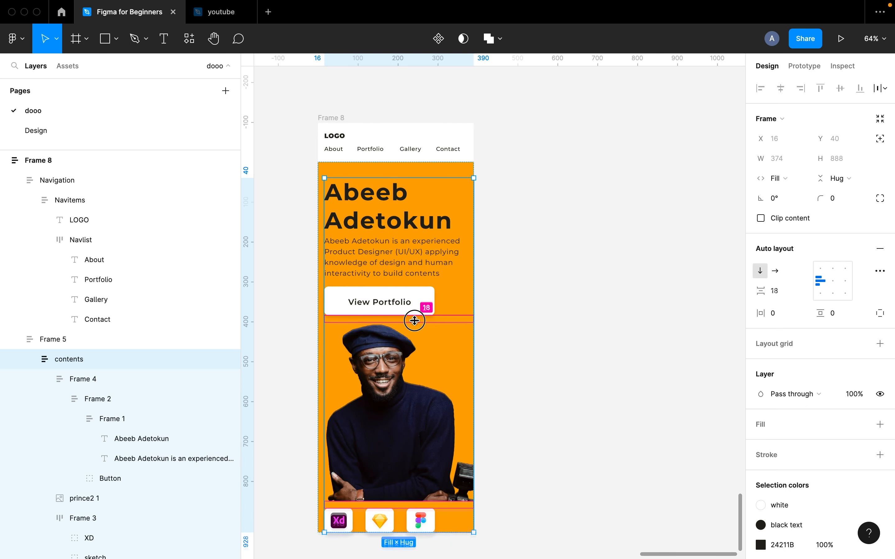
{"action": "left_click", "coordinate": [524, 322]}
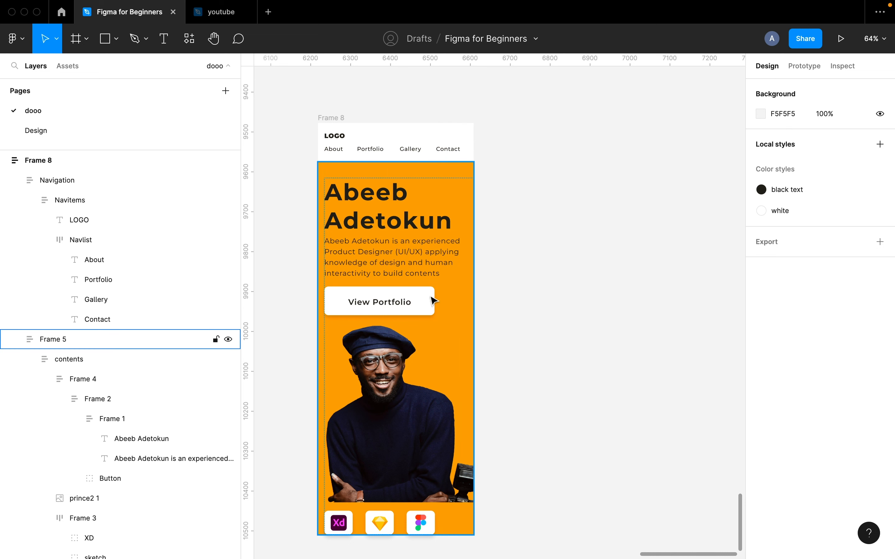
Center the 390-wide hero's contents horizontally, including the View Portfolio button, the portrait and the icon row.
{"action": "left_click", "coordinate": [403, 462]}
{"action": "double_click", "coordinate": [403, 462]}
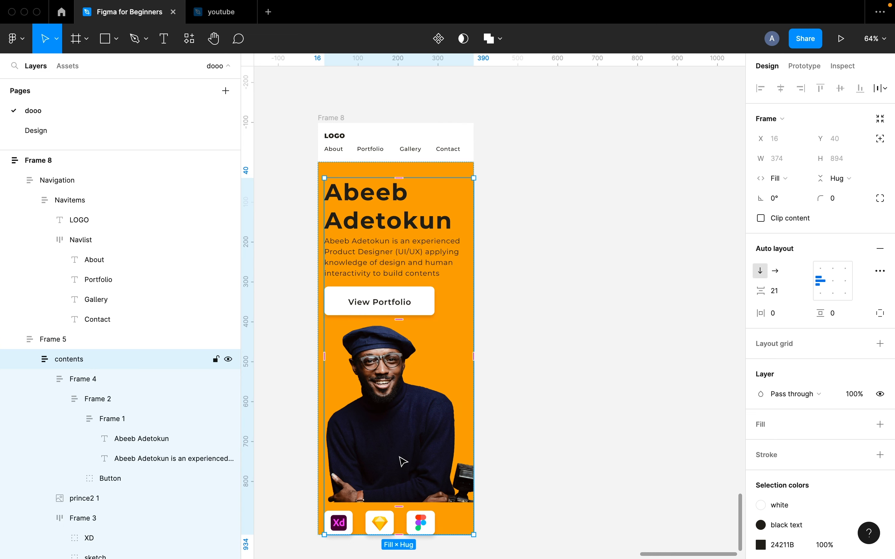
{"action": "left_click", "coordinate": [833, 282]}
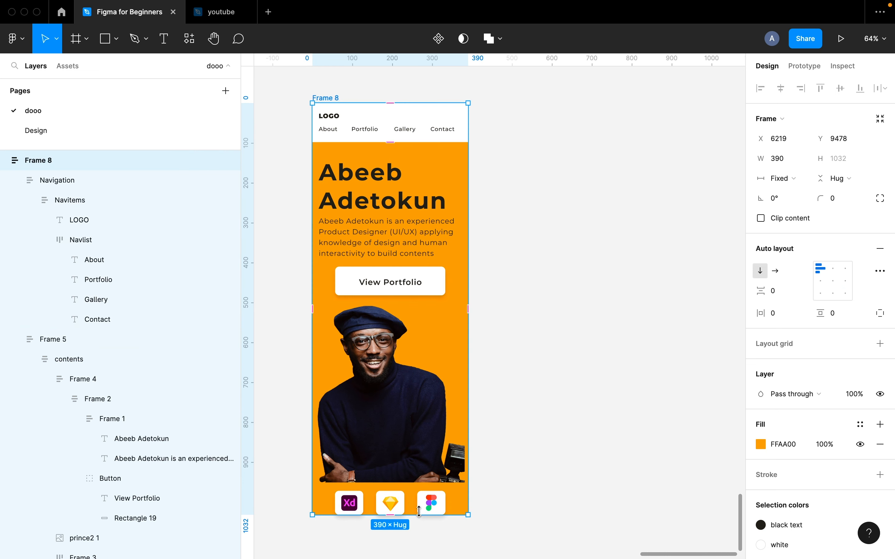
Extend the 390-wide frame's height to 1056 and move the frame to X 5803, close beside the 1024-wide frame.
{"action": "left_click_drag", "start_coordinate": [419, 511], "coordinate": [415, 524]}
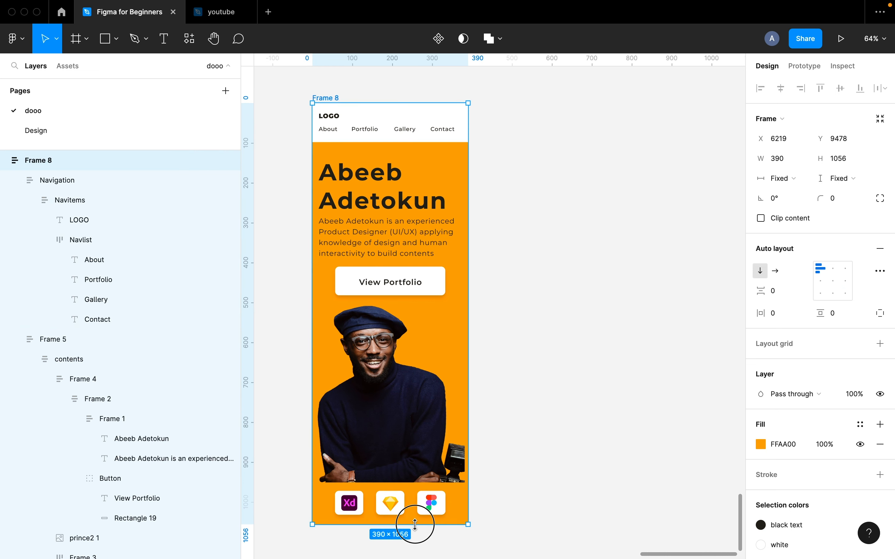
{"action": "left_click", "coordinate": [631, 461]}
{"action": "scroll", "coordinate": [631, 461], "scroll_direction": "down", "scroll_amount": 5}
{"action": "scroll", "coordinate": [631, 462], "scroll_direction": "left", "scroll_amount": 5}
{"action": "scroll", "coordinate": [632, 461], "scroll_direction": "down", "scroll_amount": 2}
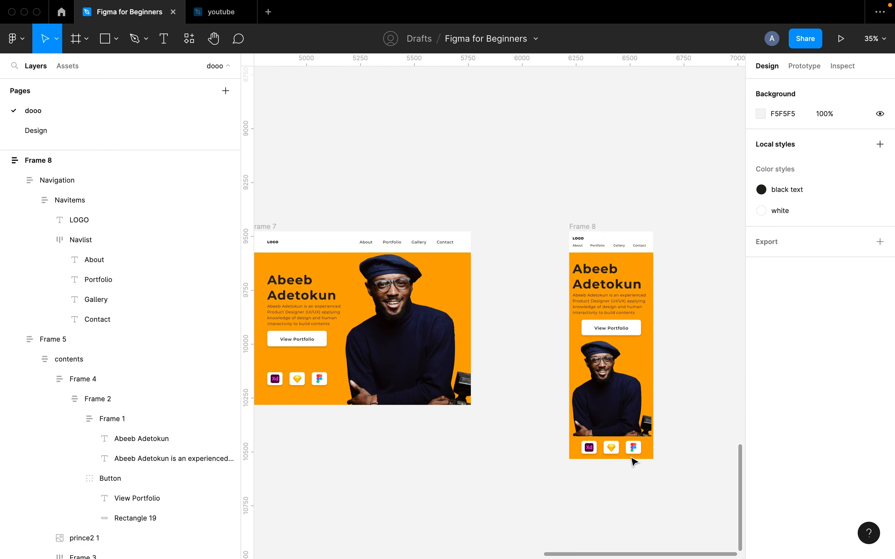
{"action": "left_click", "coordinate": [596, 230]}
{"action": "left_click_drag", "start_coordinate": [596, 230], "coordinate": [506, 228]}
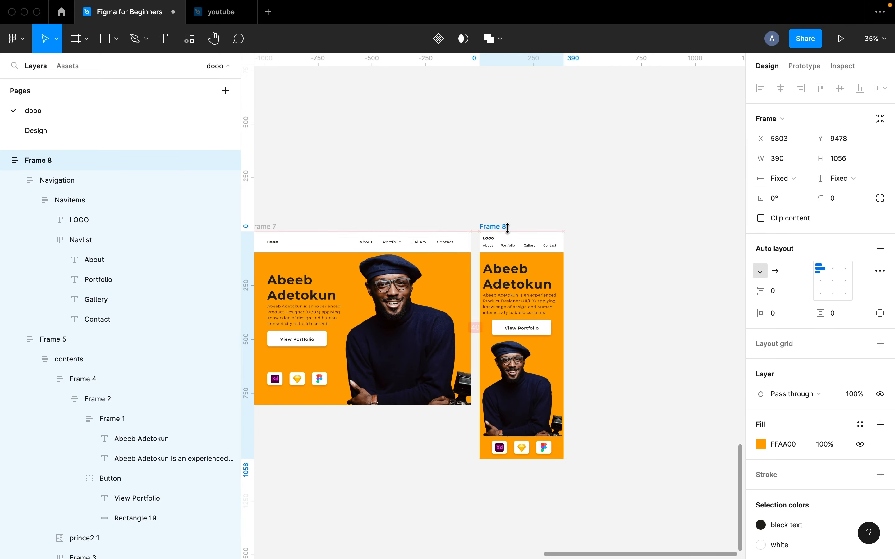
{"action": "scroll", "coordinate": [507, 229], "scroll_direction": "left", "scroll_amount": 3}
{"action": "scroll", "coordinate": [510, 233], "scroll_direction": "down", "scroll_amount": 3}
{"action": "scroll", "coordinate": [510, 233], "scroll_direction": "left", "scroll_amount": 3}
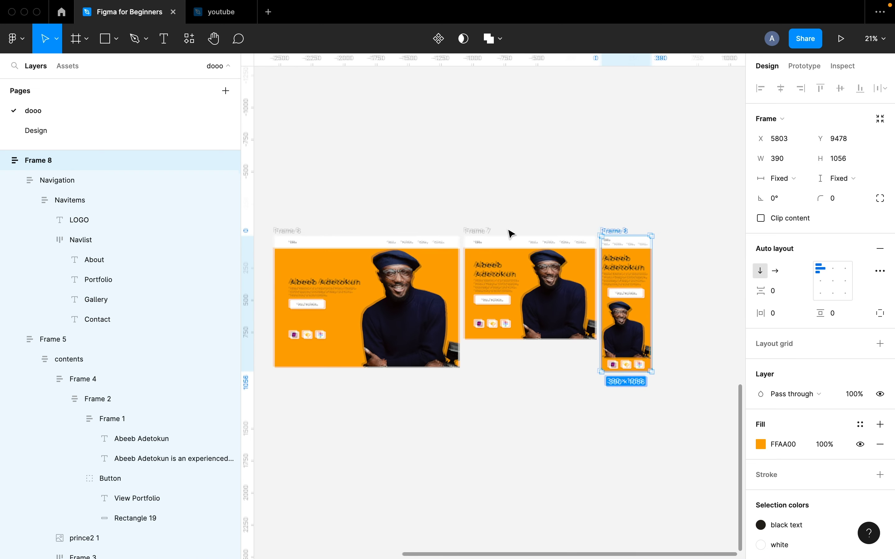
{"action": "left_click", "coordinate": [556, 179]}
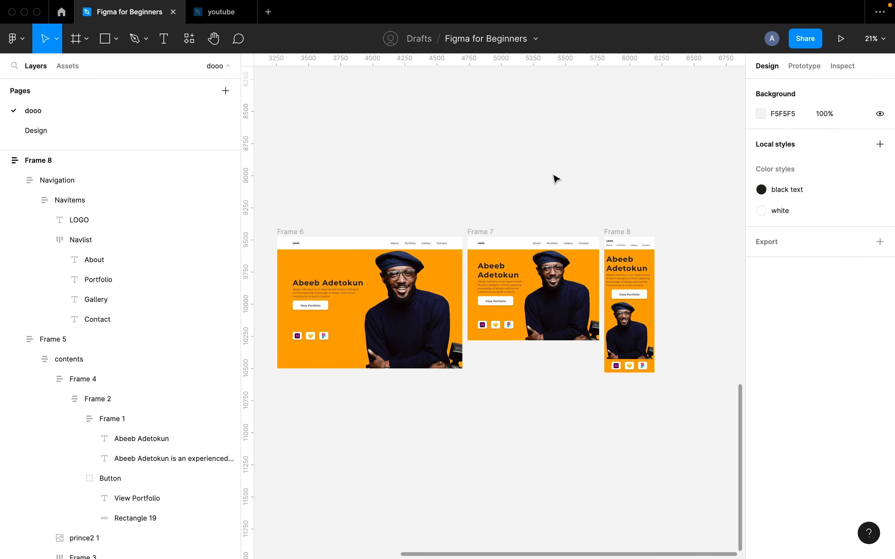